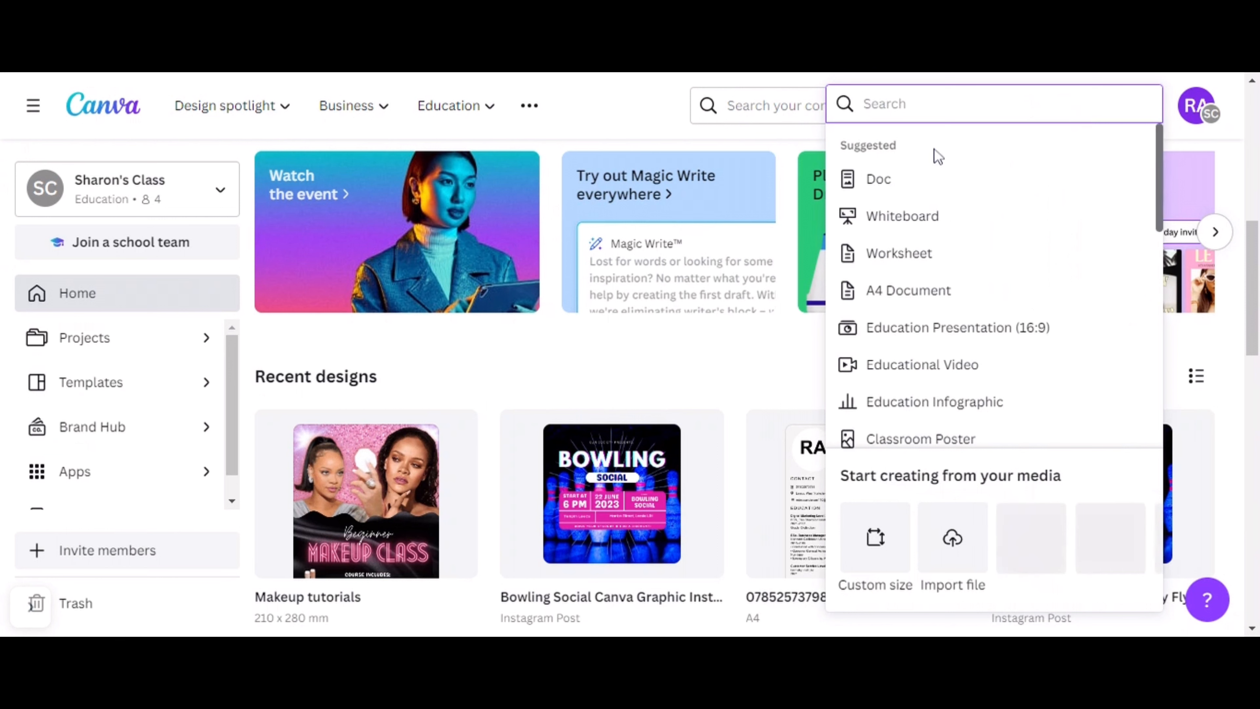
# - Create a blank 210 × 297 mm Flyer design and bring up the uploaded images
pyautogui.write('flyer')
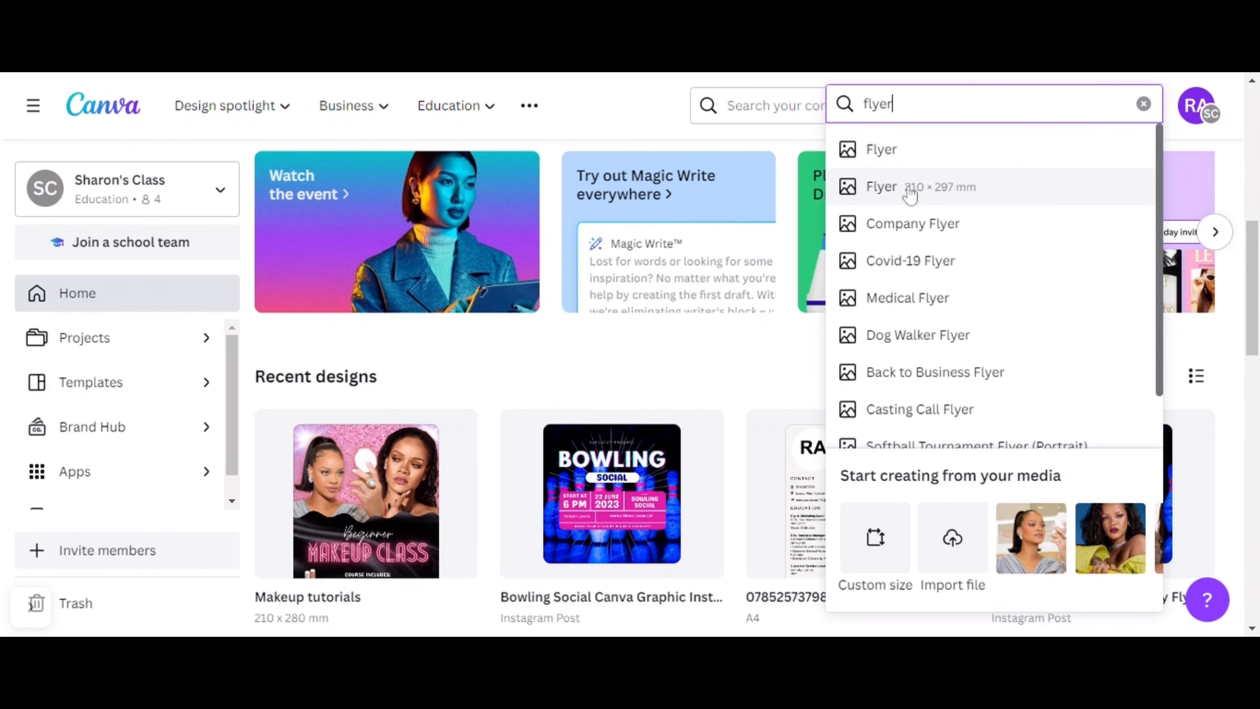
pyautogui.click(882, 188)
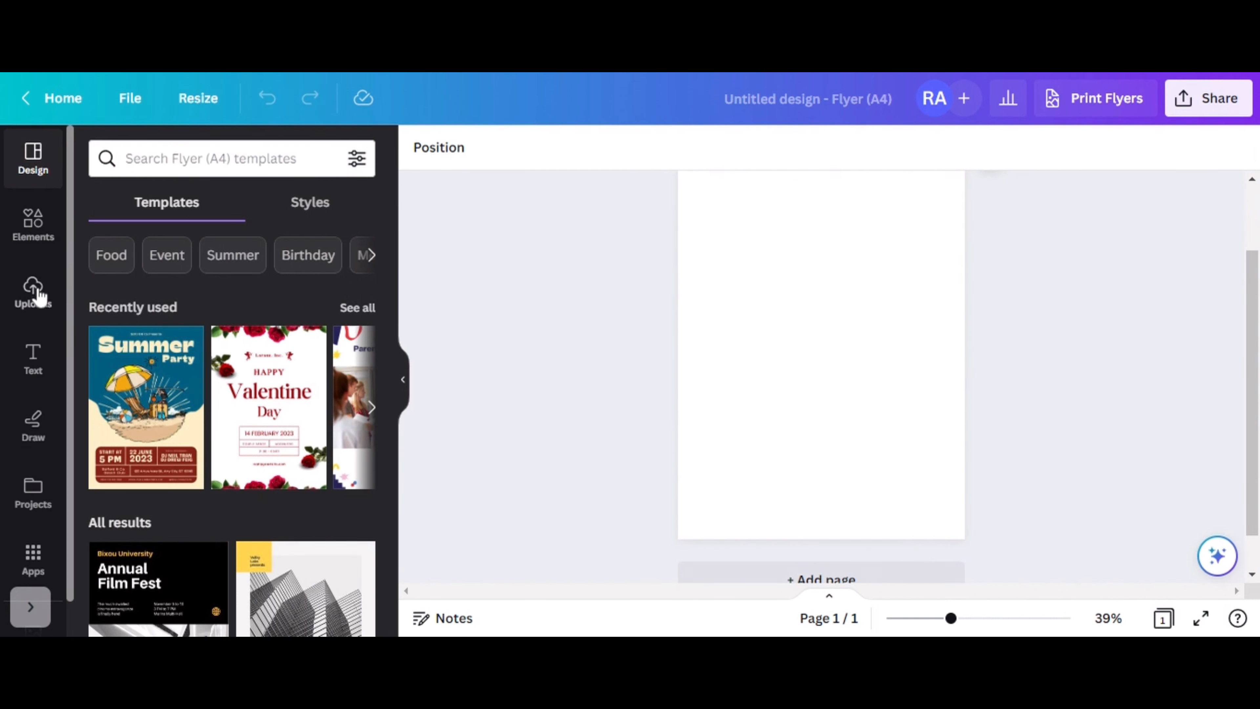
pyautogui.click(33, 305)
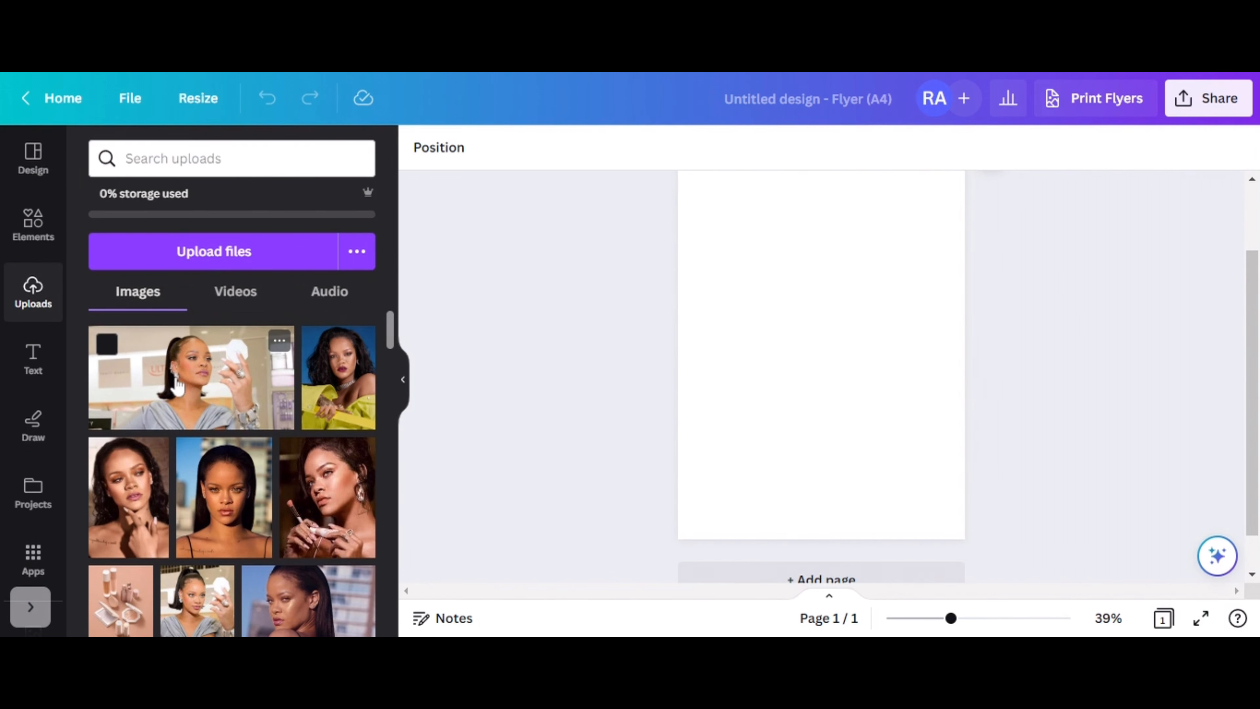
# - Add three uploaded photos to the page: the mirror photo, the hand-on-chin portrait and the straight-haired portrait against blue sky
pyautogui.click(203, 395)
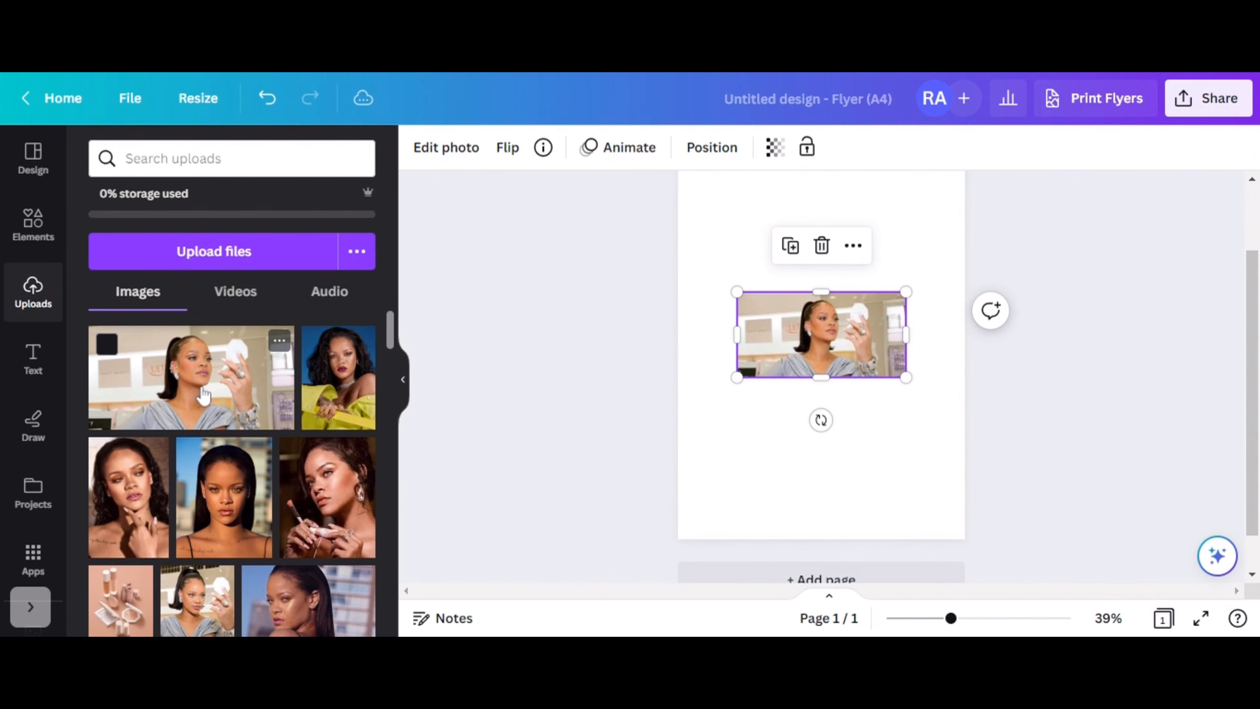
pyautogui.click(124, 514)
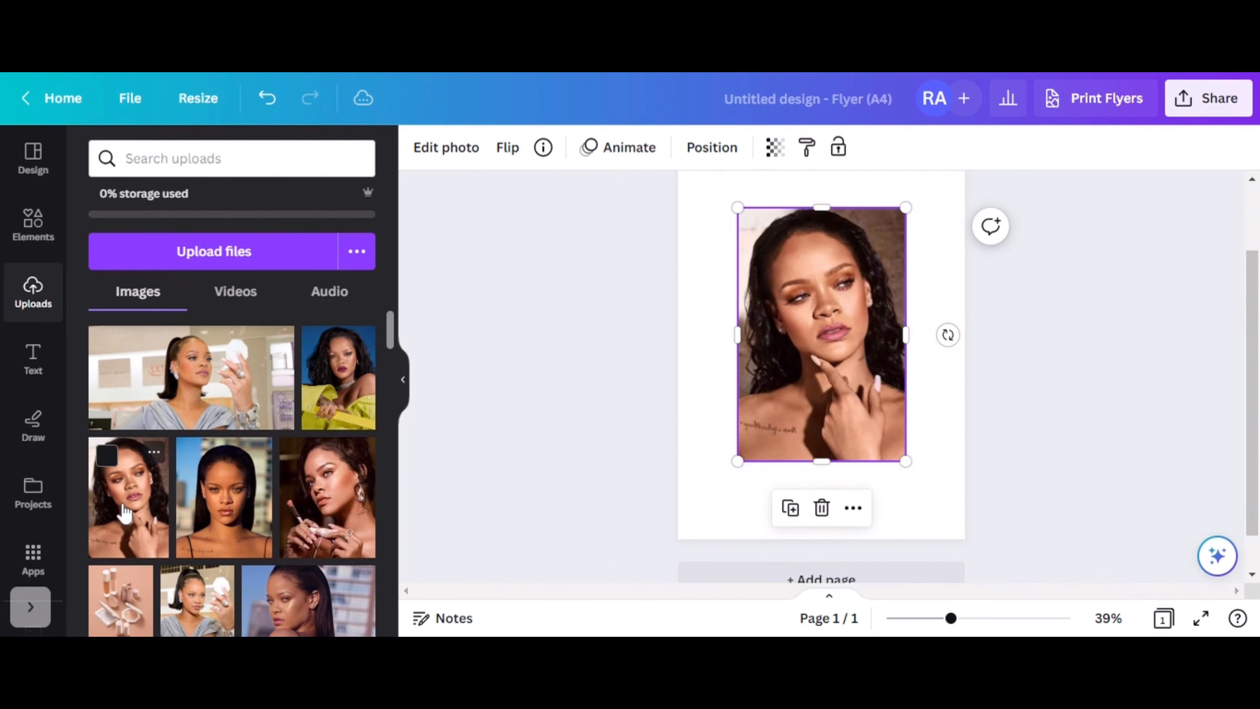
pyautogui.click(267, 519)
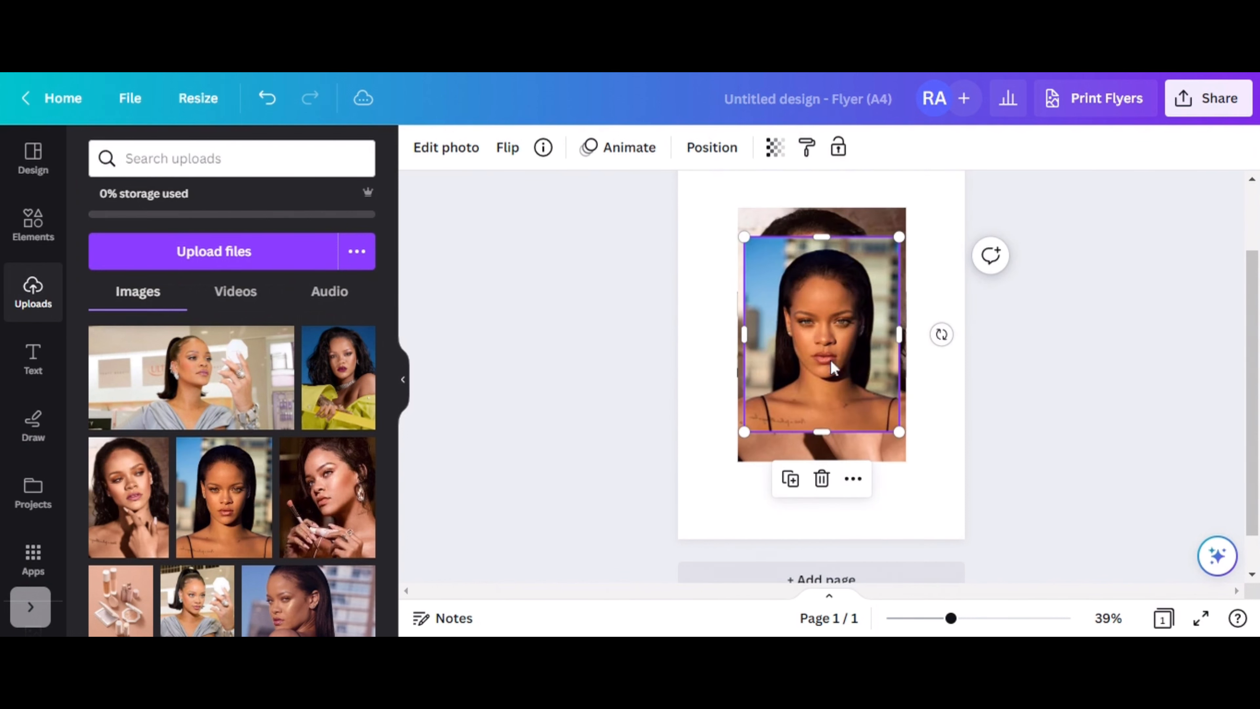
# - Set the straight-haired portrait as the page background and remove the other two photos from the page
pyautogui.moveTo(805, 330); pyautogui.dragTo(889, 293)
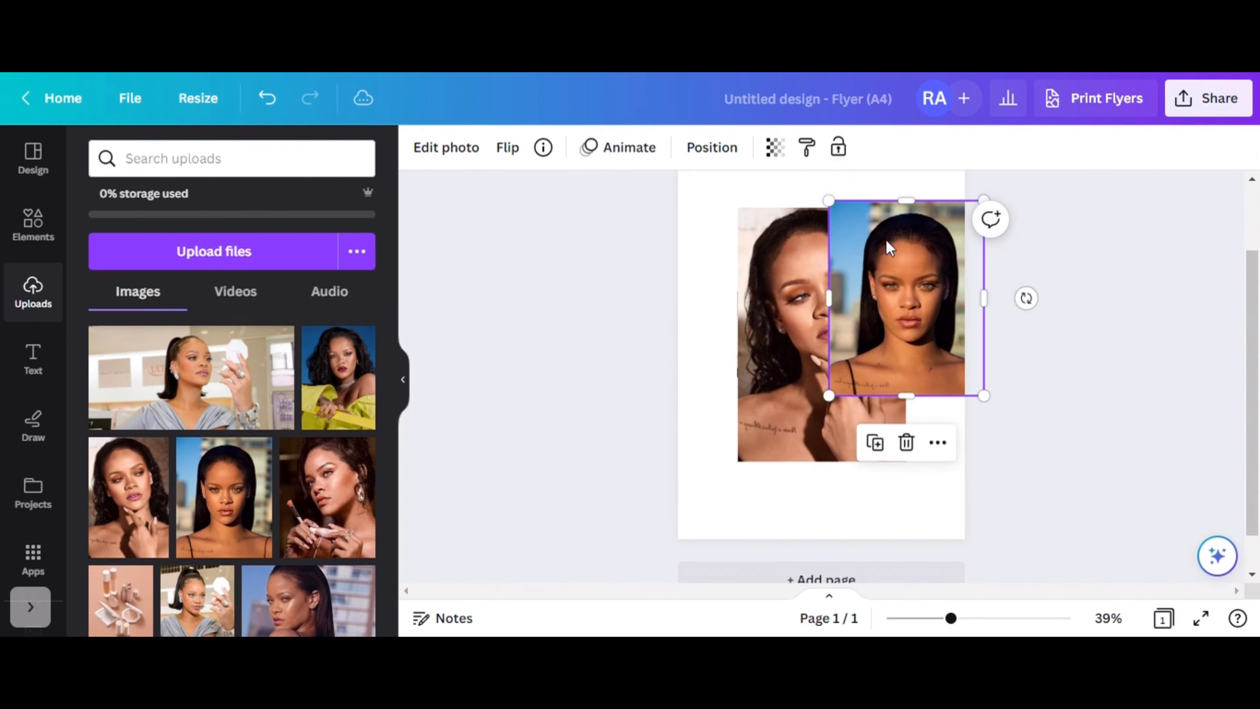
pyautogui.rightClick(915, 290)
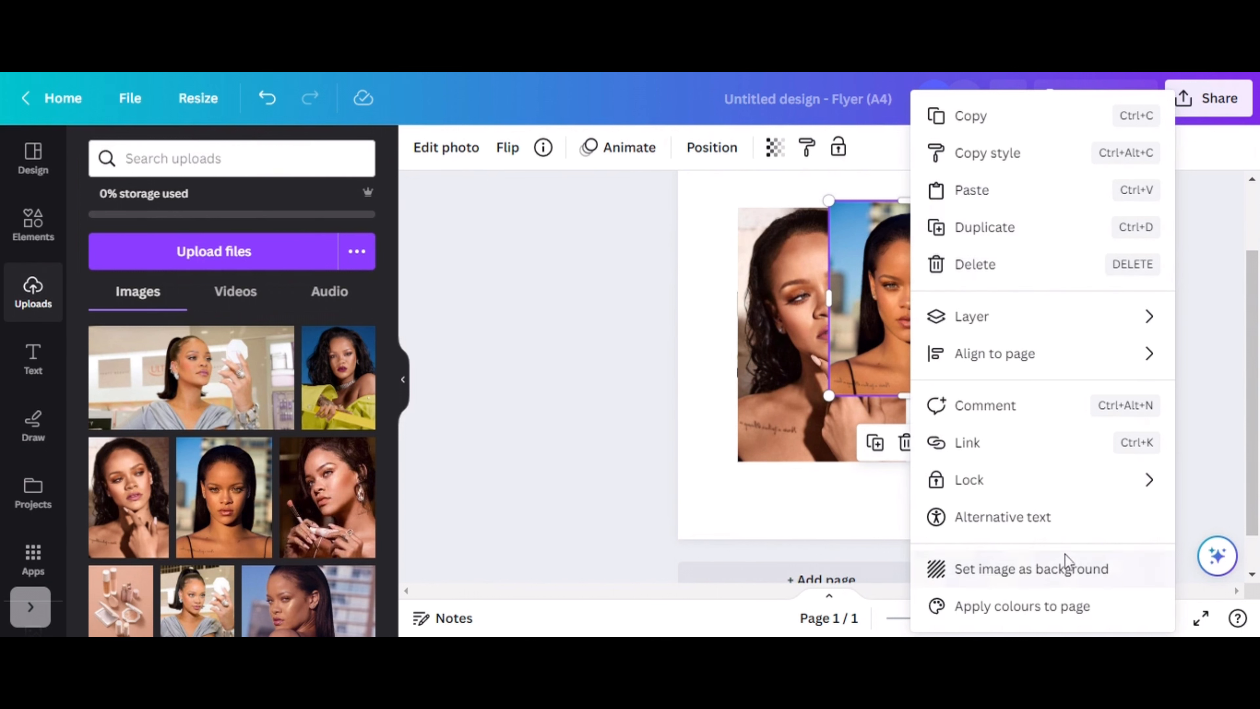
pyautogui.click(987, 571)
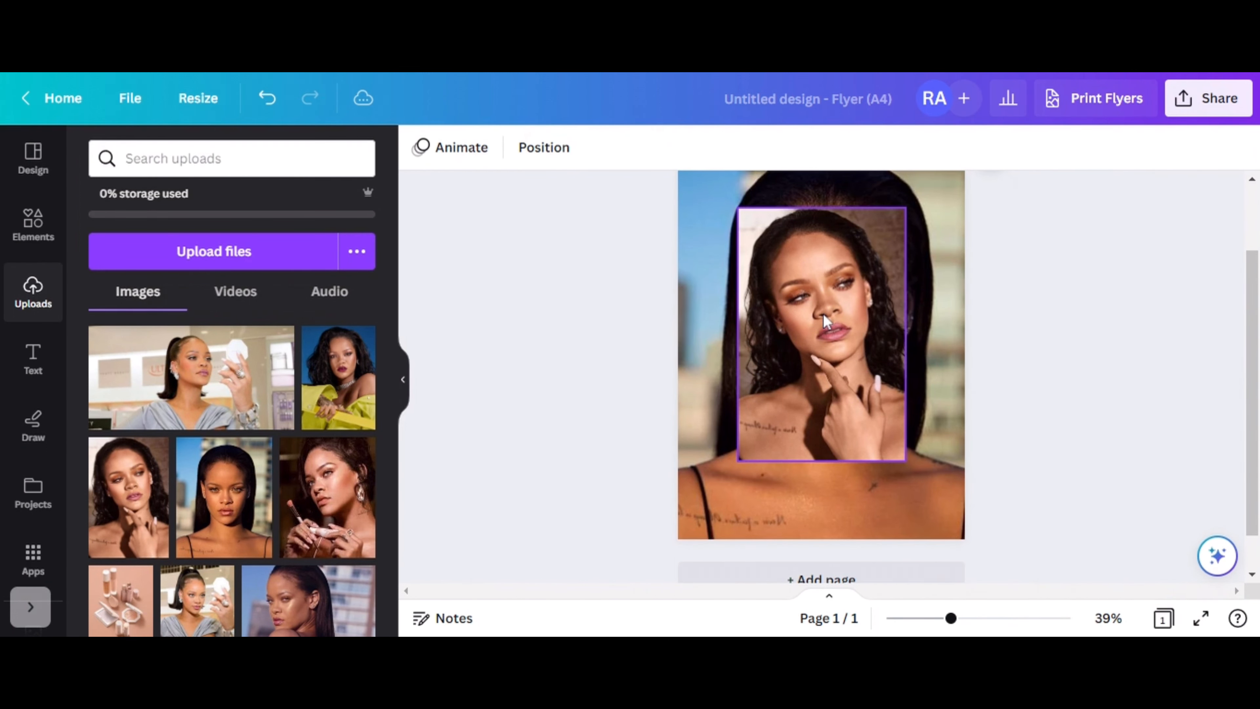
pyautogui.moveTo(831, 322); pyautogui.dragTo(601, 343)
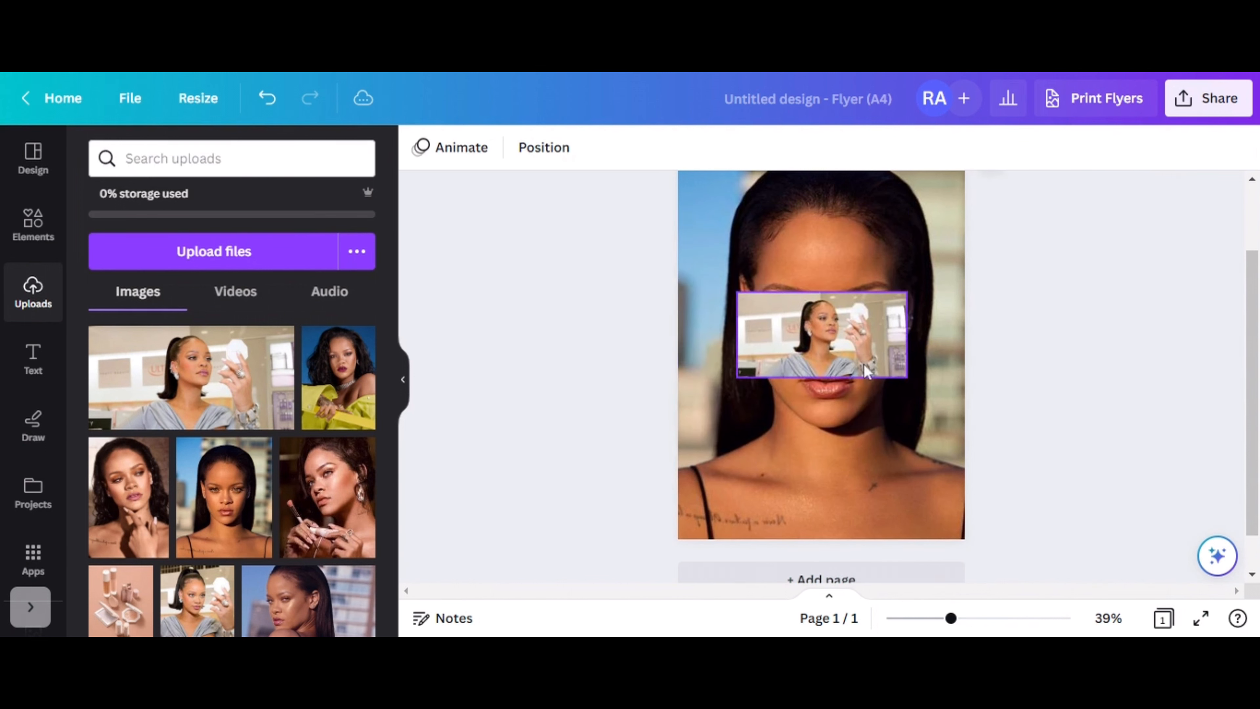
pyautogui.moveTo(843, 342); pyautogui.dragTo(545, 349)
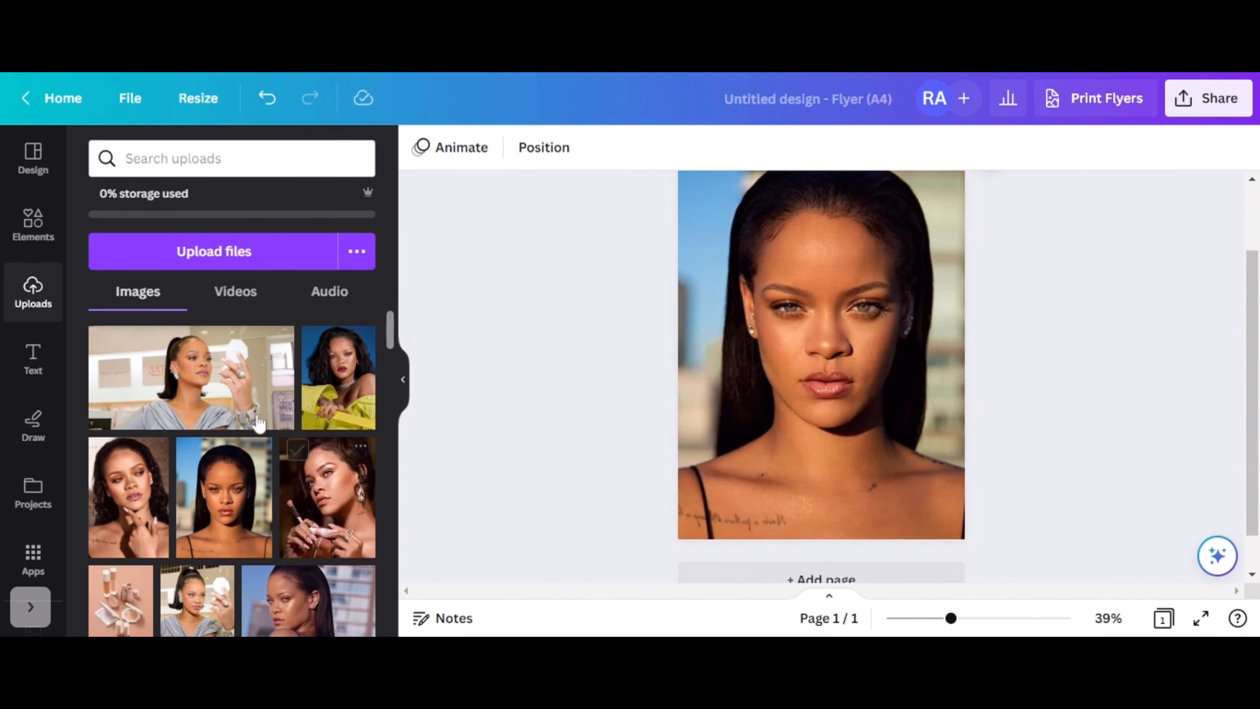
# - Add a square shape and stretch it to cover the whole page
pyautogui.click(28, 245)
pyautogui.click(849, 310)
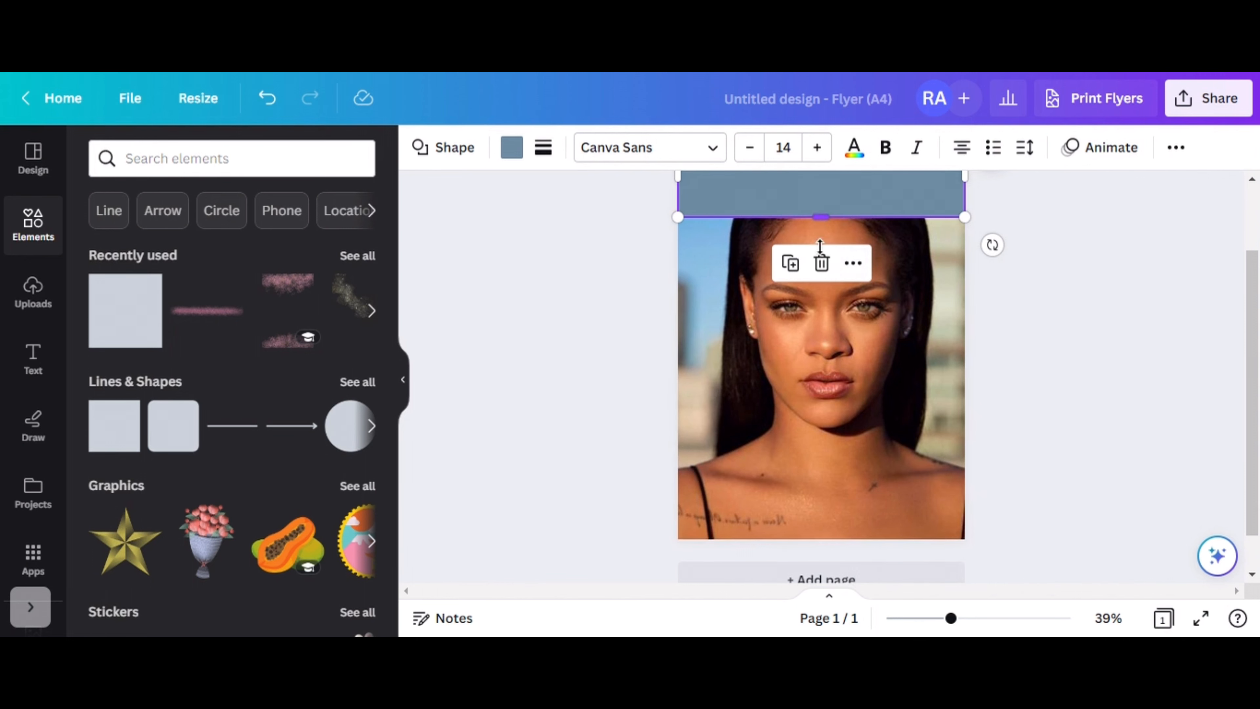
pyautogui.moveTo(819, 245); pyautogui.dragTo(820, 546)
# - Change the shape's fill to the custom pink colour #EF677F
pyautogui.click(515, 155)
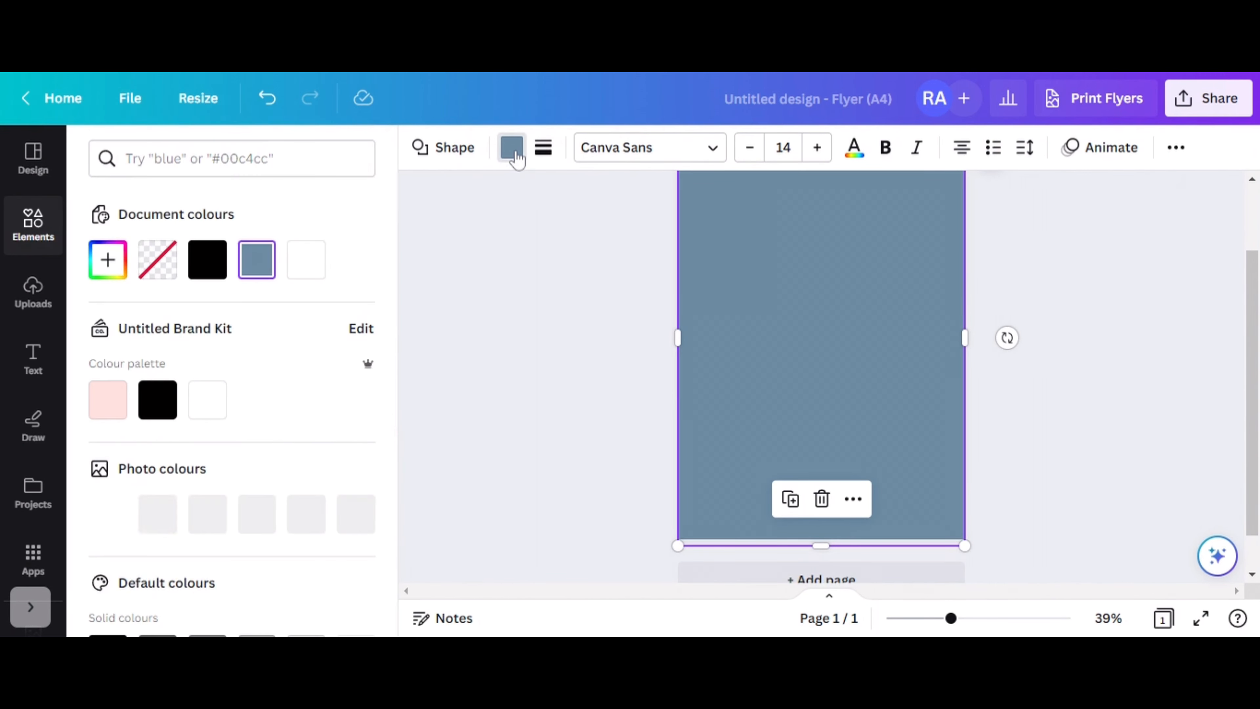
pyautogui.click(110, 268)
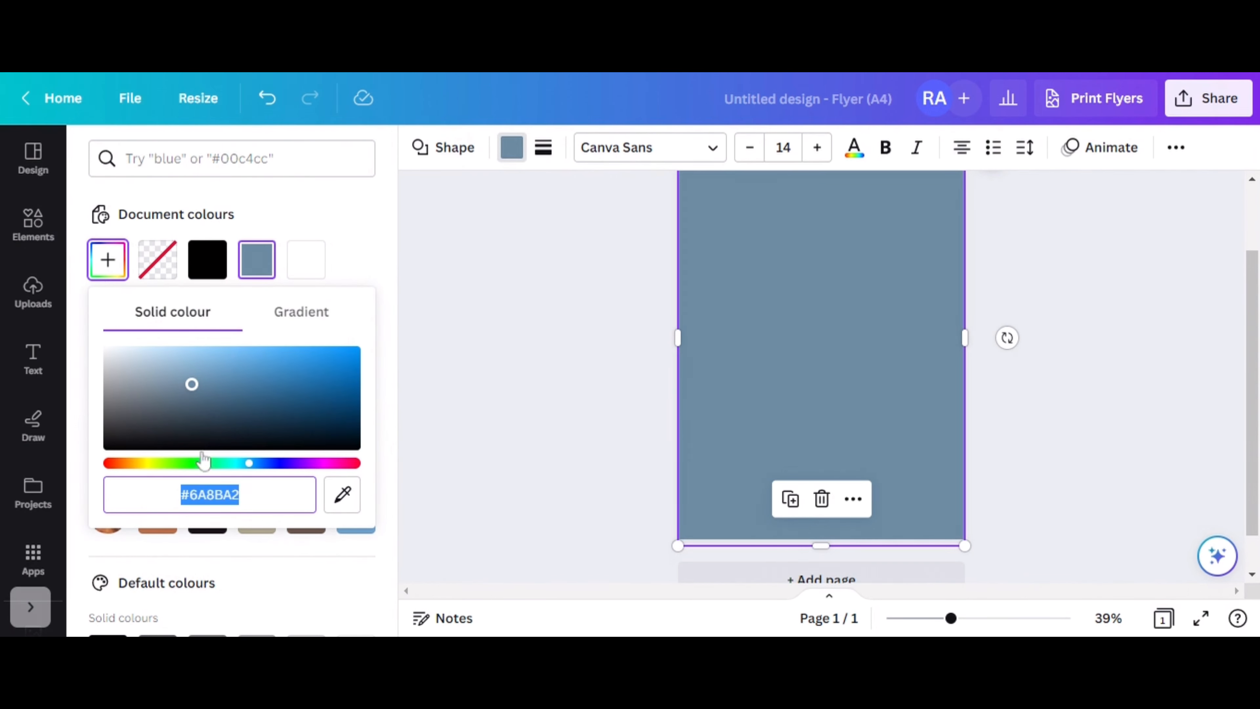
pyautogui.click(350, 464)
pyautogui.moveTo(349, 464); pyautogui.dragTo(338, 464)
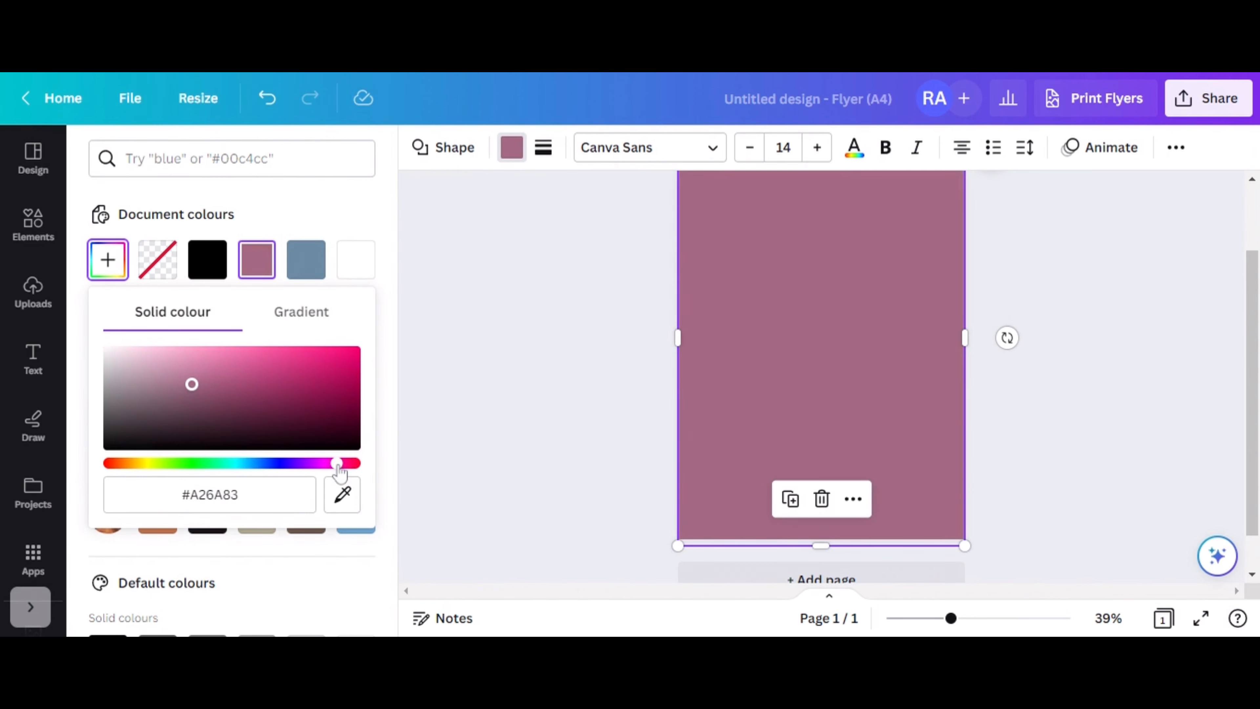
pyautogui.moveTo(195, 388); pyautogui.dragTo(249, 353)
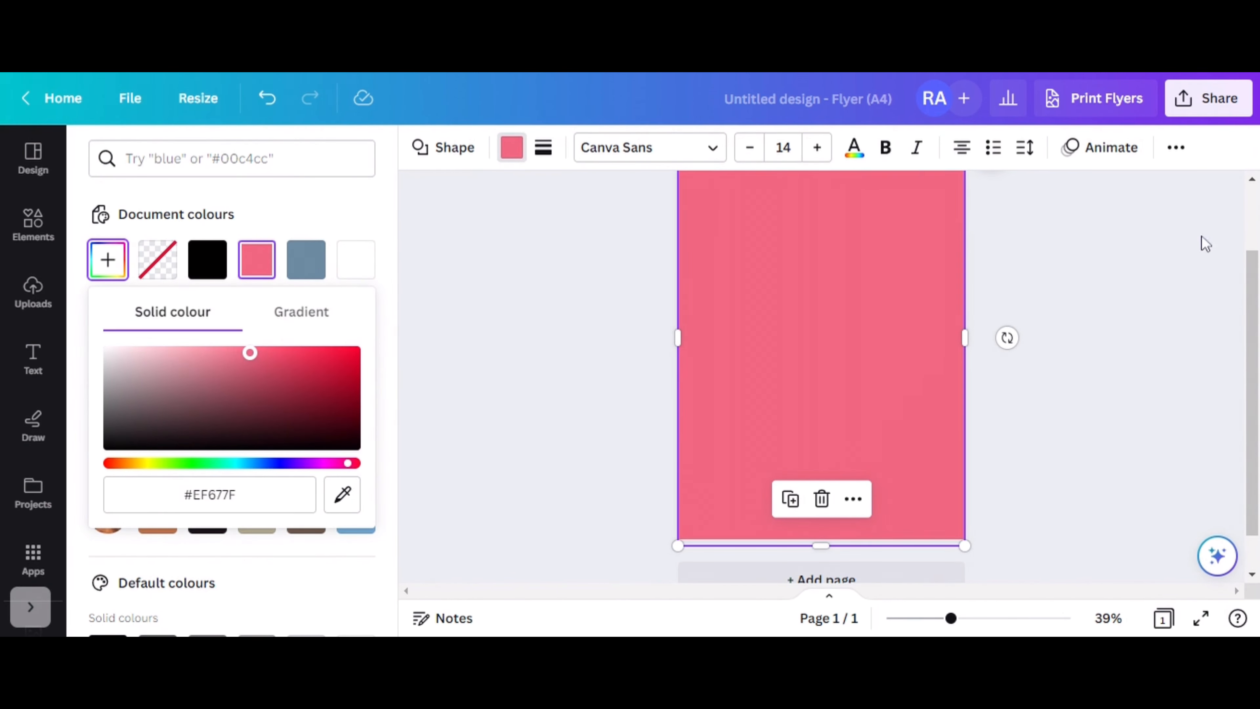
# - Set the pink shape's transparency to 65 so the portrait shows through, and deselect it
pyautogui.click(1176, 148)
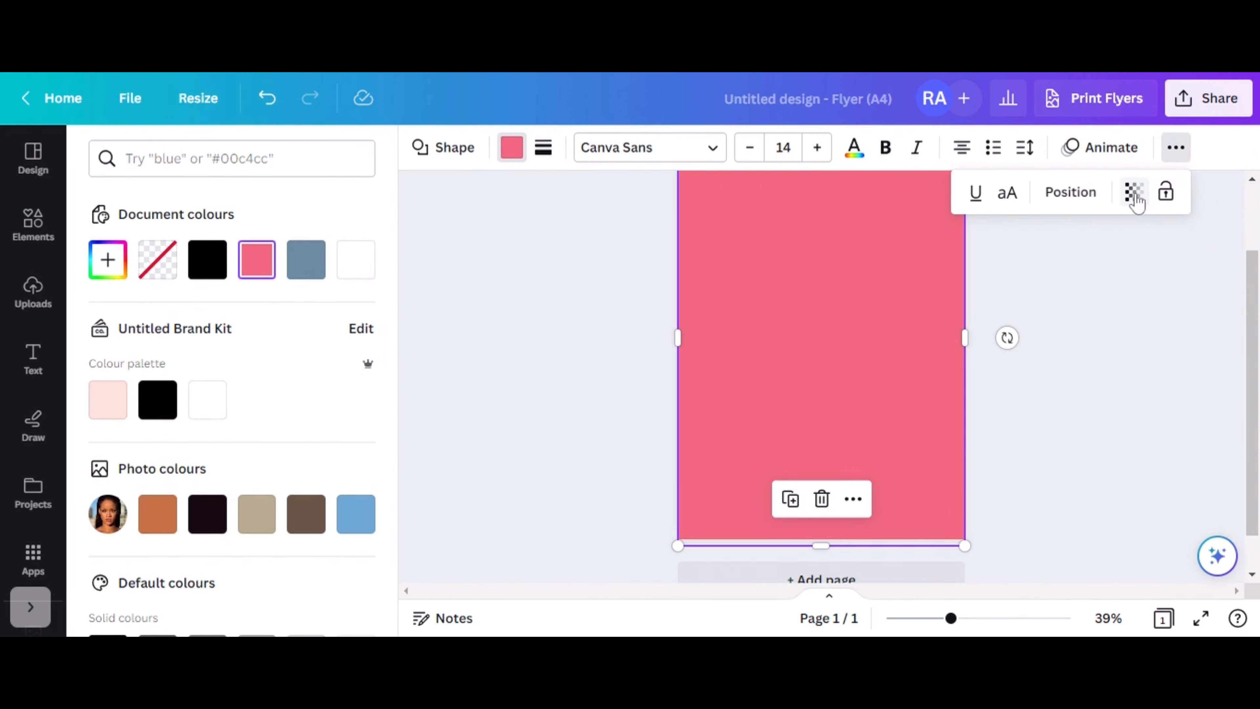
pyautogui.click(1134, 199)
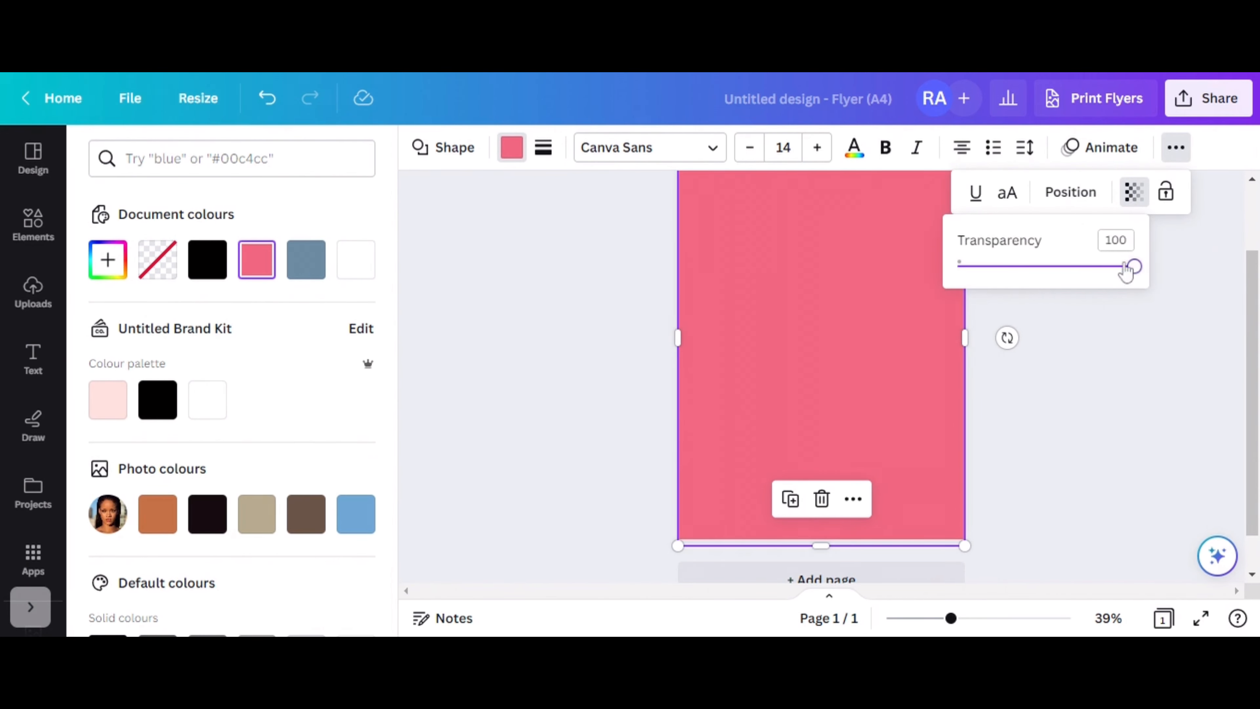
pyautogui.moveTo(1126, 270); pyautogui.dragTo(1074, 282)
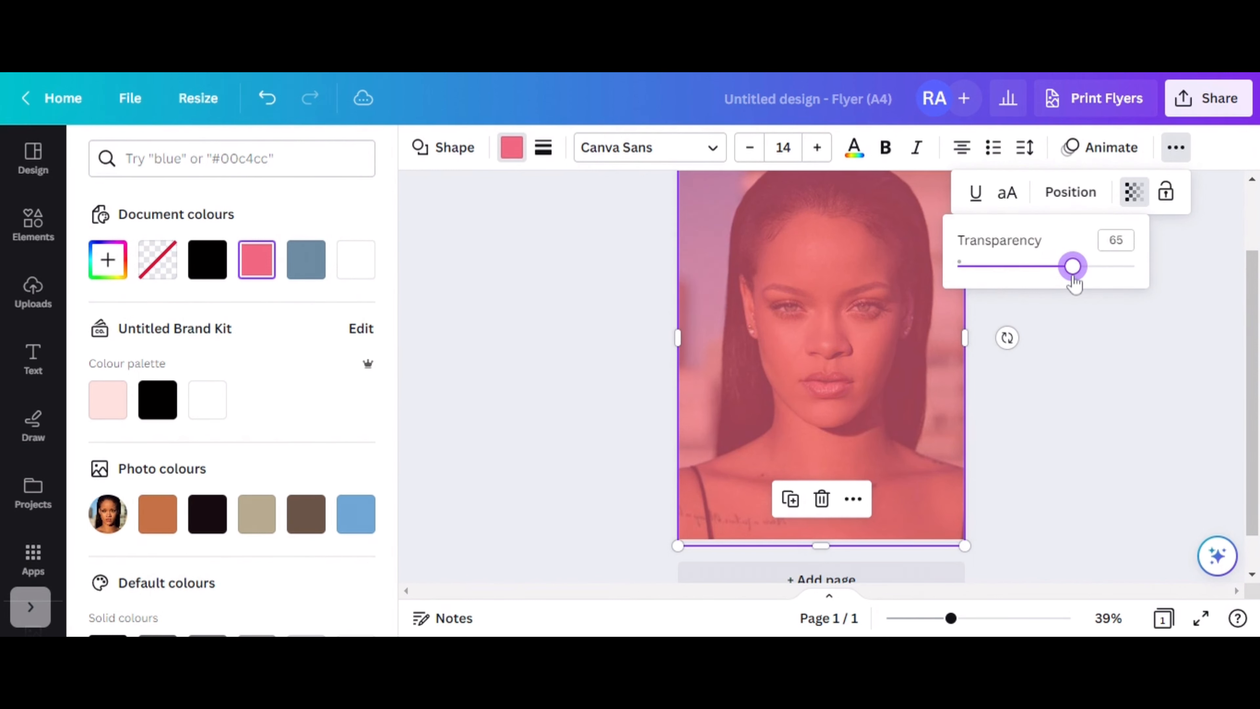
pyautogui.click(1122, 419)
pyautogui.scroll(3, 1136, 397)
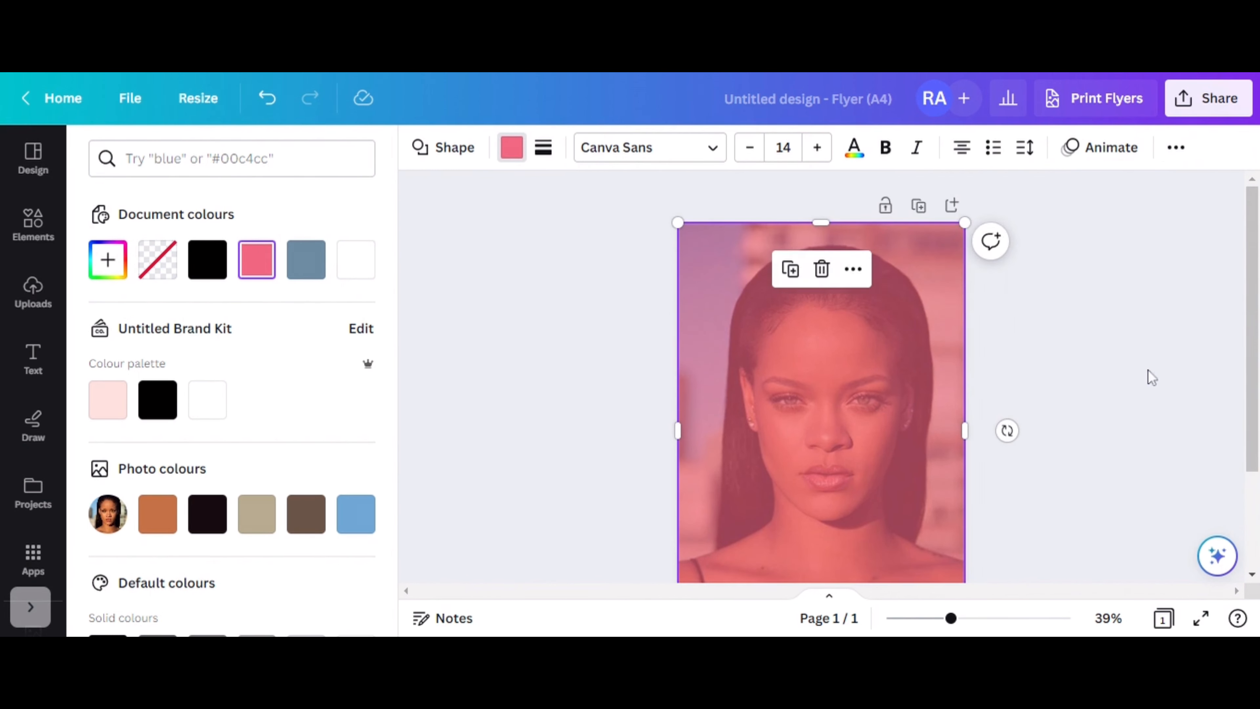
pyautogui.scroll(-3, 1140, 405)
pyautogui.click(1184, 276)
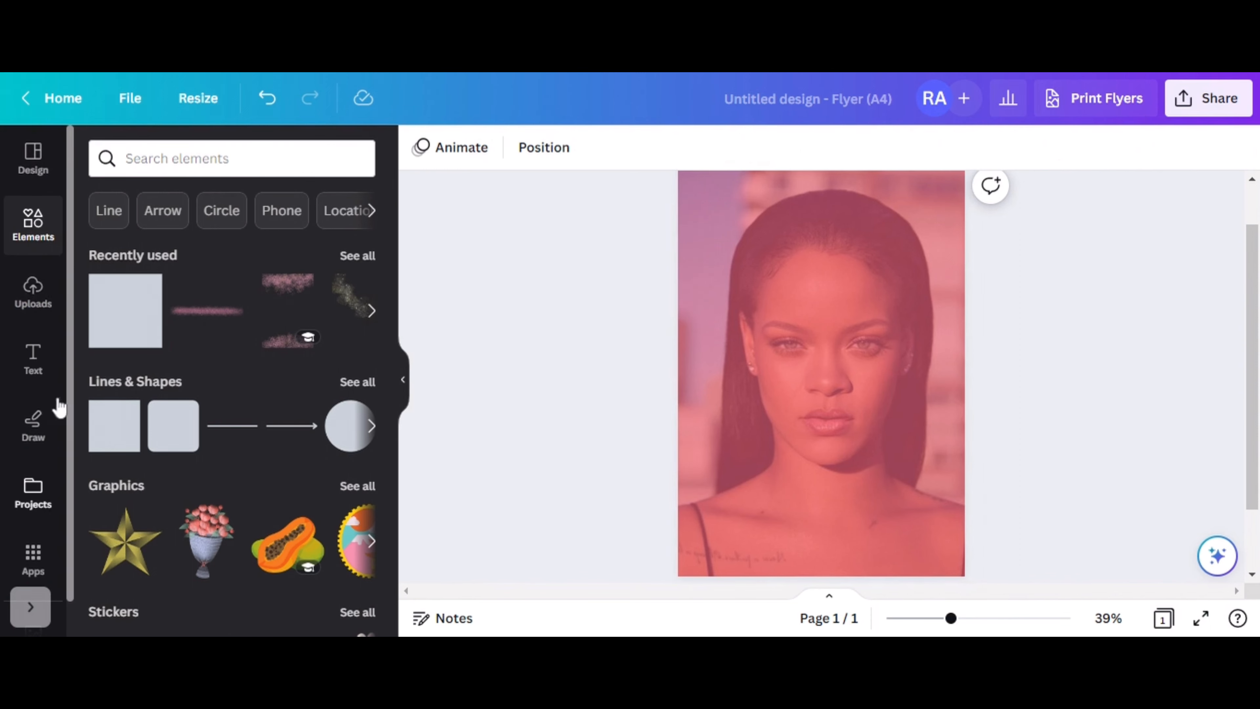
# - Find a falling "Pink glitter" graphic, add it to the page and enlarge it across the upper part of the portrait
pyautogui.click(177, 159)
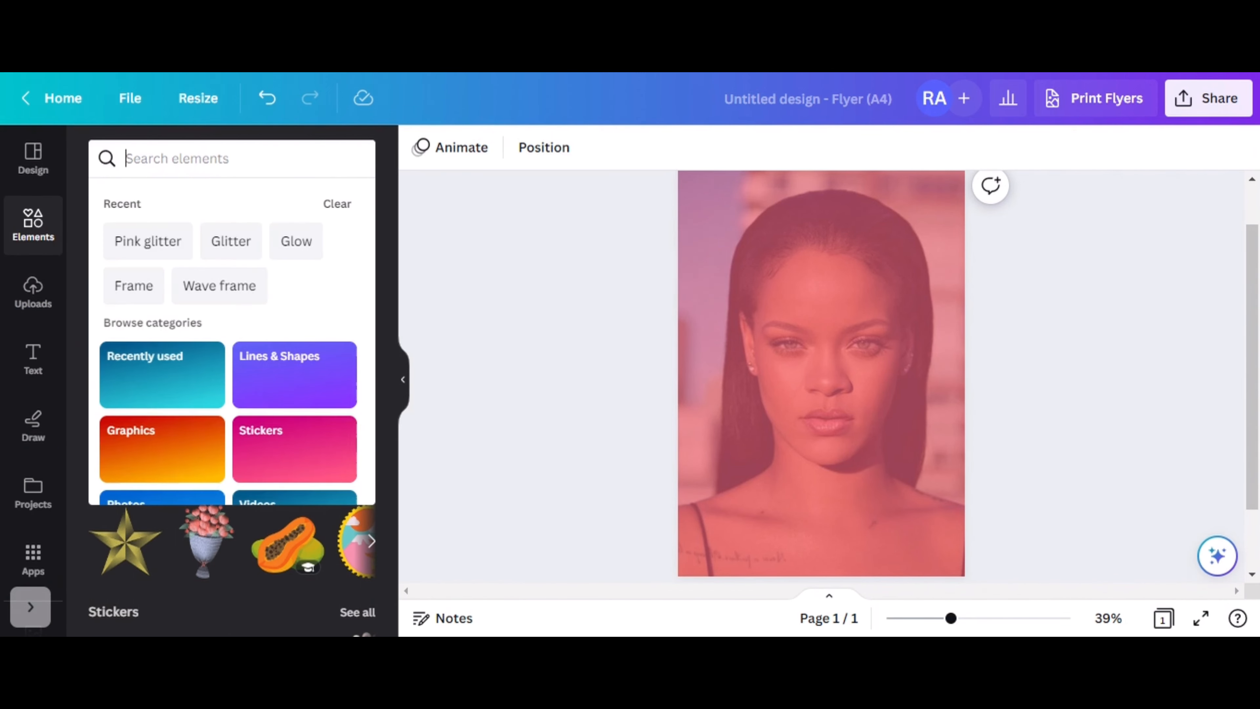
pyautogui.write('glitter#')
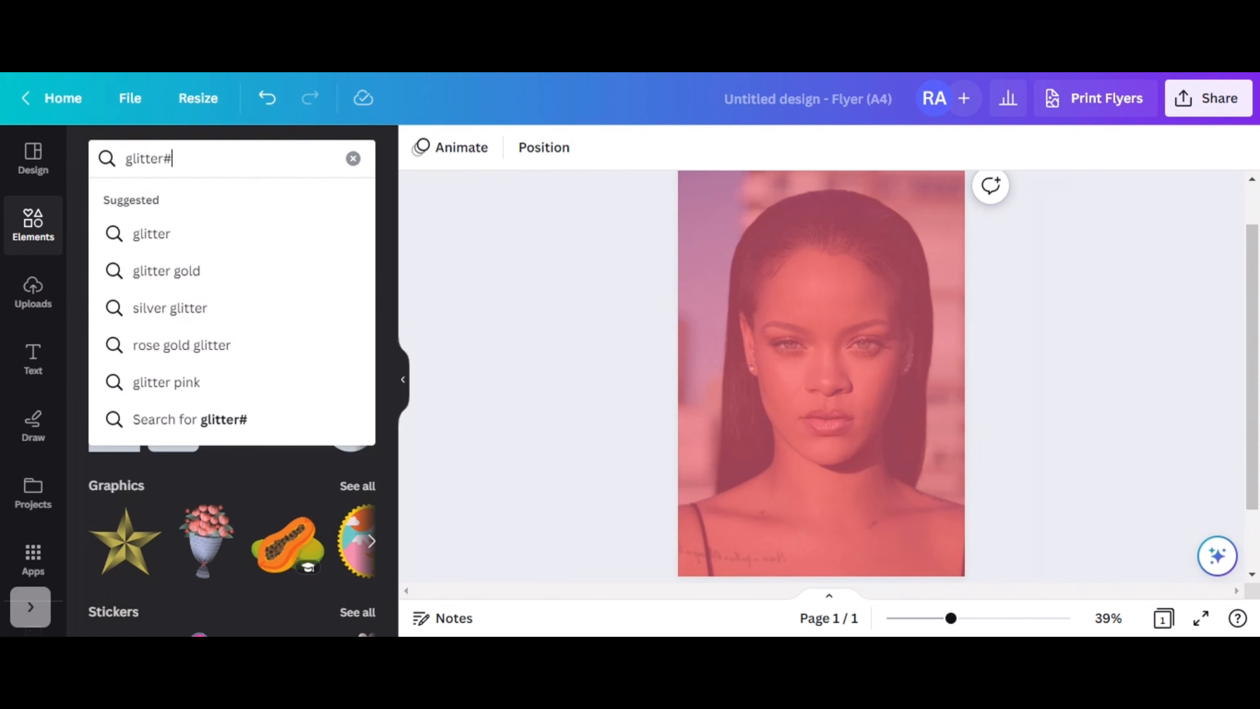
pyautogui.press('Return')
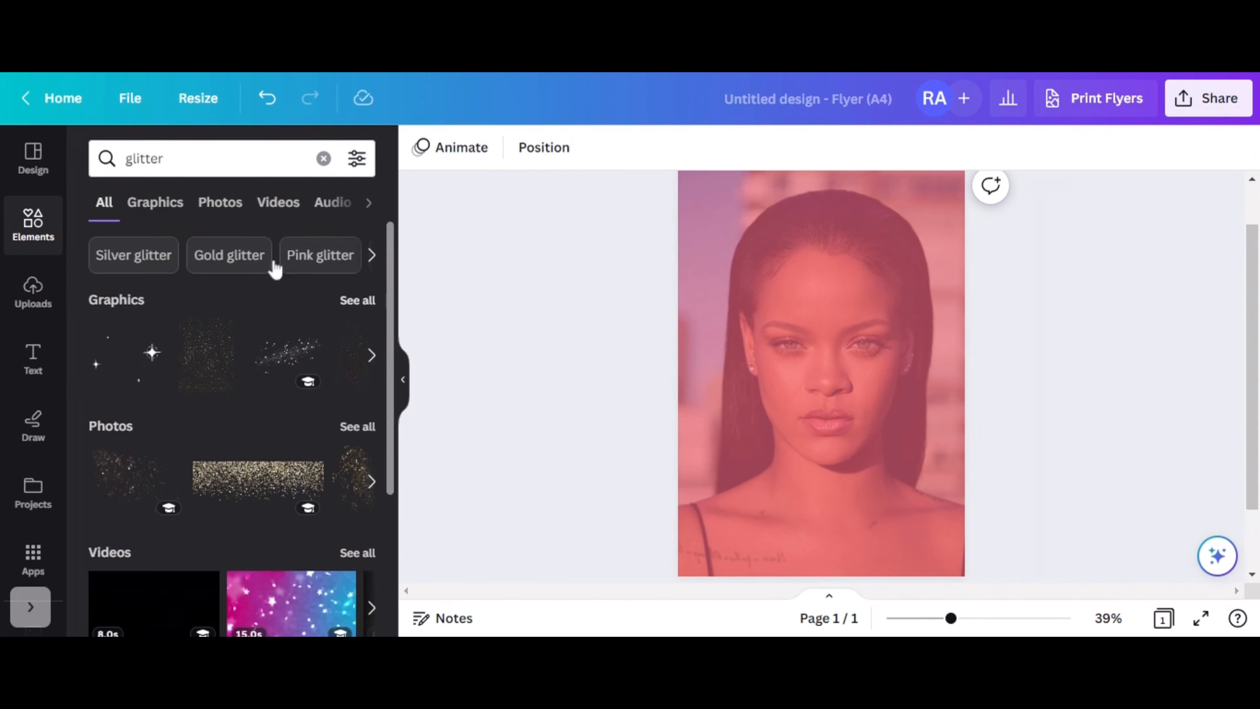
pyautogui.click(169, 218)
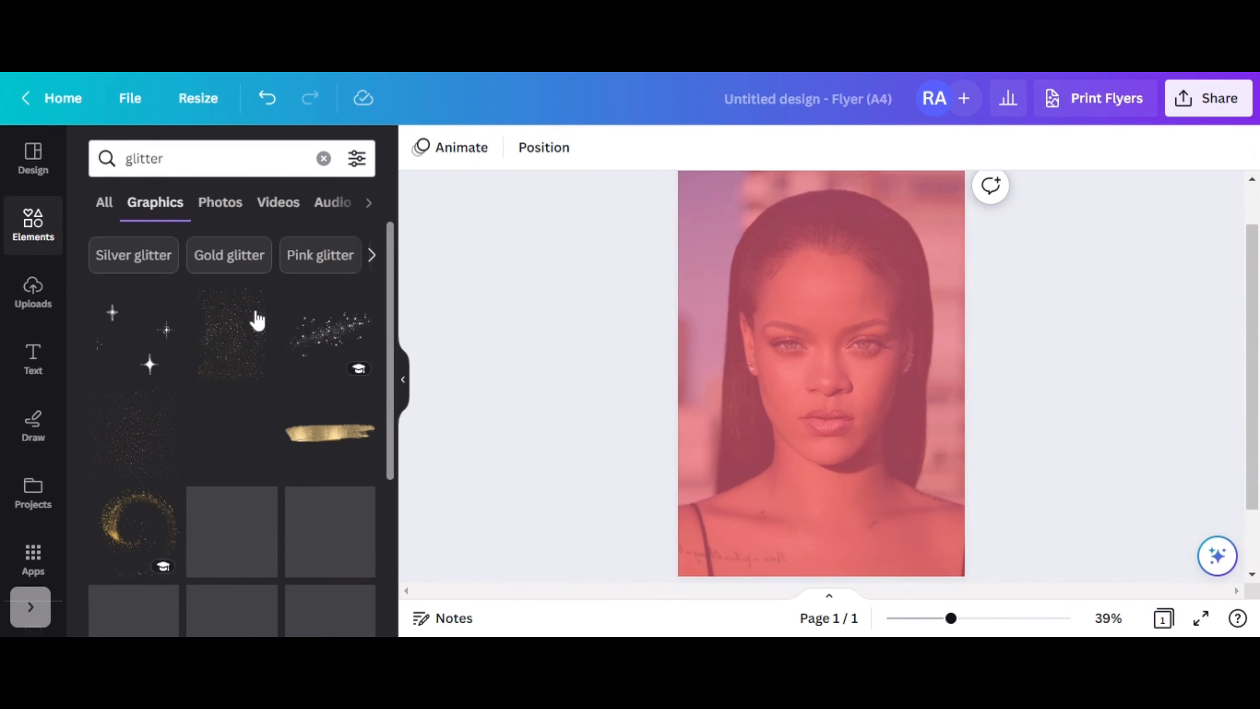
pyautogui.click(308, 270)
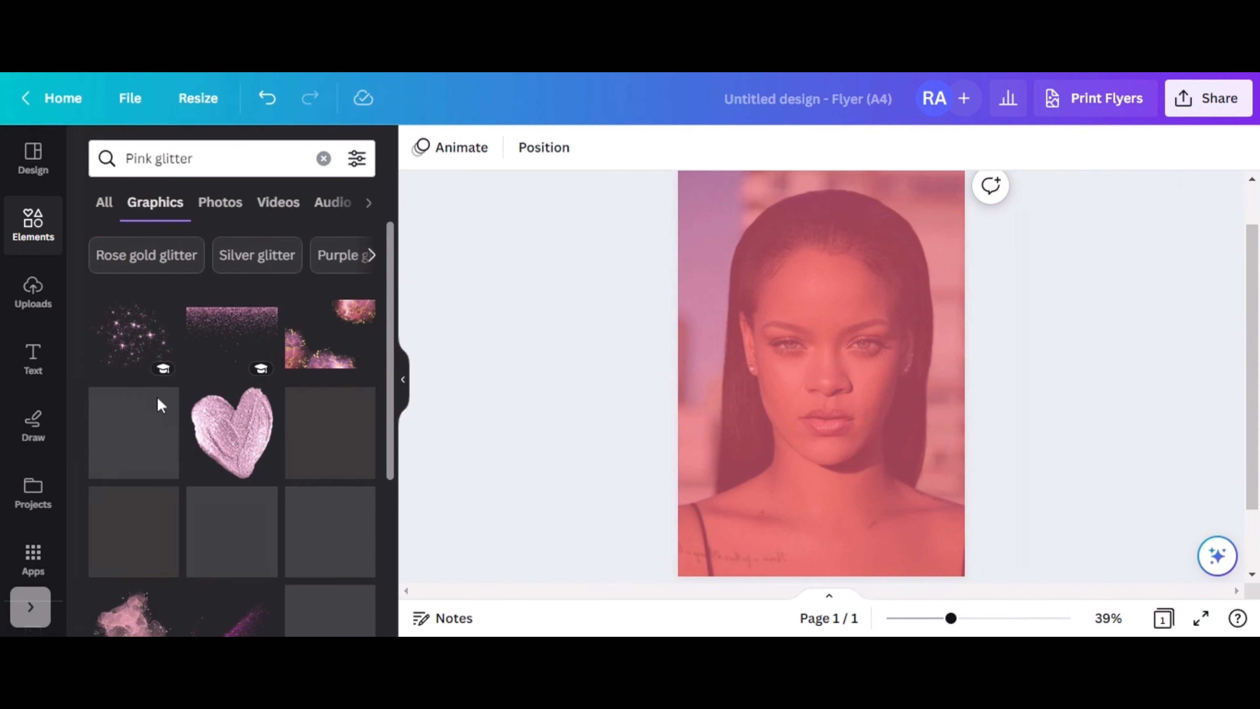
pyautogui.scroll(-4, 198, 437)
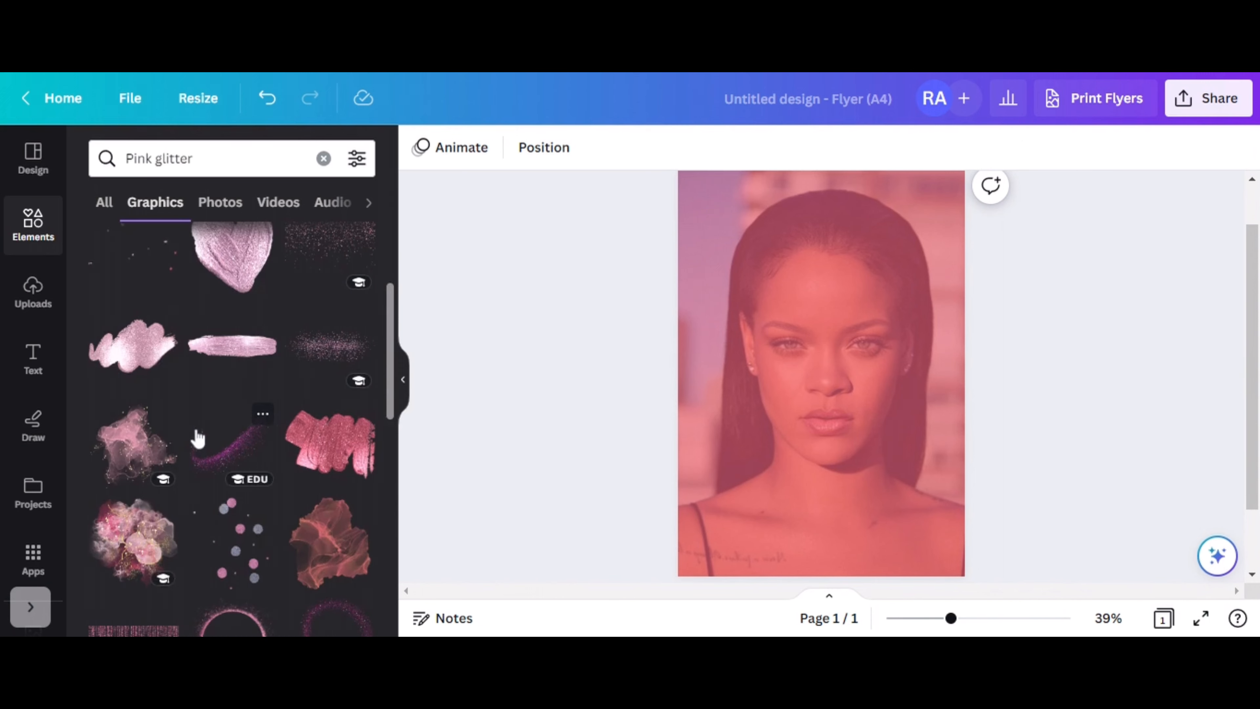
pyautogui.scroll(-8, 198, 438)
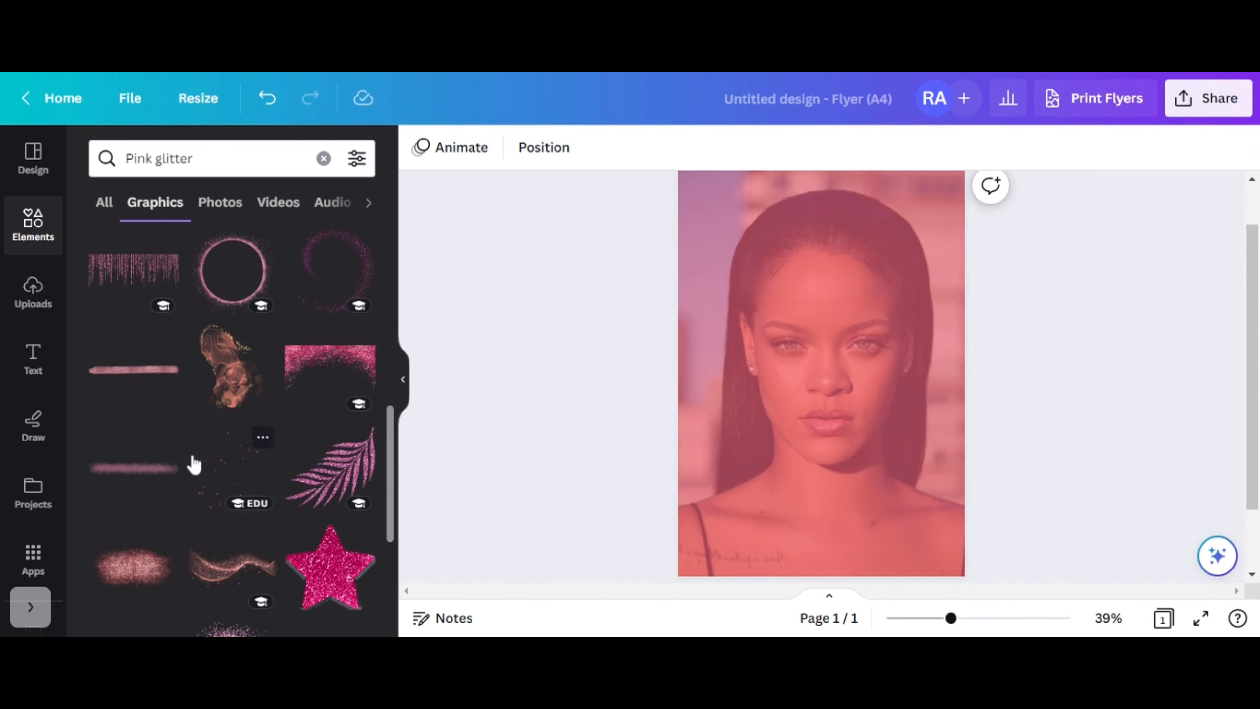
pyautogui.scroll(-6, 194, 464)
pyautogui.click(123, 394)
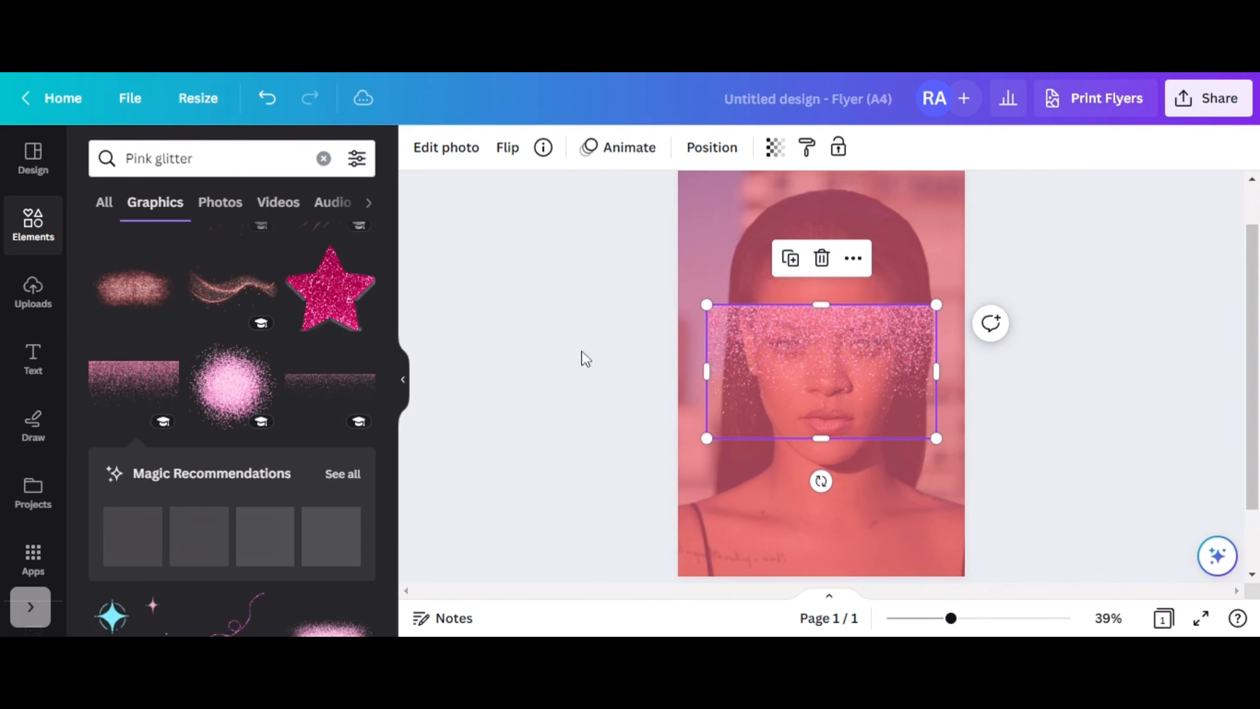
pyautogui.scroll(1, 746, 317)
pyautogui.moveTo(706, 361); pyautogui.dragTo(521, 230)
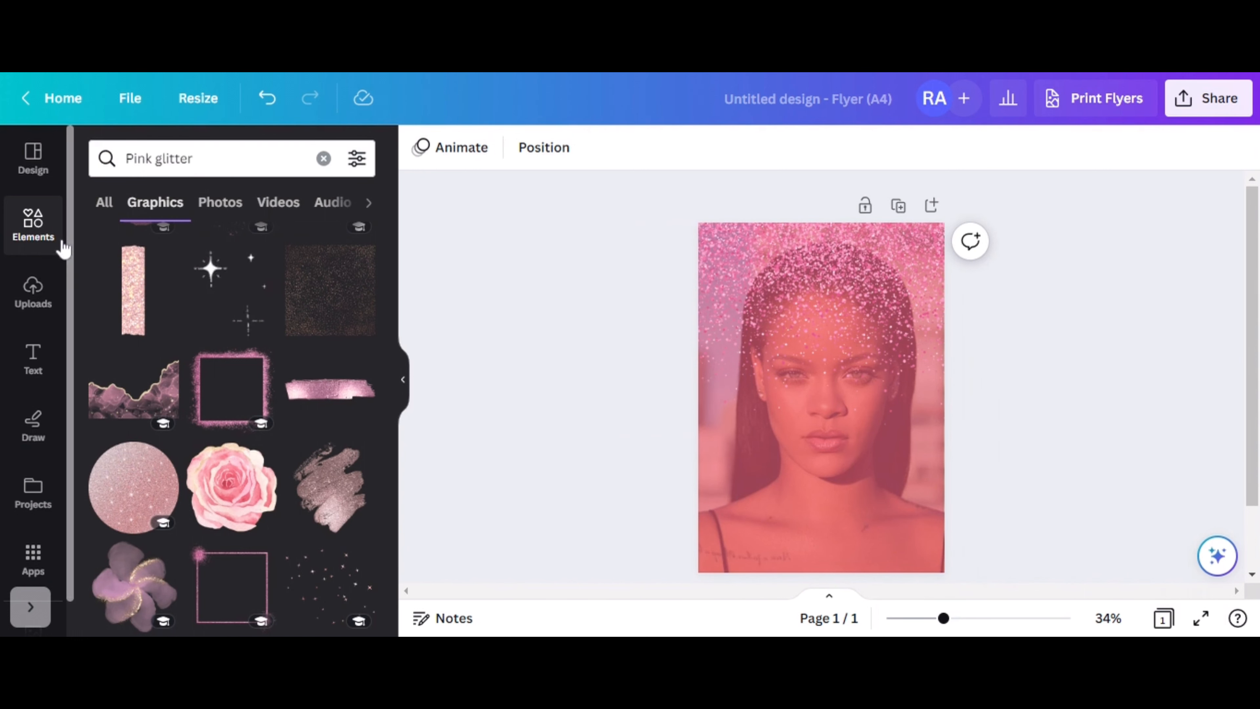
# - Search the elements for "frame wave", narrow to frames, switch to the "Wavy shape" results and add the horizontal wavy-edged frame
pyautogui.click(324, 158)
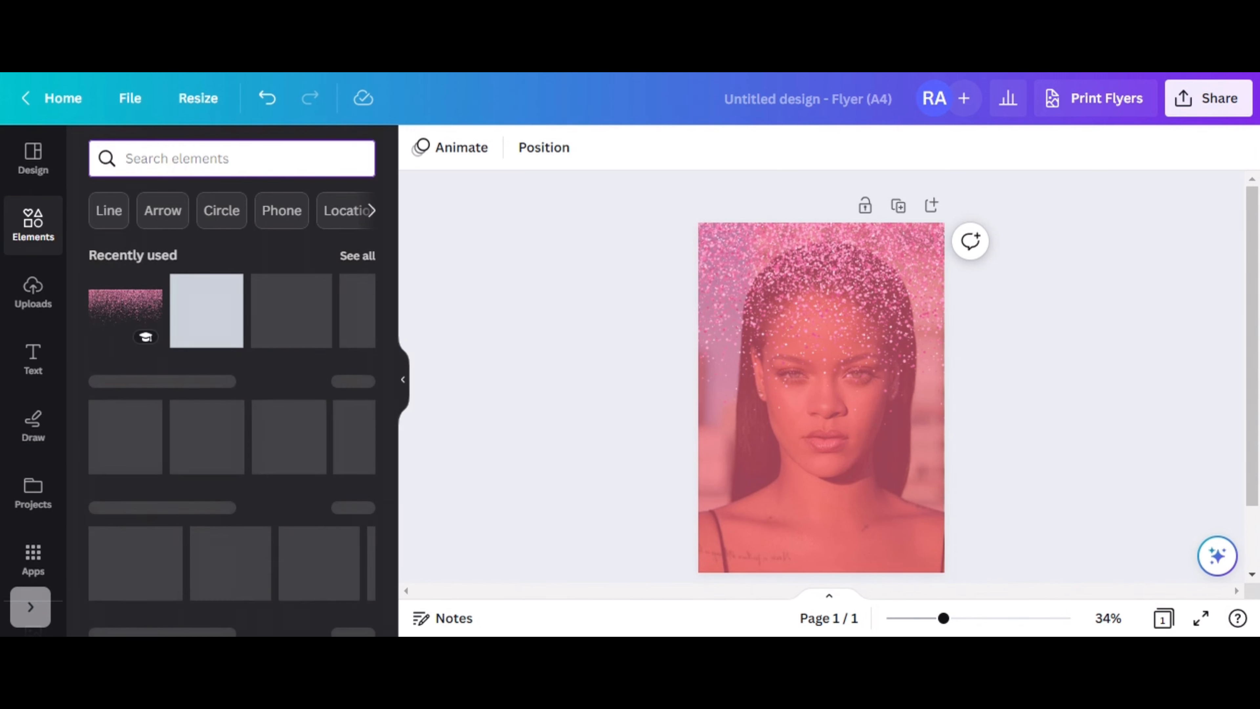
pyautogui.write('frame')
pyautogui.press('Return')
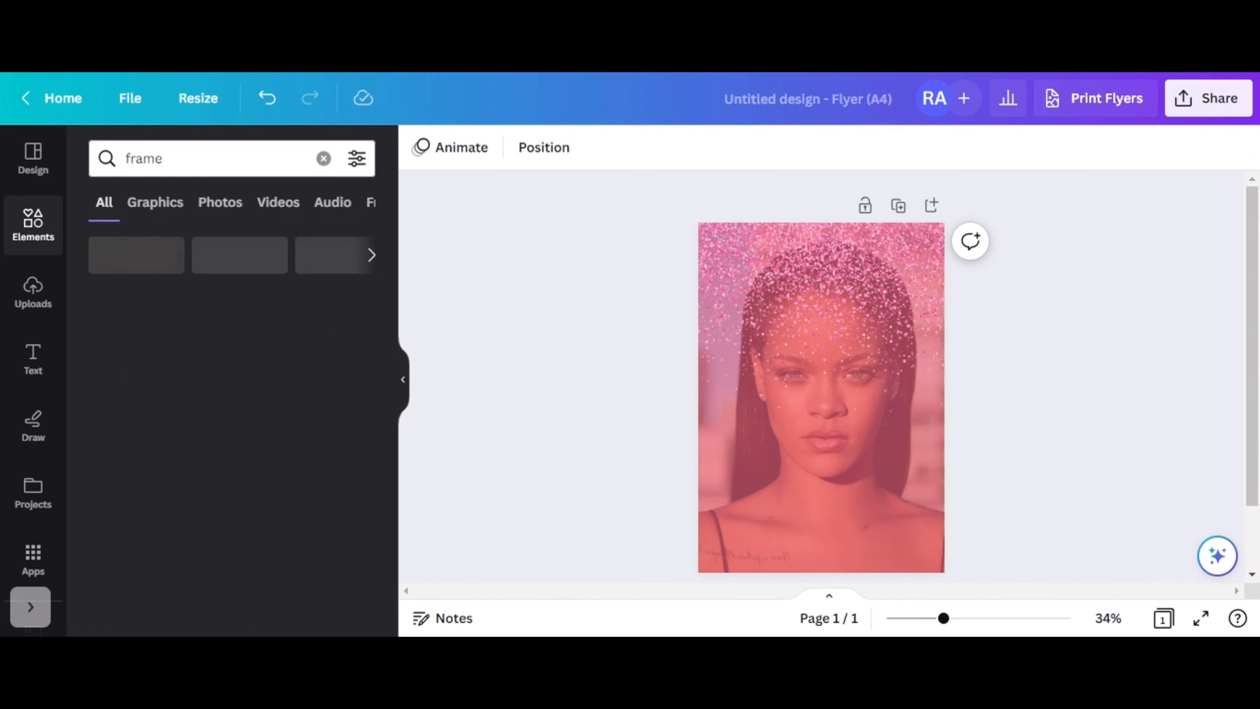
pyautogui.write('wave')
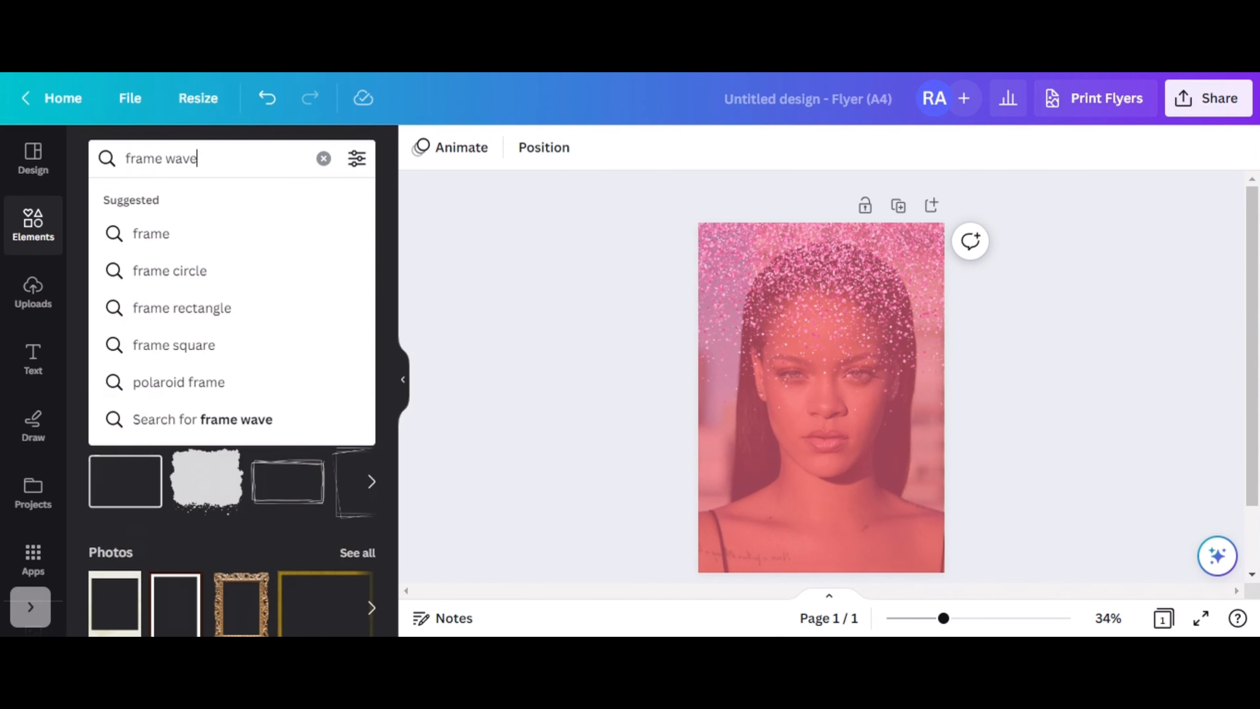
pyautogui.press('Return')
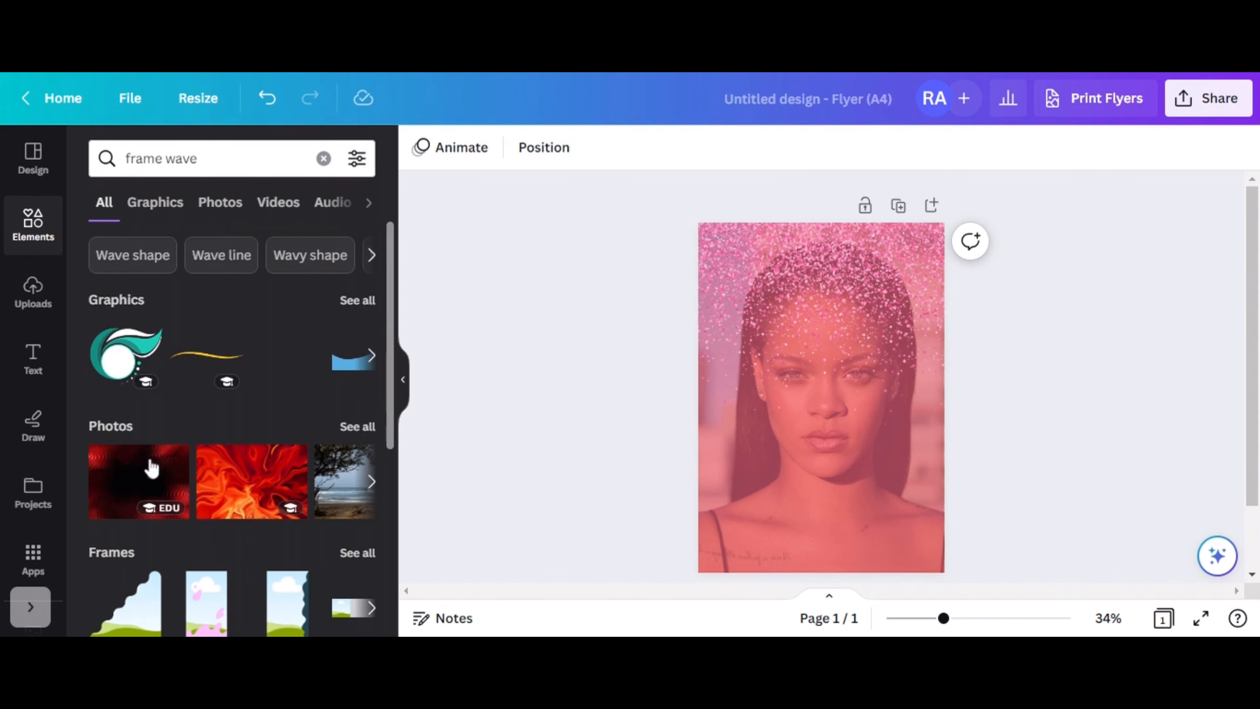
pyautogui.scroll(-3, 156, 427)
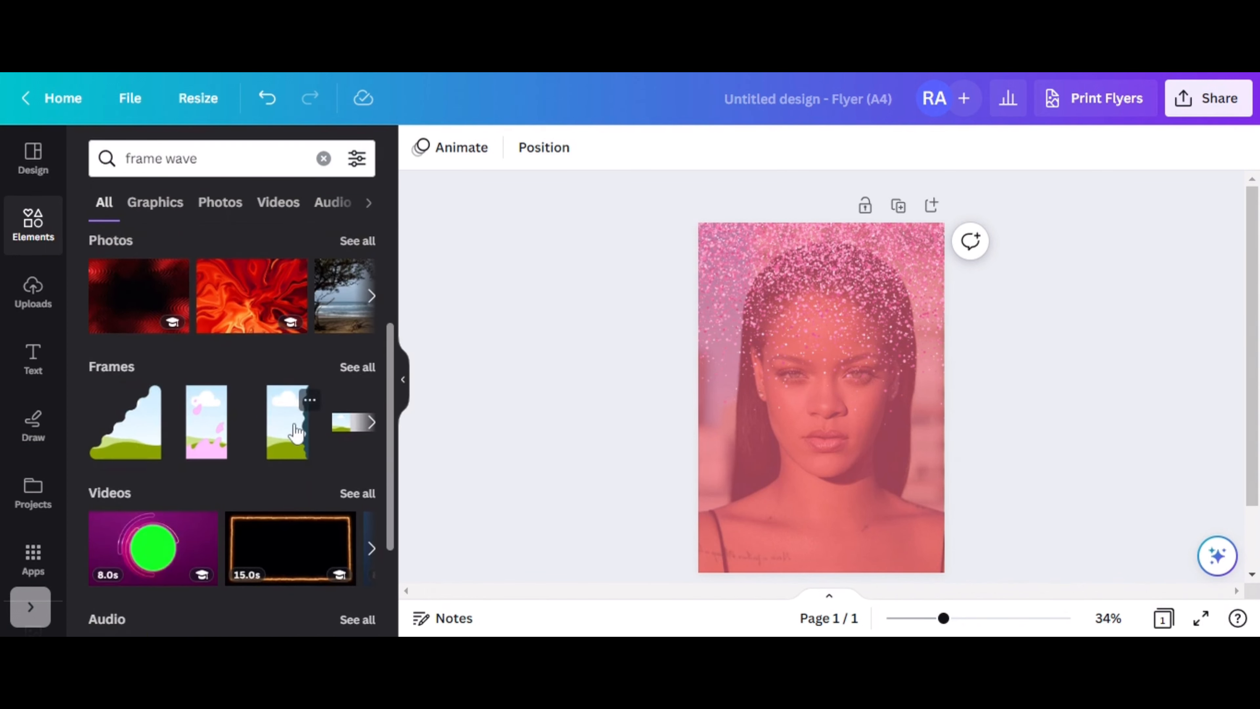
pyautogui.click(356, 370)
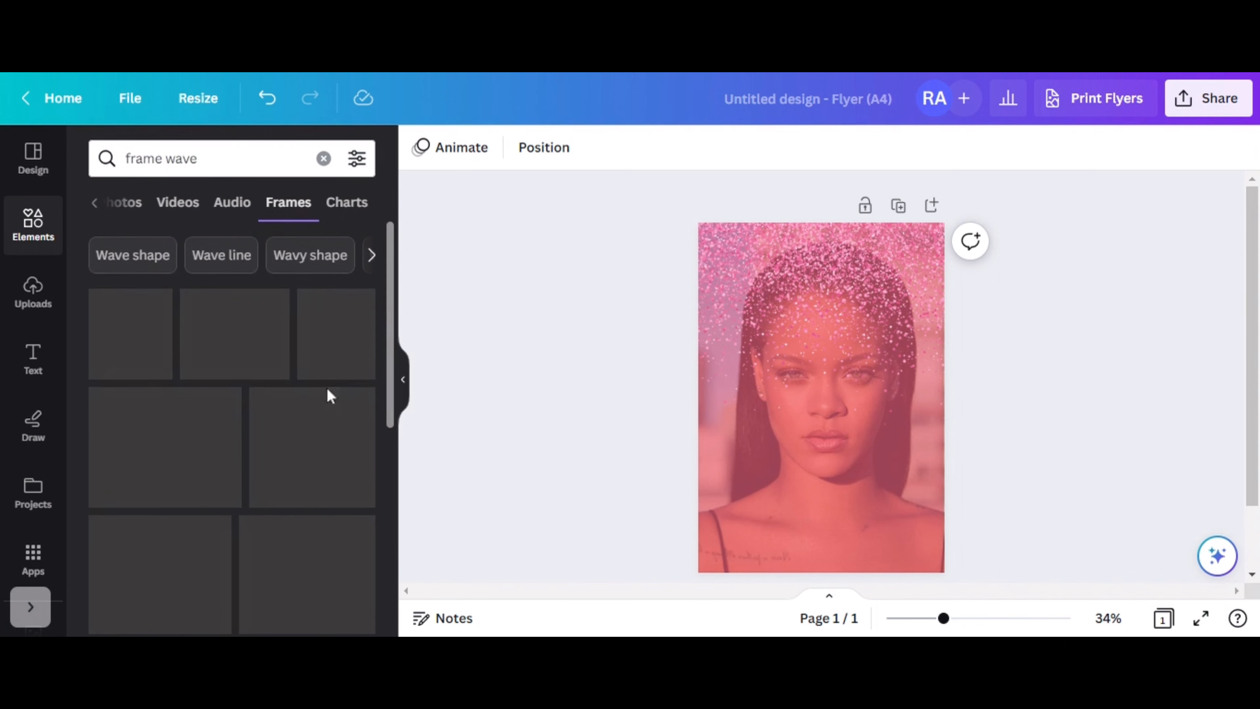
pyautogui.scroll(-5, 223, 412)
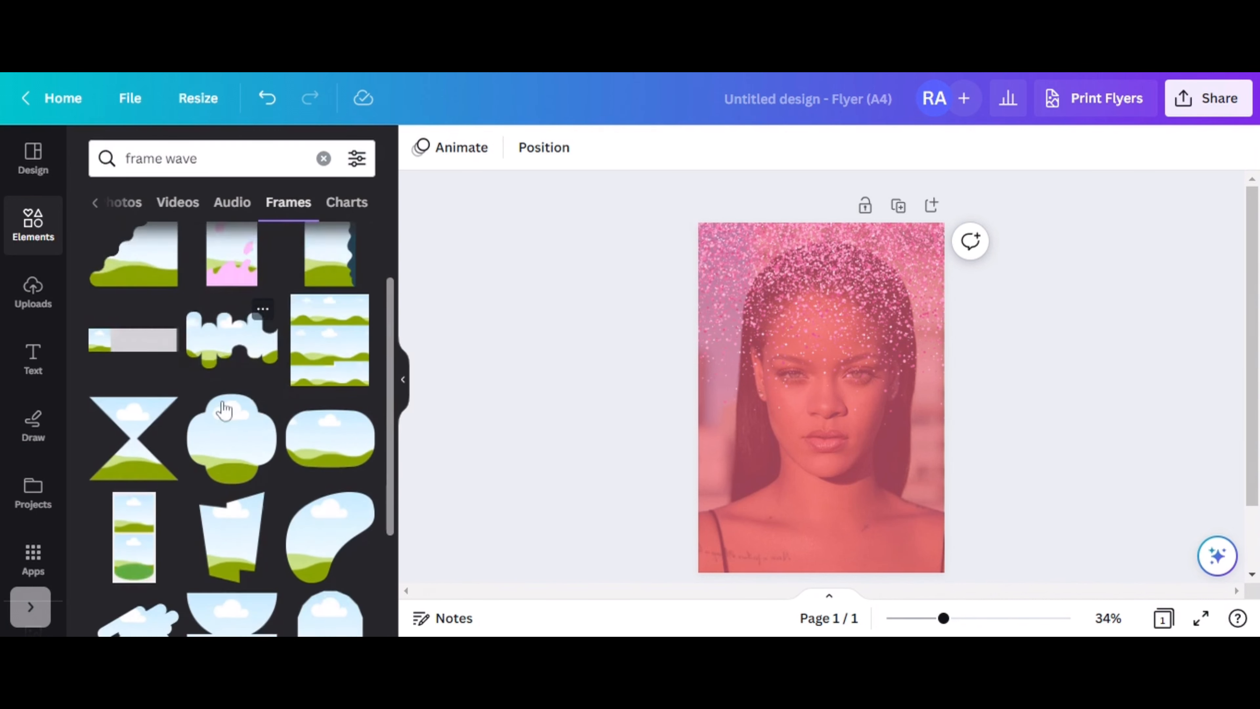
pyautogui.scroll(-3, 204, 441)
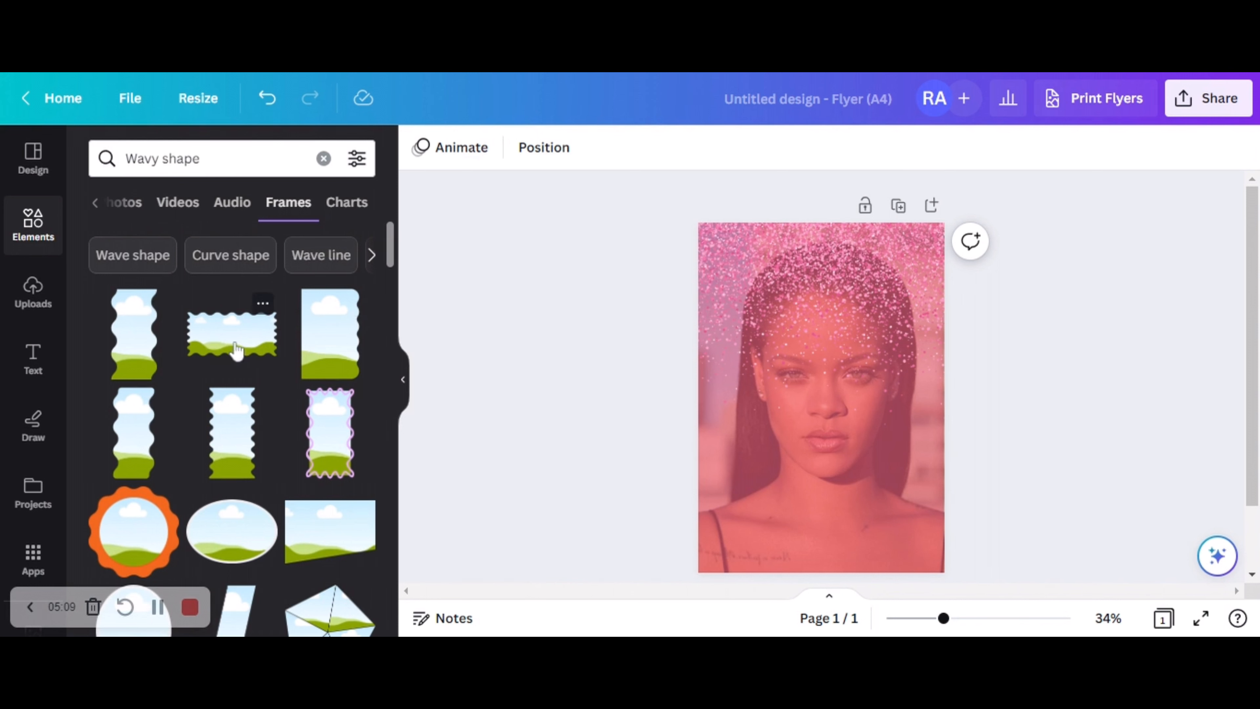
pyautogui.click(225, 353)
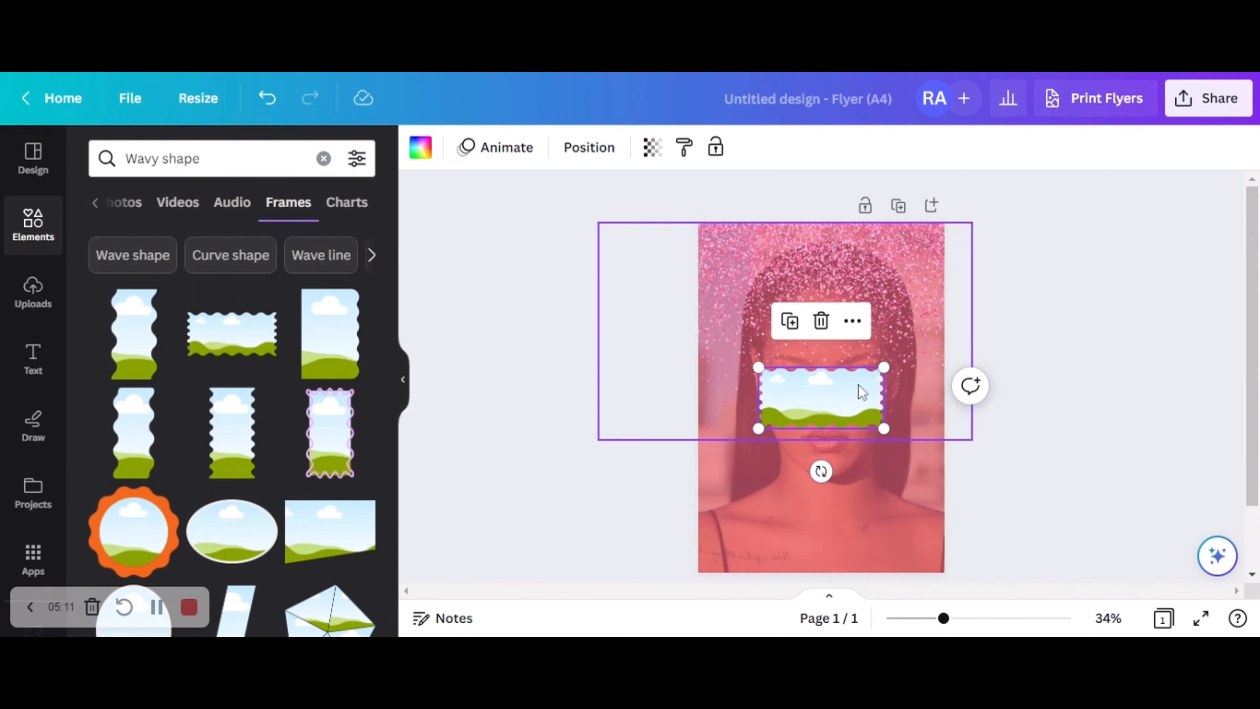
# - Enlarge the wavy frame past both page sides and place it over the lower half, with its wavy upper edge across the portrait
pyautogui.moveTo(759, 429)
pyautogui.mouseDown()
pyautogui.moveTo(661, 518)
pyautogui.moveTo(567, 520)
pyautogui.mouseUp()
pyautogui.moveTo(831, 477)
pyautogui.mouseDown()
pyautogui.moveTo(832, 489)
pyautogui.moveTo(871, 494)
pyautogui.mouseUp()
pyautogui.moveTo(977, 551); pyautogui.dragTo(1055, 598)
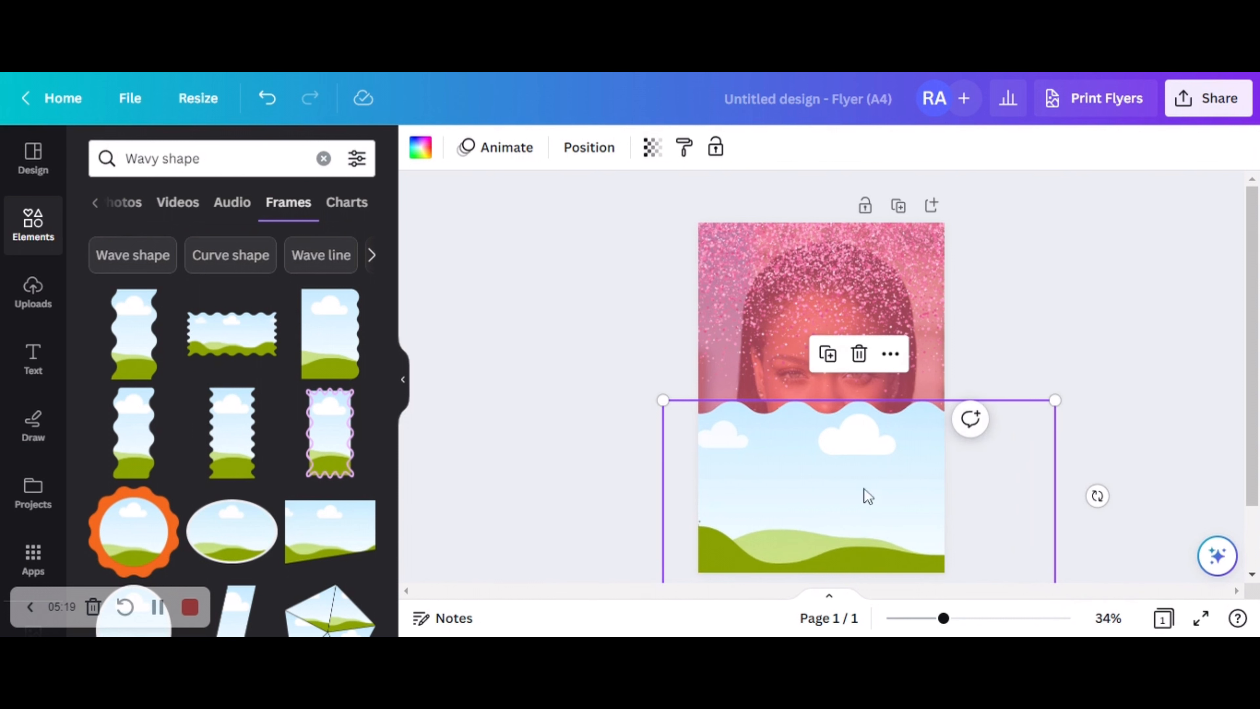
pyautogui.moveTo(967, 515)
pyautogui.mouseDown()
pyautogui.moveTo(957, 498)
pyautogui.moveTo(948, 507)
pyautogui.mouseUp()
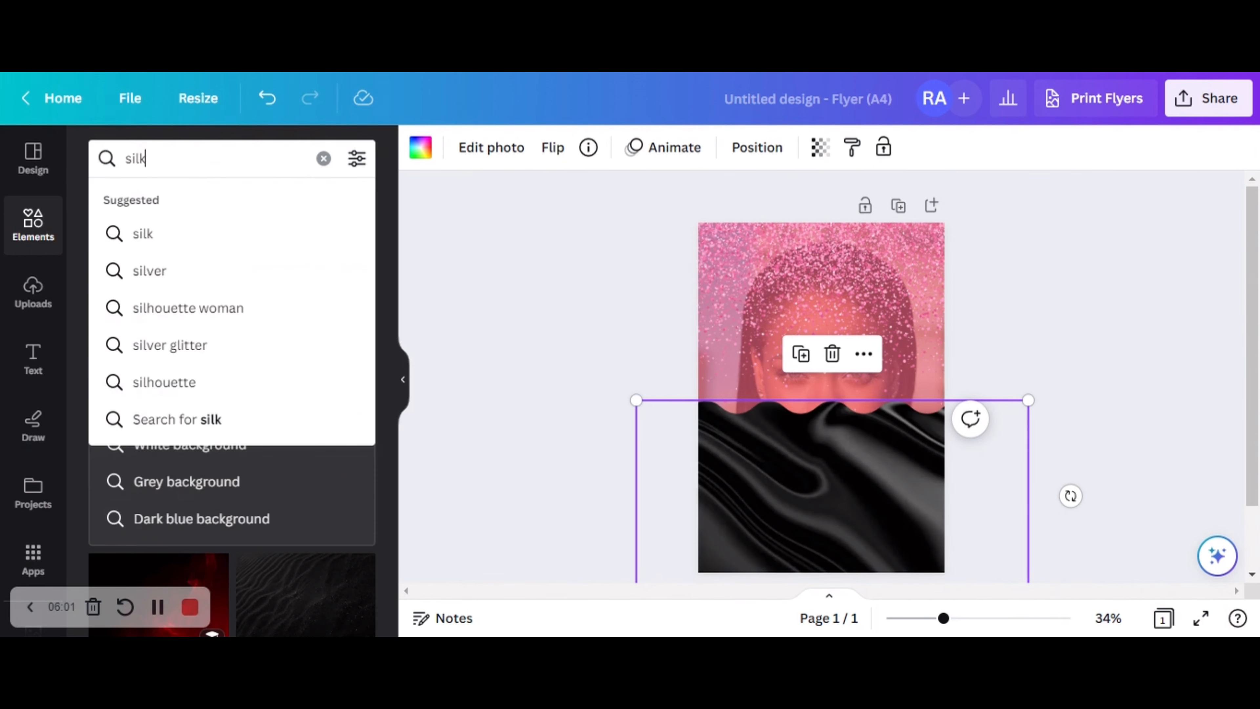
# - Search the photos for "silk black background" and replace the wavy frame's image with a draped black silk photo
pyautogui.write('bla')
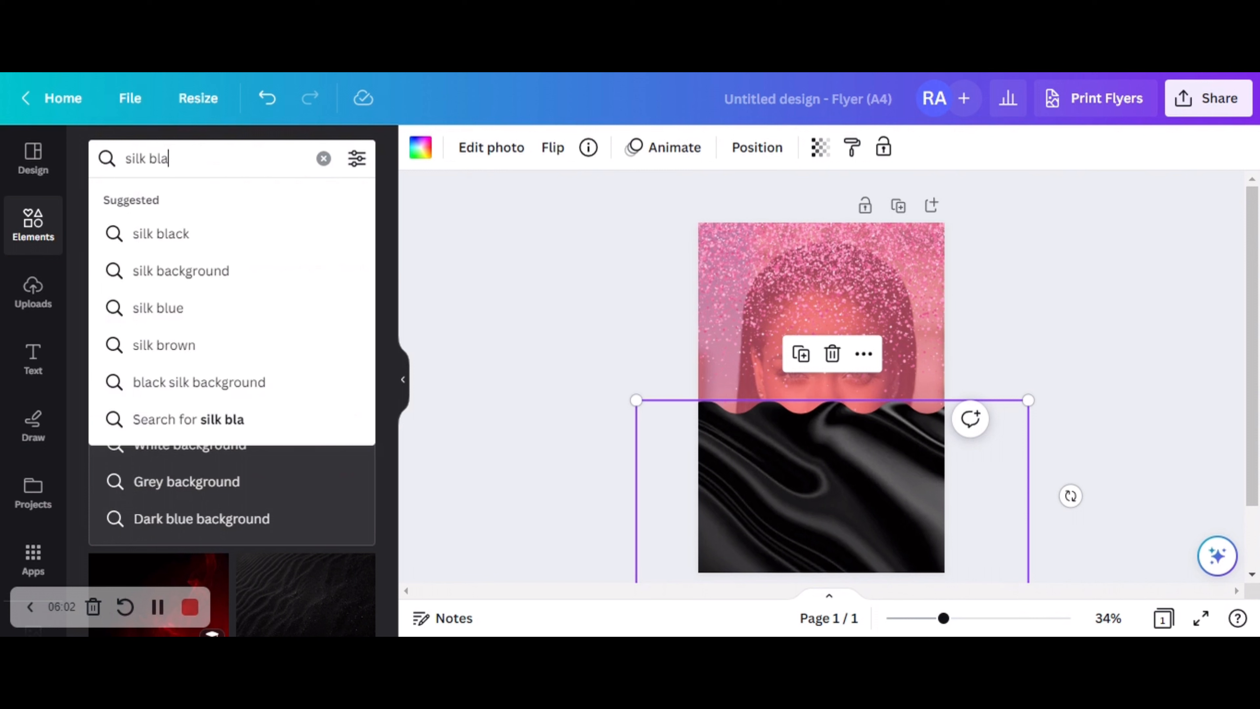
pyautogui.write('ck back')
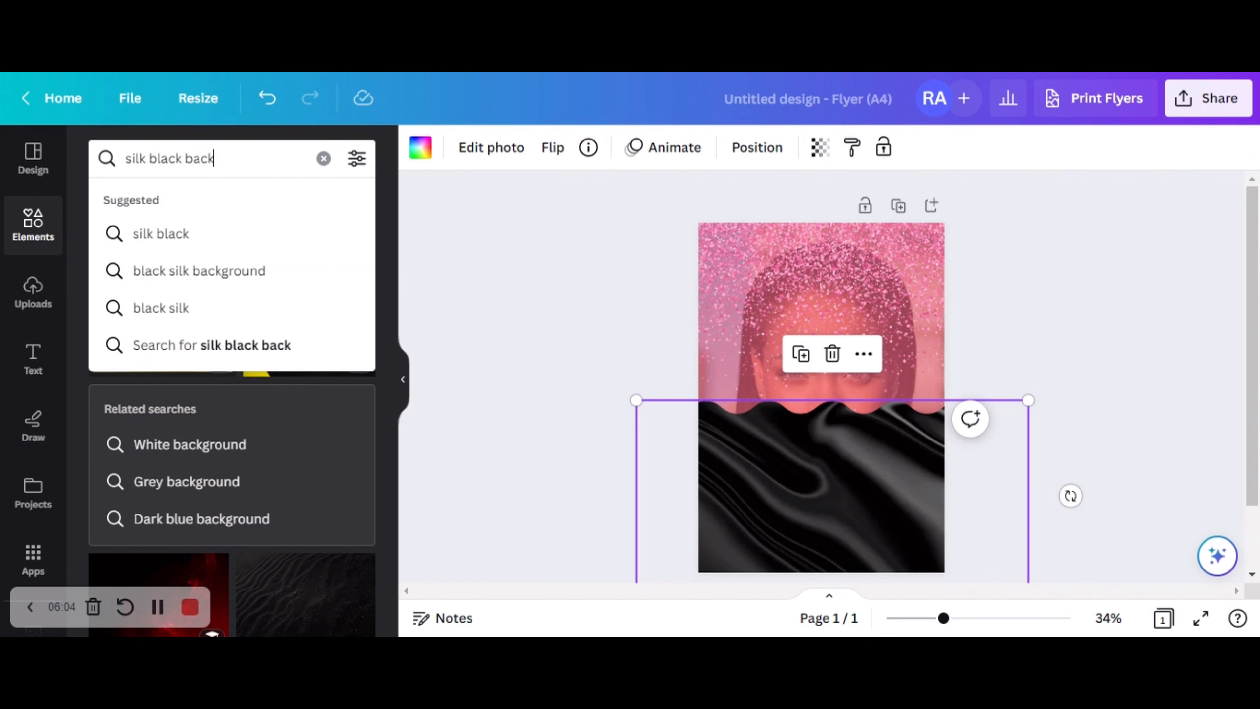
pyautogui.write('ground')
pyautogui.press('Return')
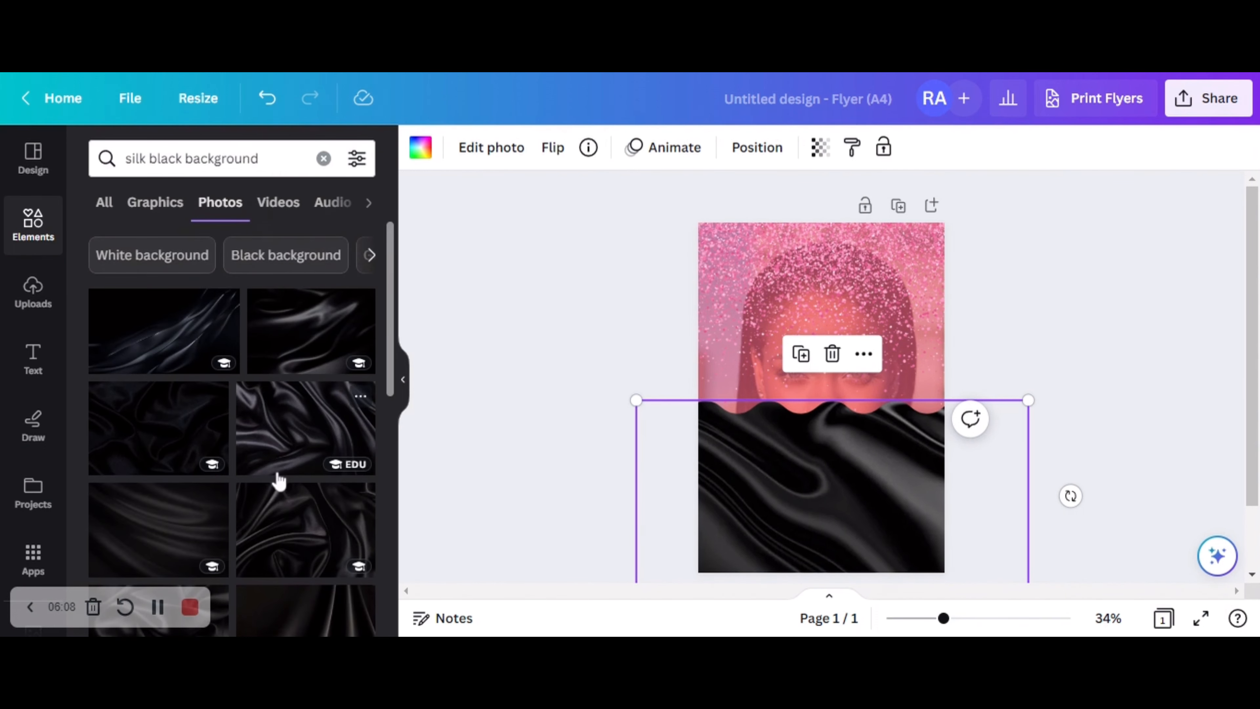
pyautogui.scroll(-3, 276, 478)
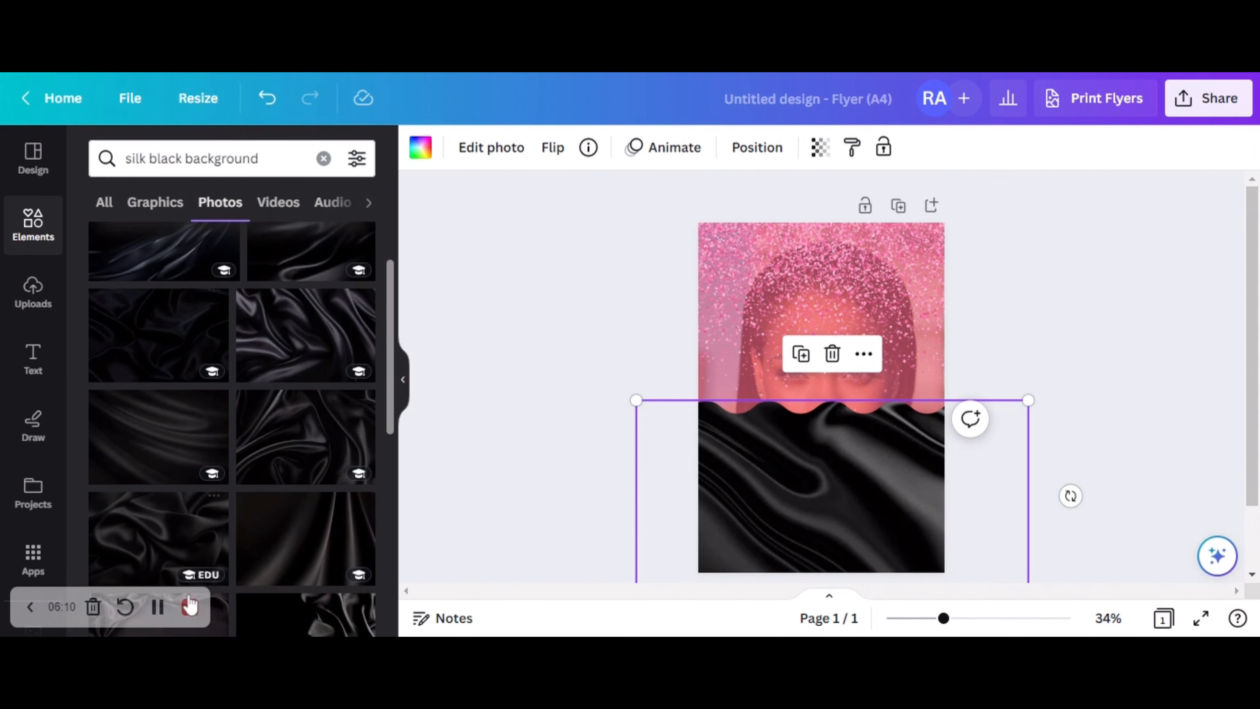
pyautogui.click(183, 530)
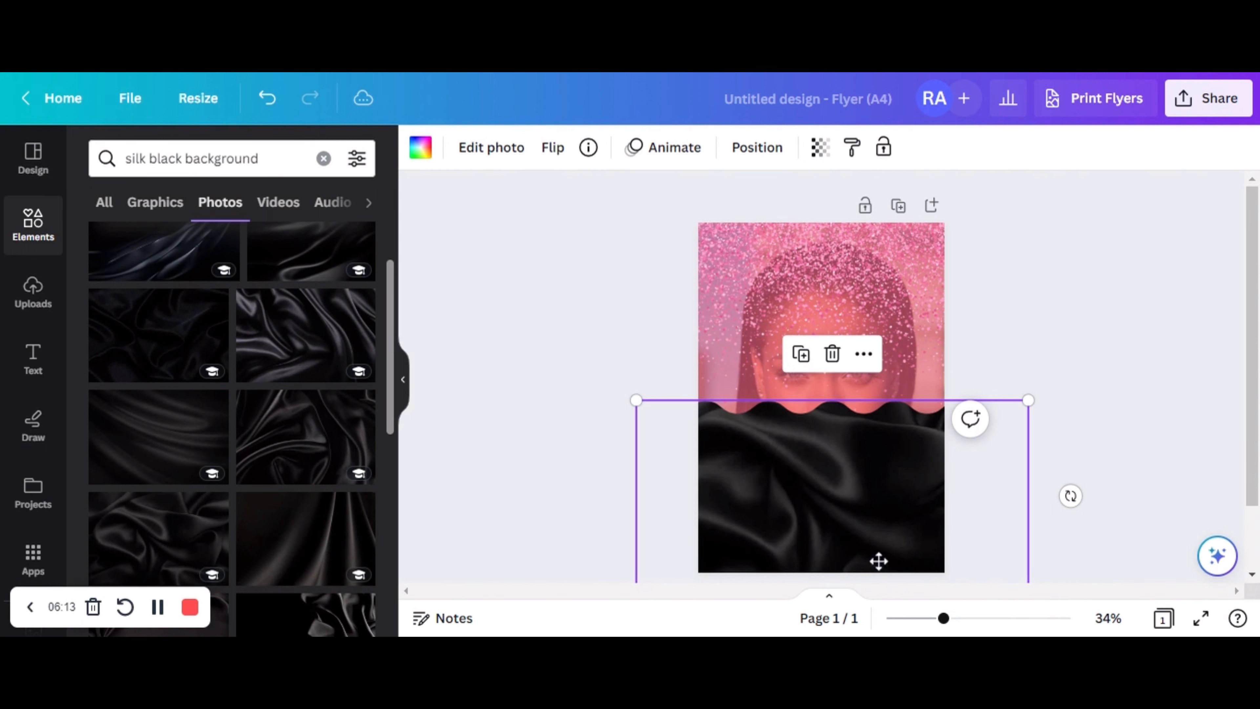
# - Shift the black silk photo upward inside the wavy frame and apply the crop
pyautogui.doubleClick(887, 517)
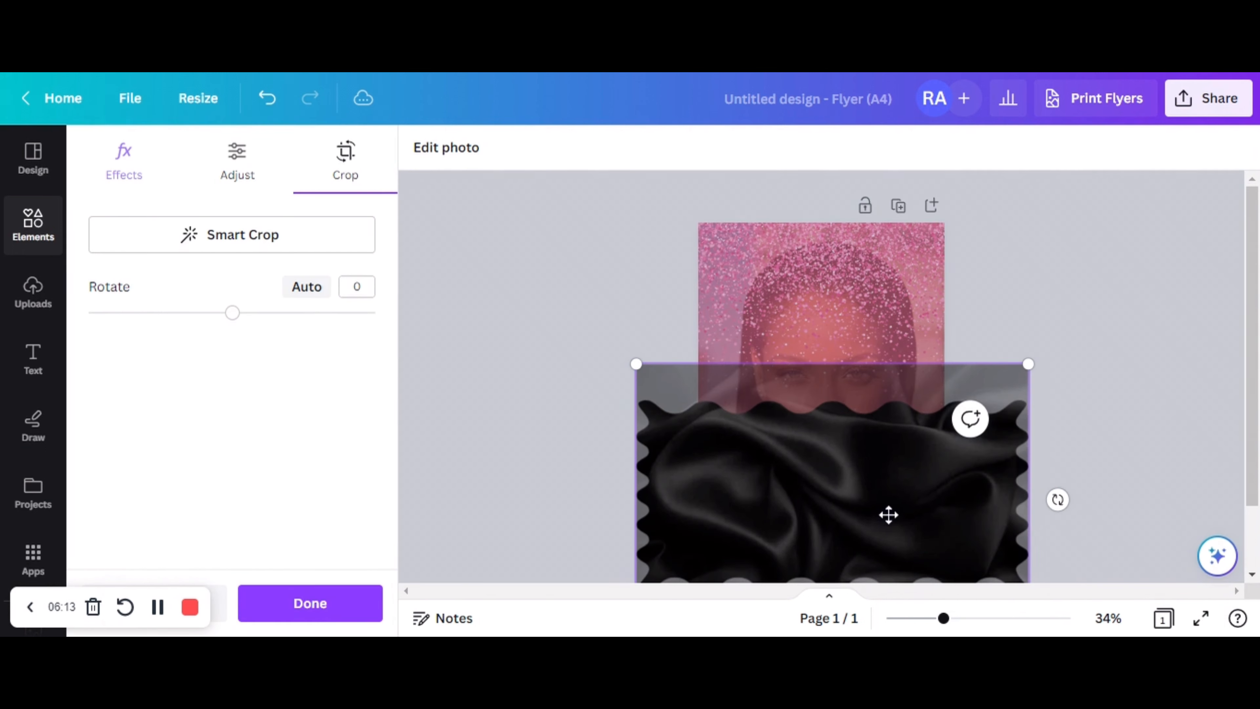
pyautogui.click(29, 612)
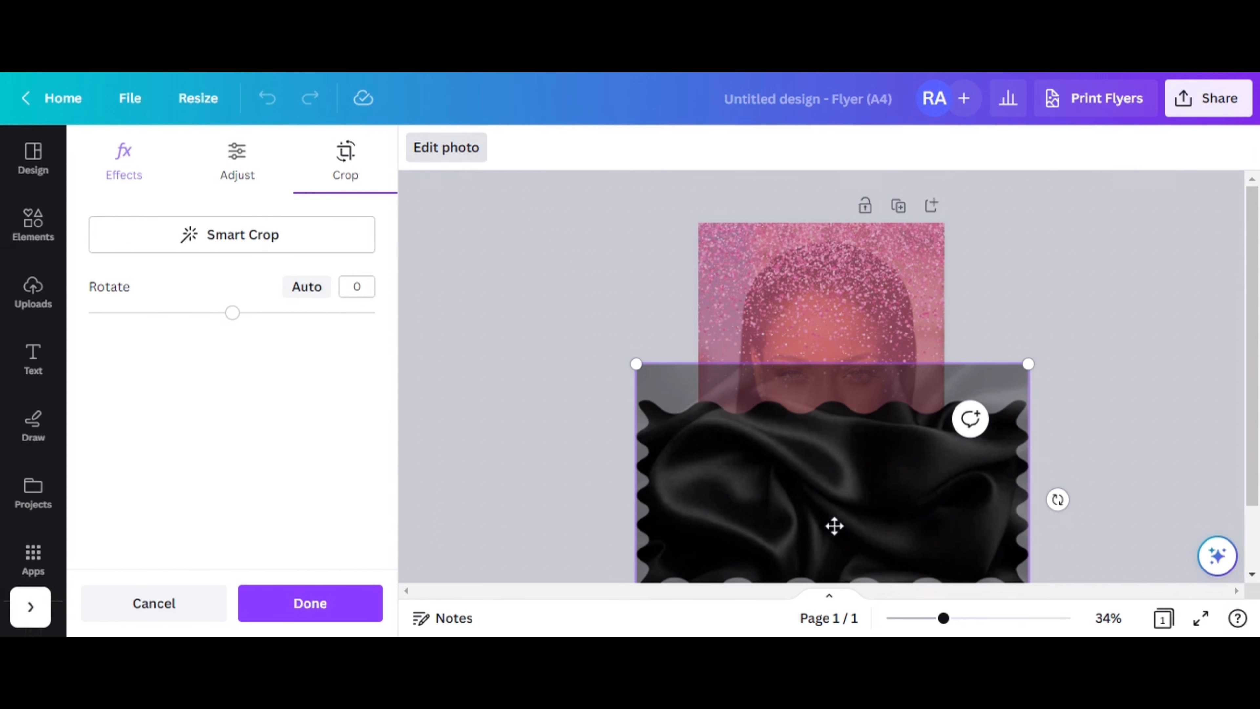
pyautogui.moveTo(835, 526); pyautogui.dragTo(813, 457)
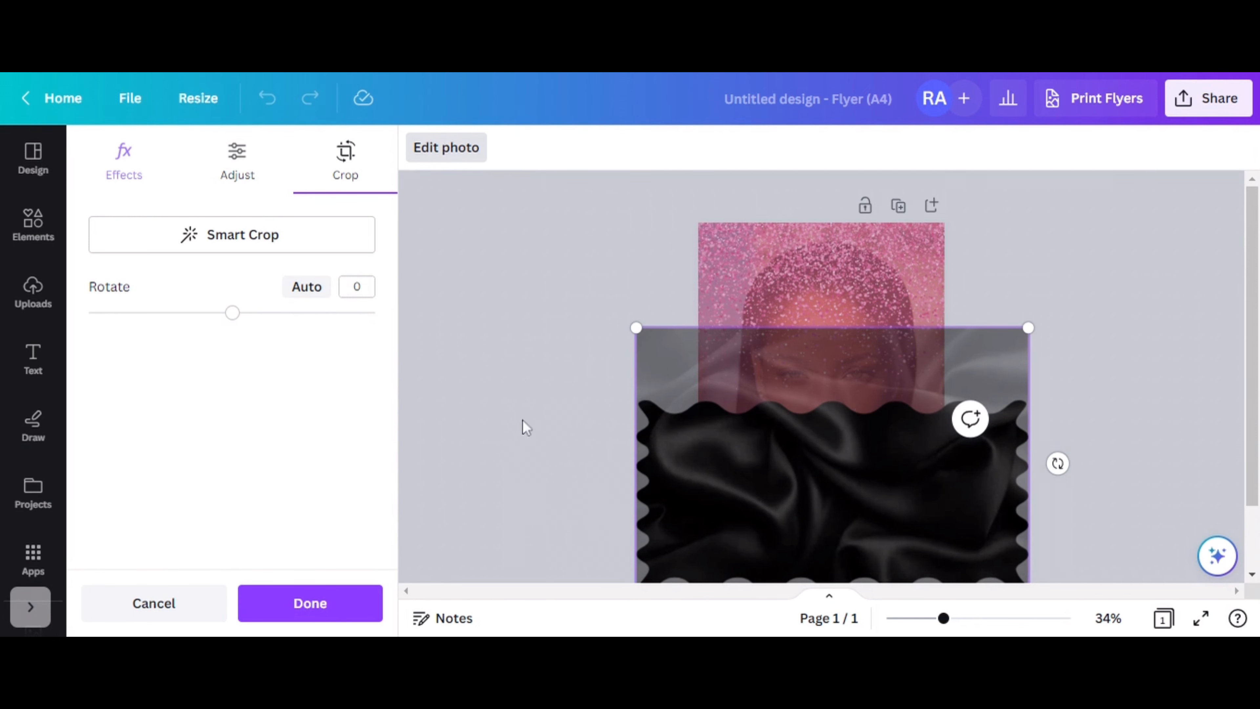
pyautogui.click(530, 404)
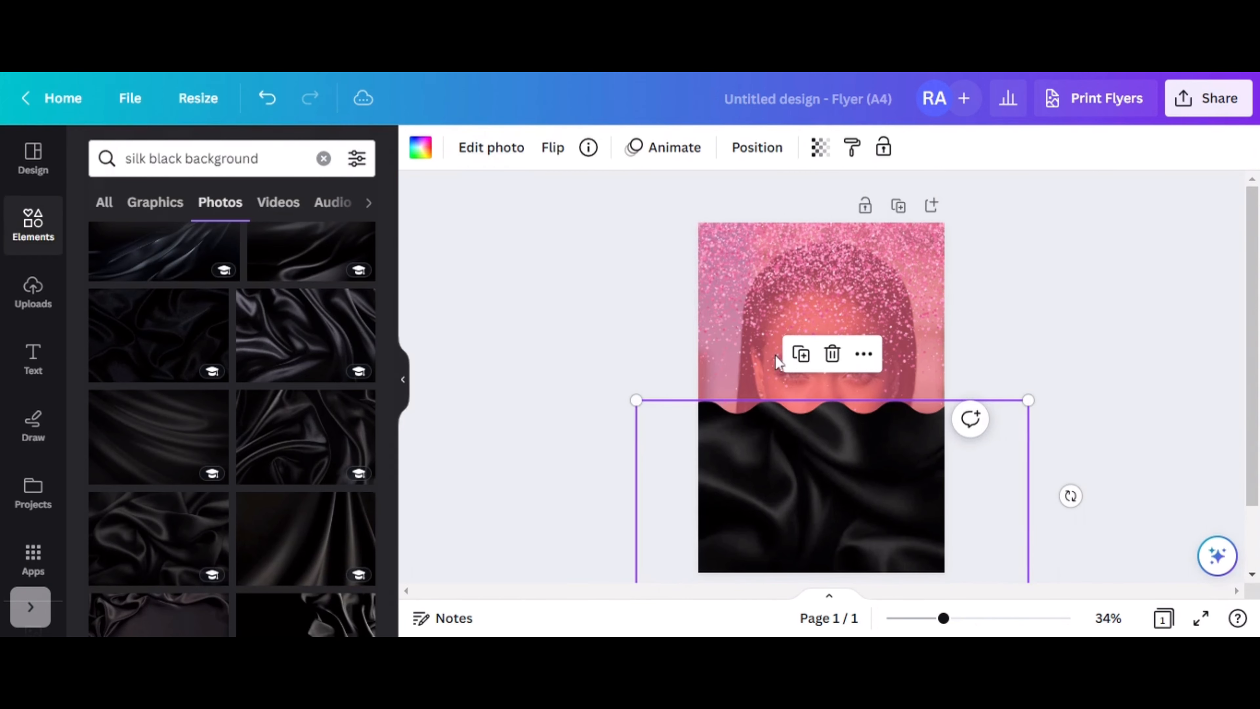
# - Nudge the wavy silk frame slightly upward on the page and deselect it
pyautogui.click(1032, 318)
pyautogui.click(1017, 403)
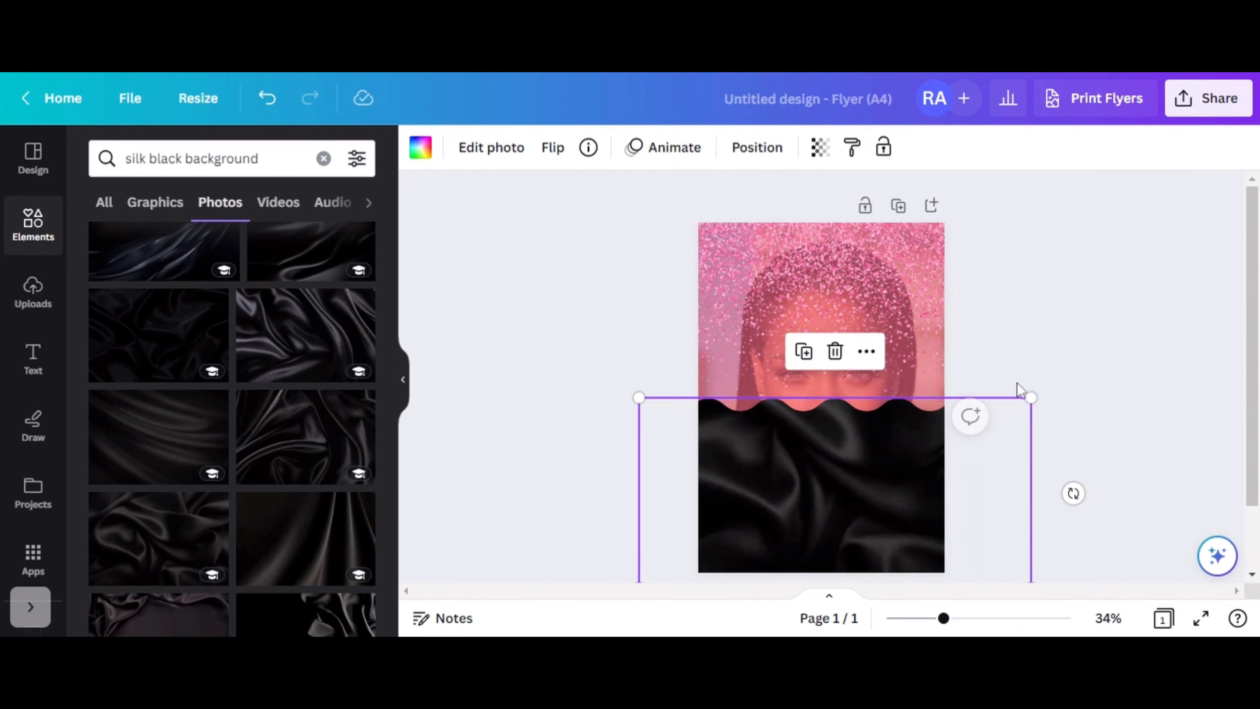
pyautogui.click(1044, 362)
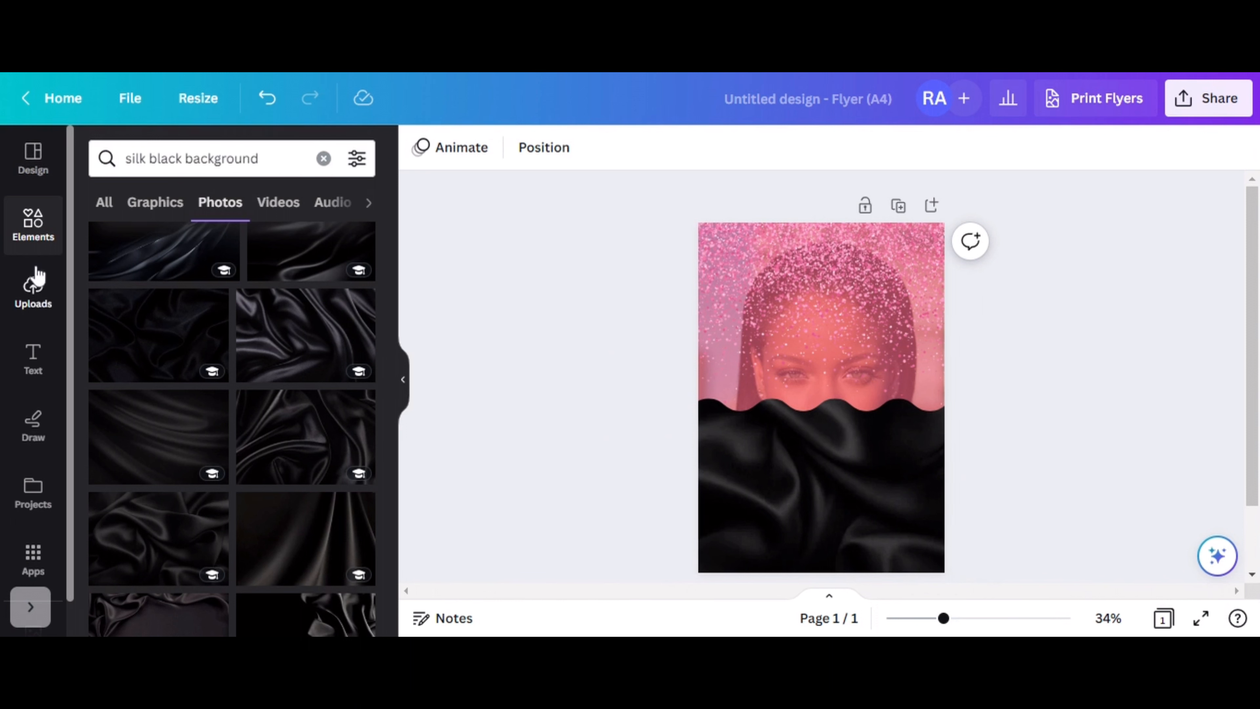
# - Add the uploaded photo of the woman holding a white compact, enlarge it and position it above the silk area
pyautogui.click(29, 225)
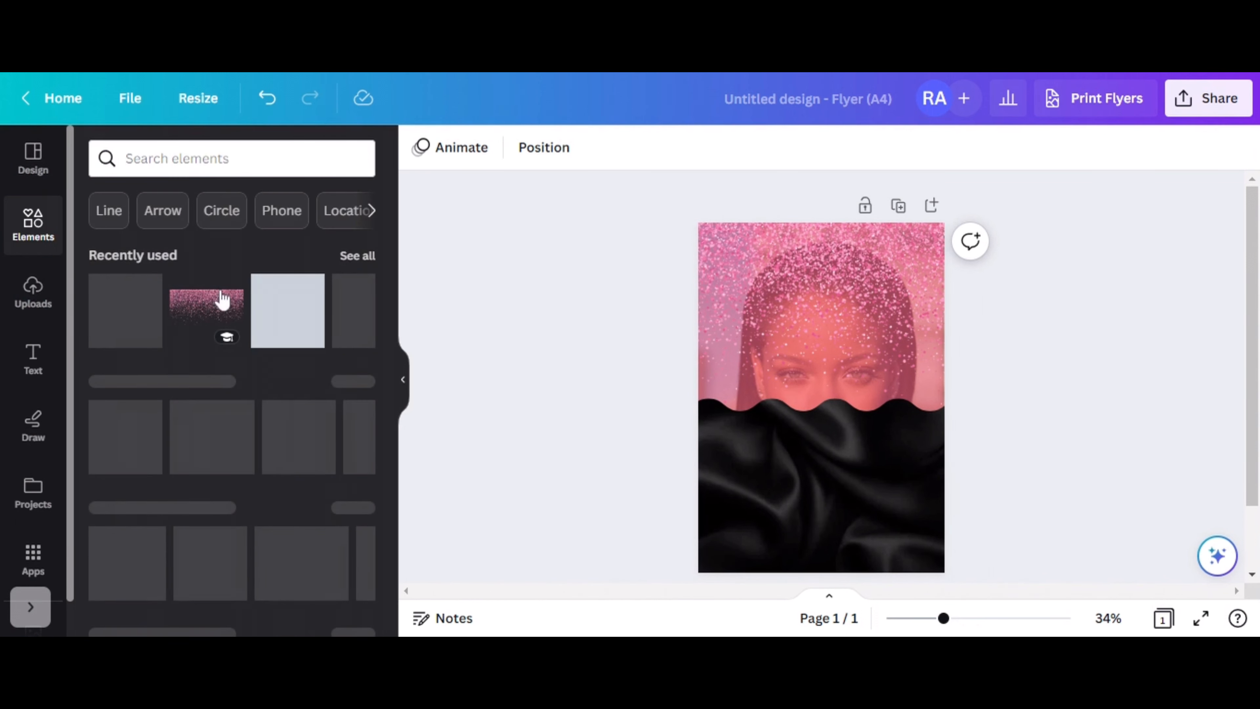
pyautogui.scroll(-1, 37, 318)
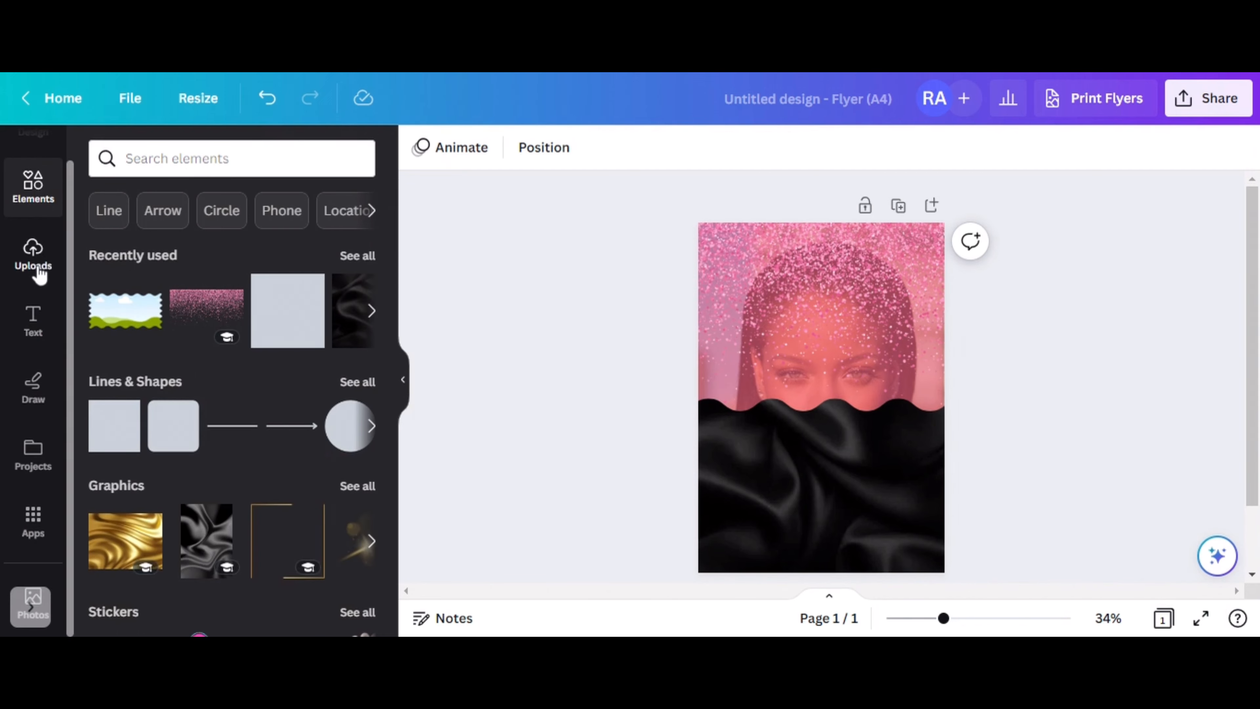
pyautogui.click(33, 259)
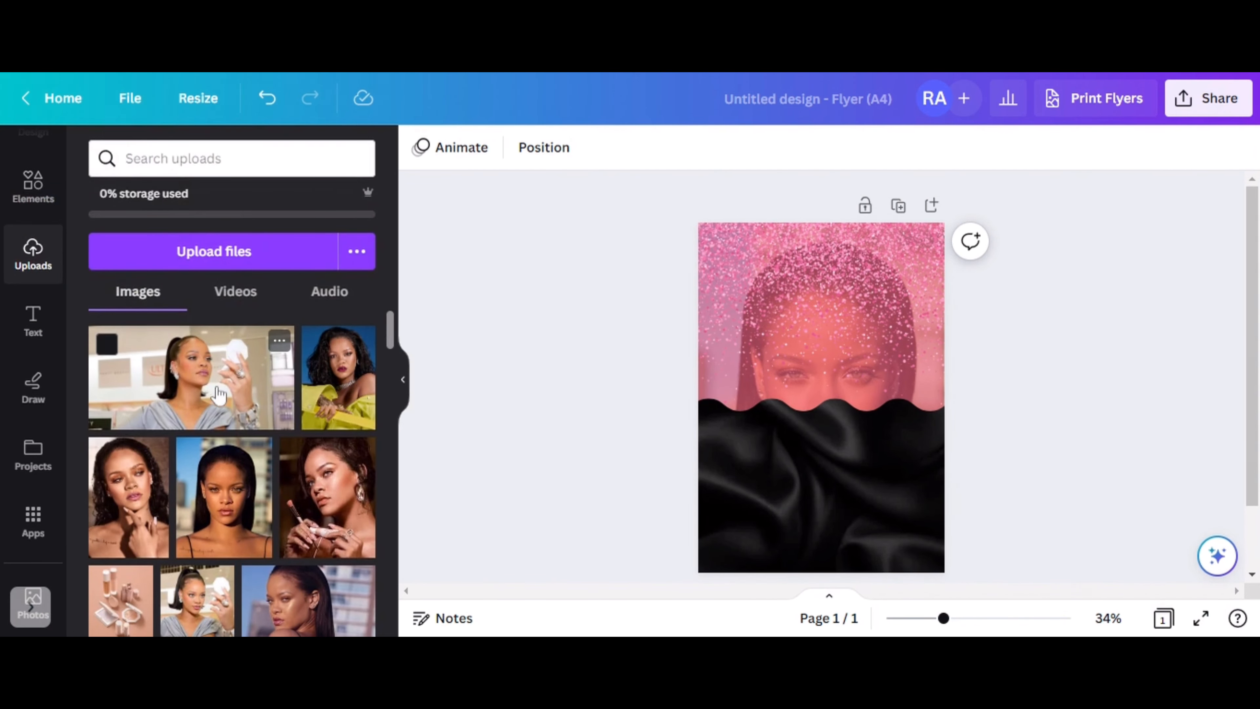
pyautogui.click(204, 379)
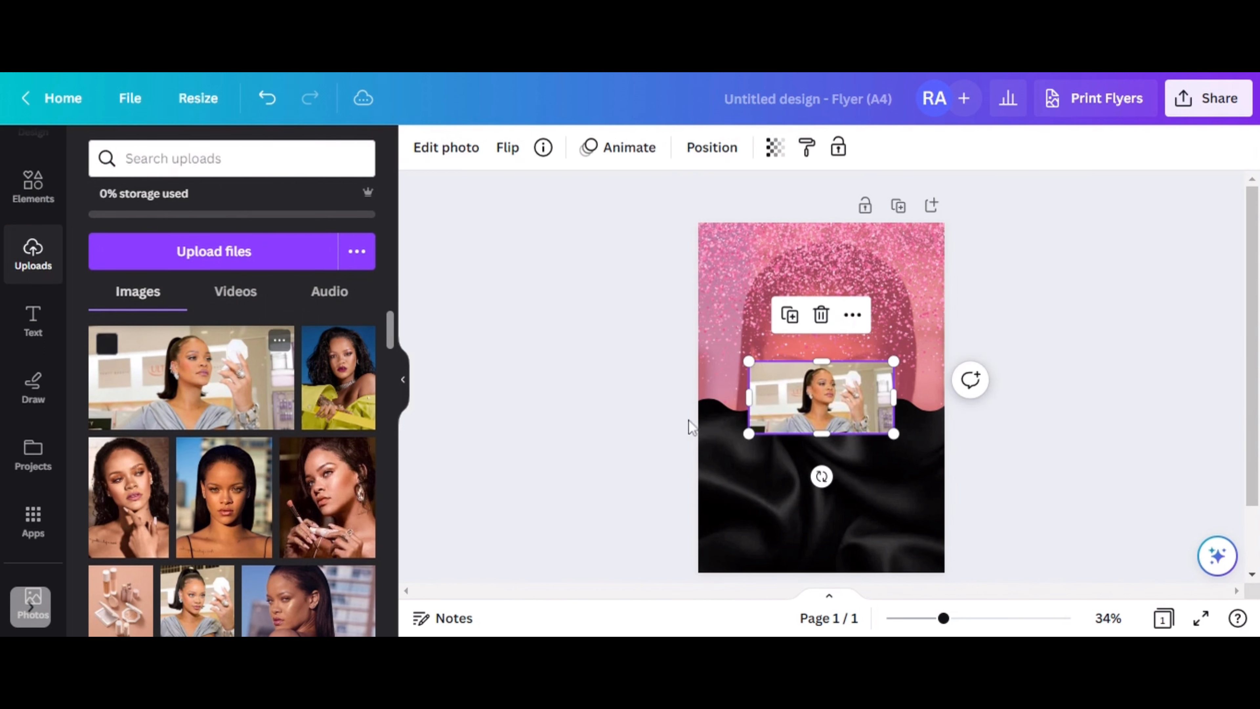
pyautogui.moveTo(721, 356); pyautogui.dragTo(600, 346)
pyautogui.moveTo(799, 362); pyautogui.dragTo(793, 351)
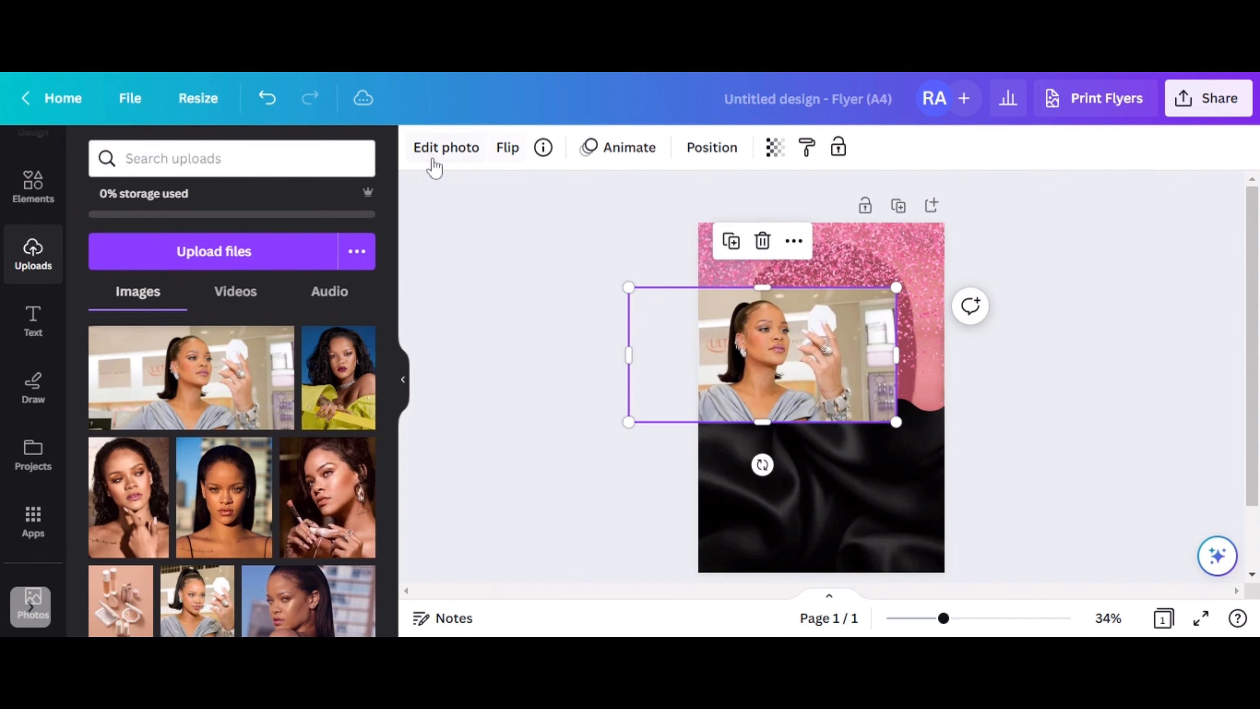
# - Remove the background from the woman's photo and apply a Glow shadow to the cutout
pyautogui.click(465, 160)
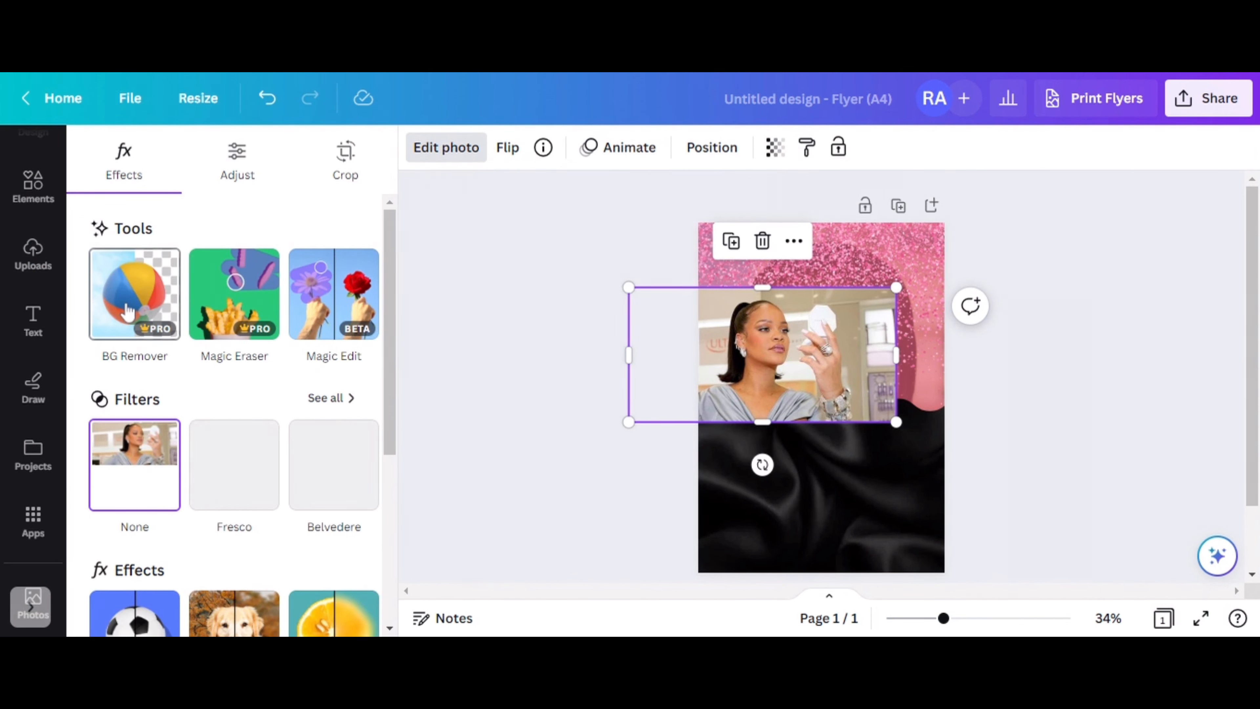
pyautogui.click(130, 304)
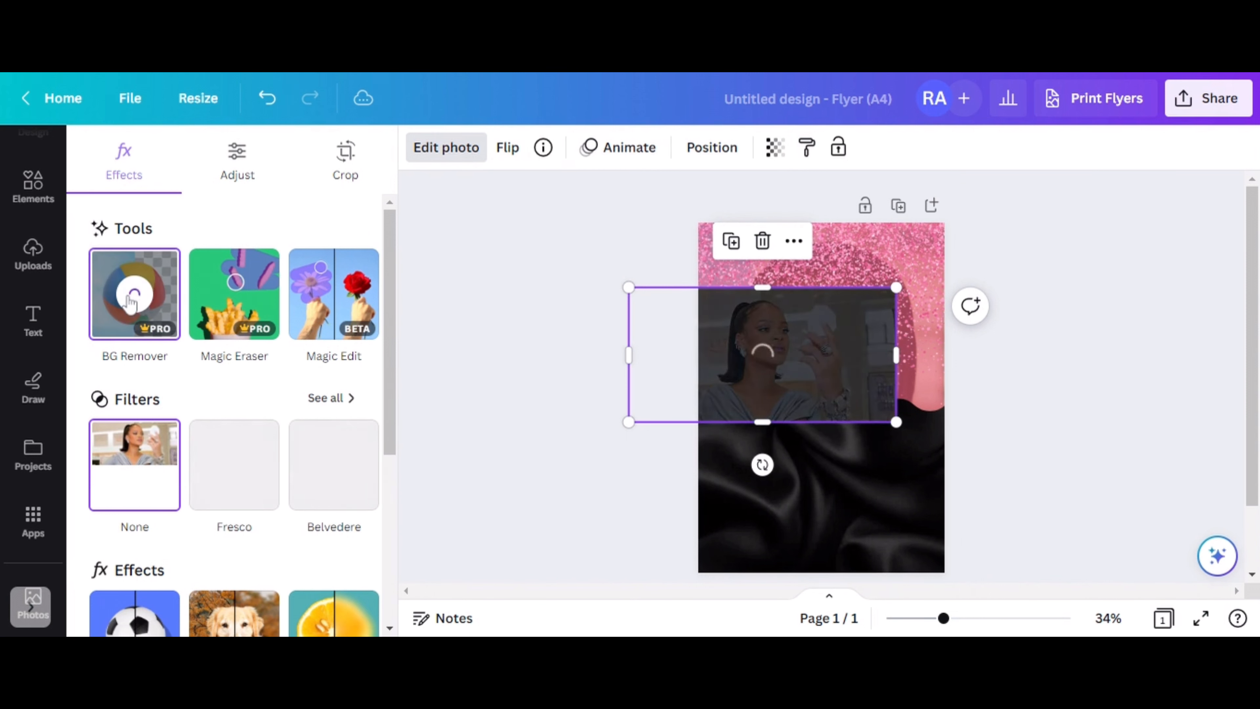
pyautogui.scroll(-5, 181, 392)
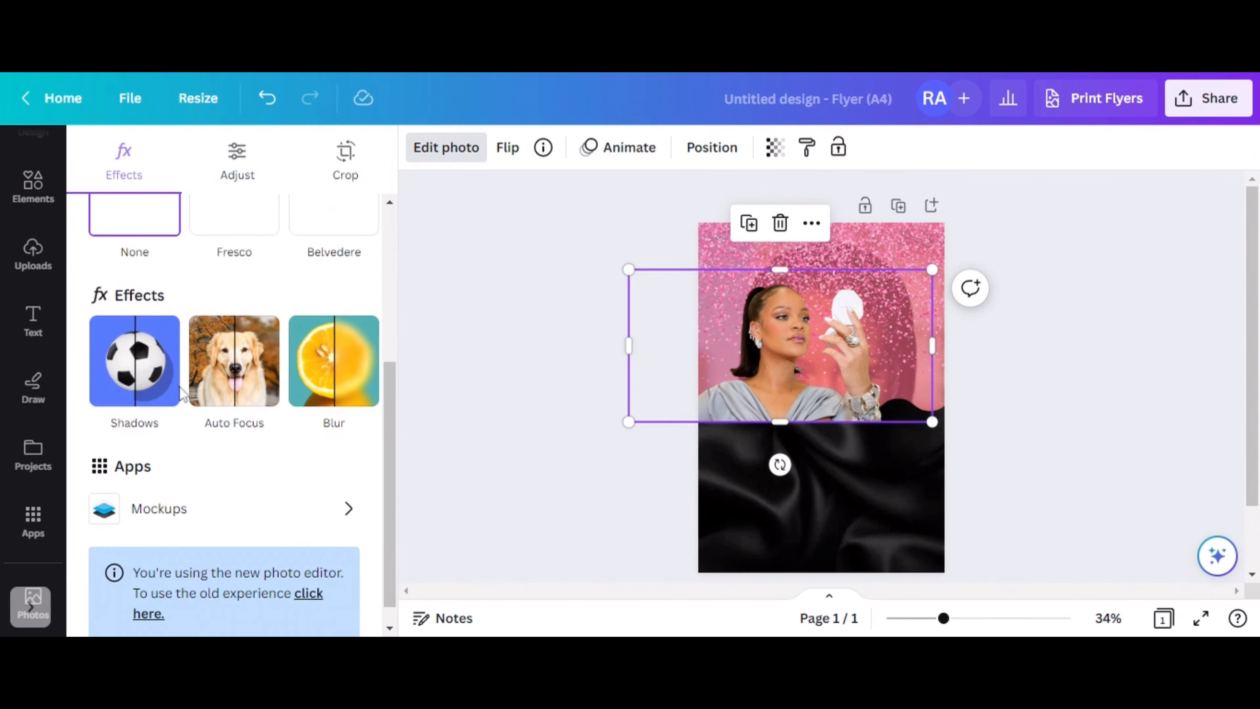
pyautogui.click(128, 383)
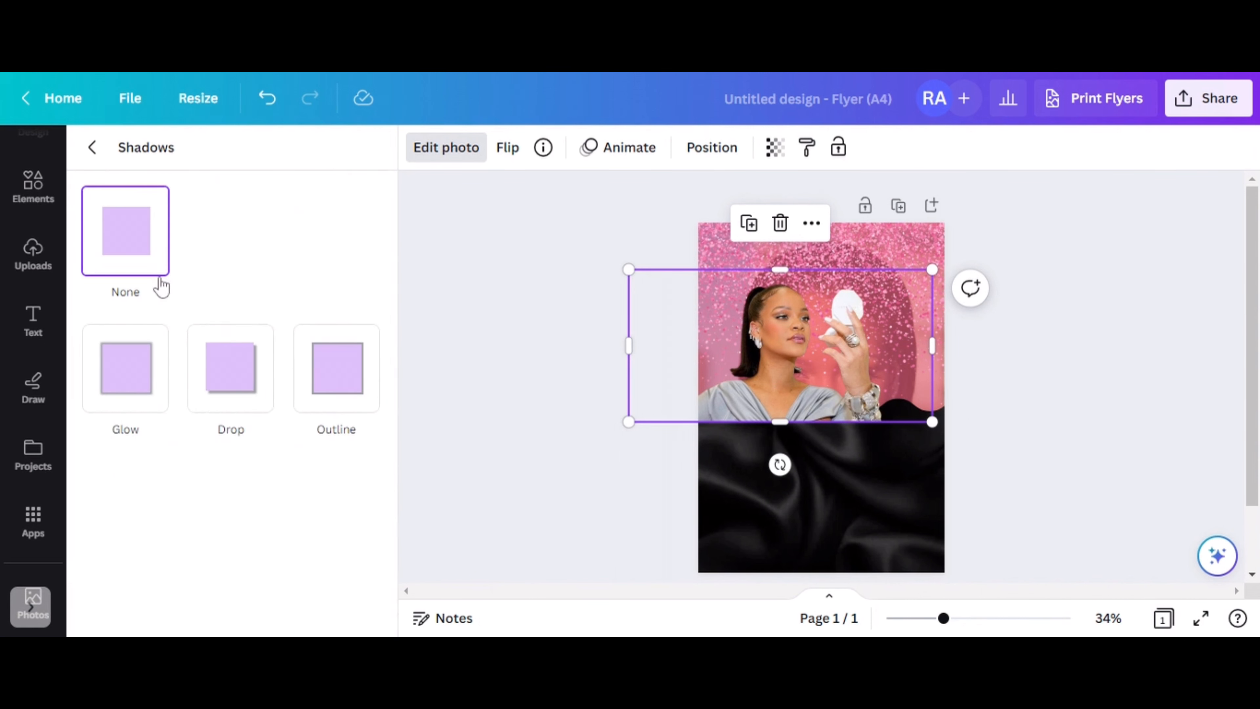
pyautogui.click(127, 386)
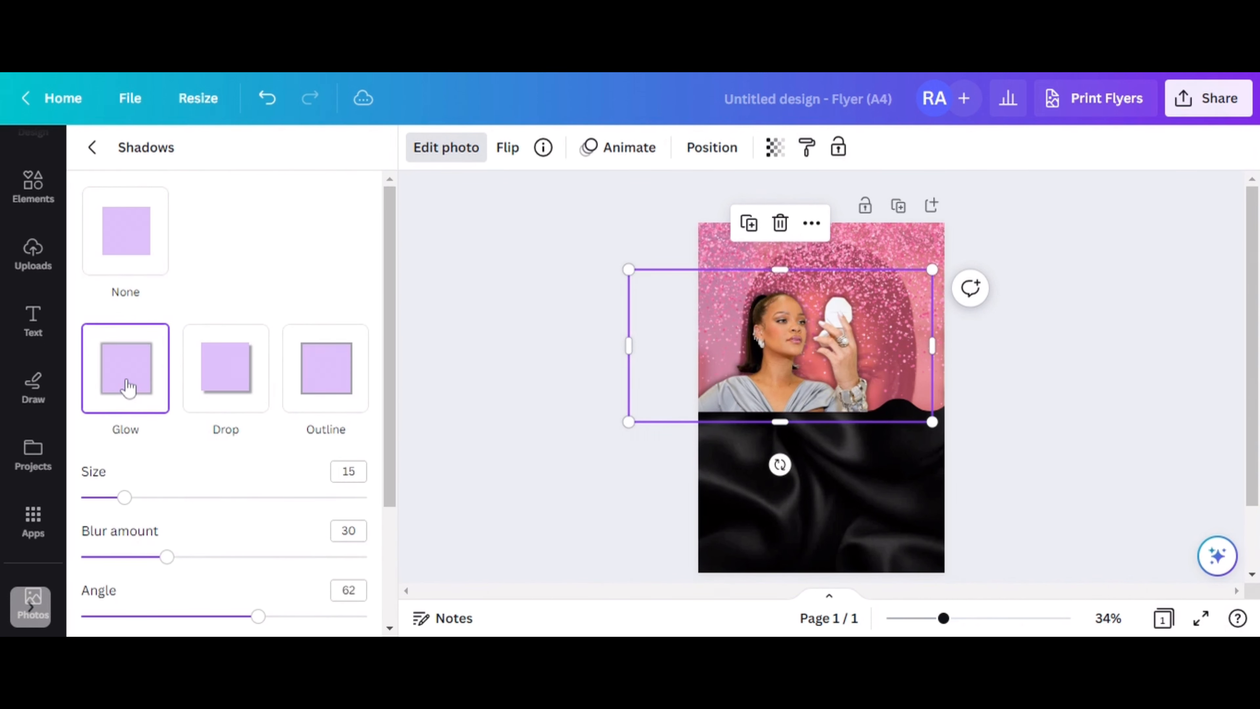
# - Set the compact-holding cutout's glow to colour #BB3D3D, size 41, blur 44 and angle 64
pyautogui.scroll(-1, 202, 456)
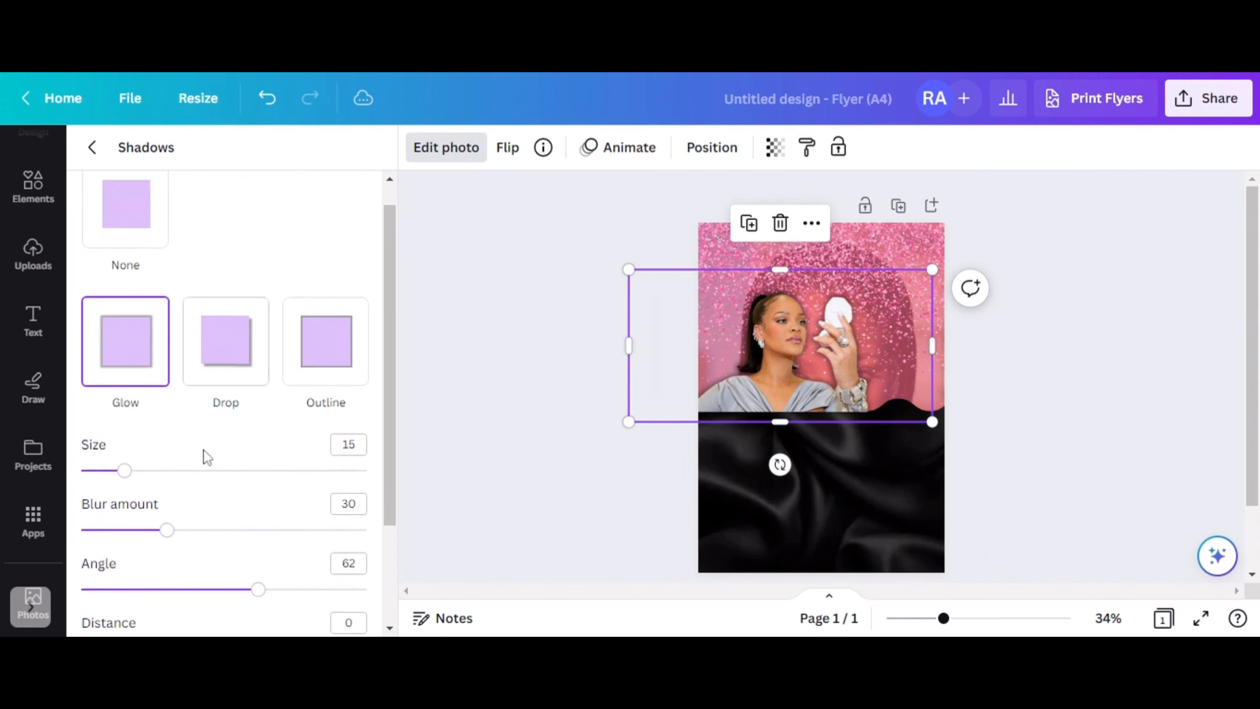
pyautogui.scroll(-2, 267, 494)
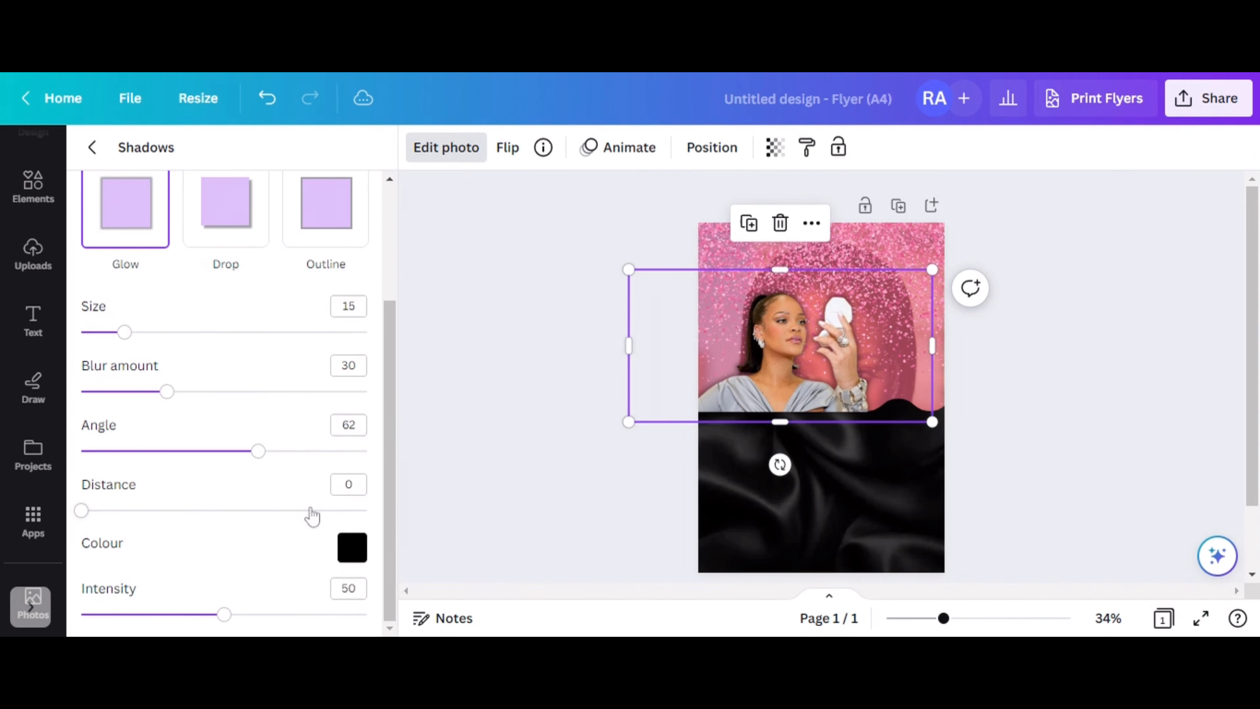
pyautogui.click(352, 547)
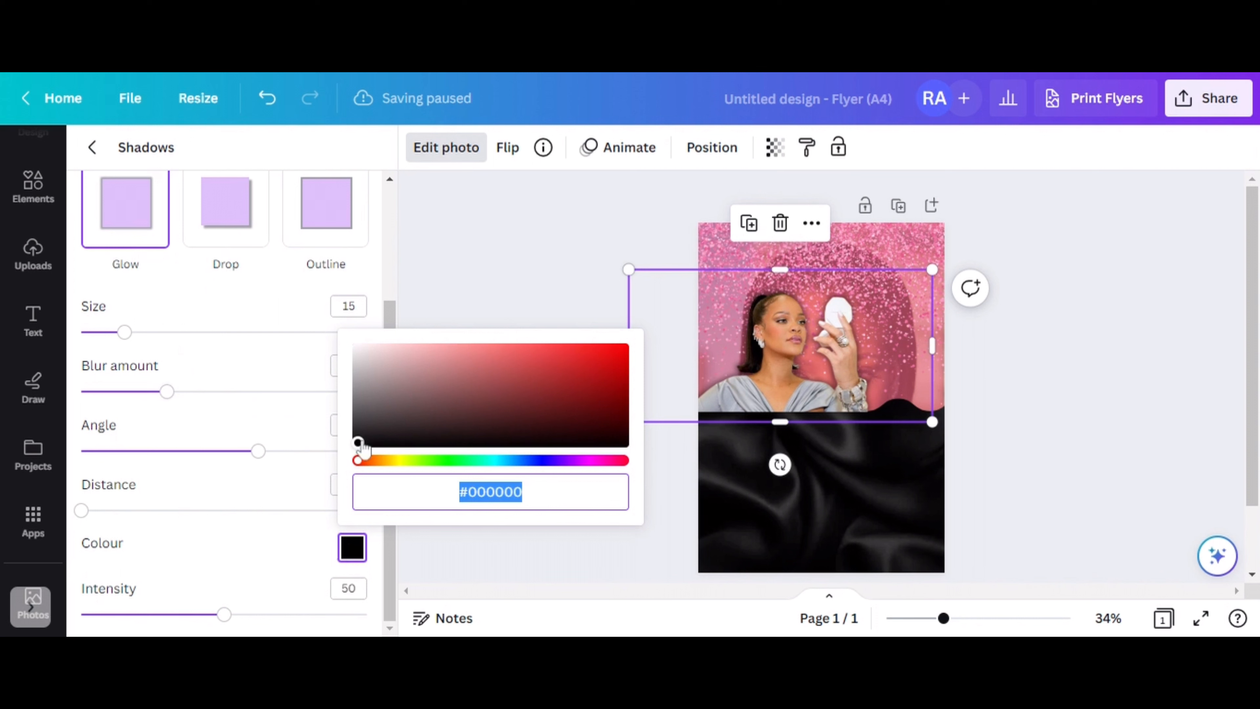
pyautogui.moveTo(361, 444); pyautogui.dragTo(538, 371)
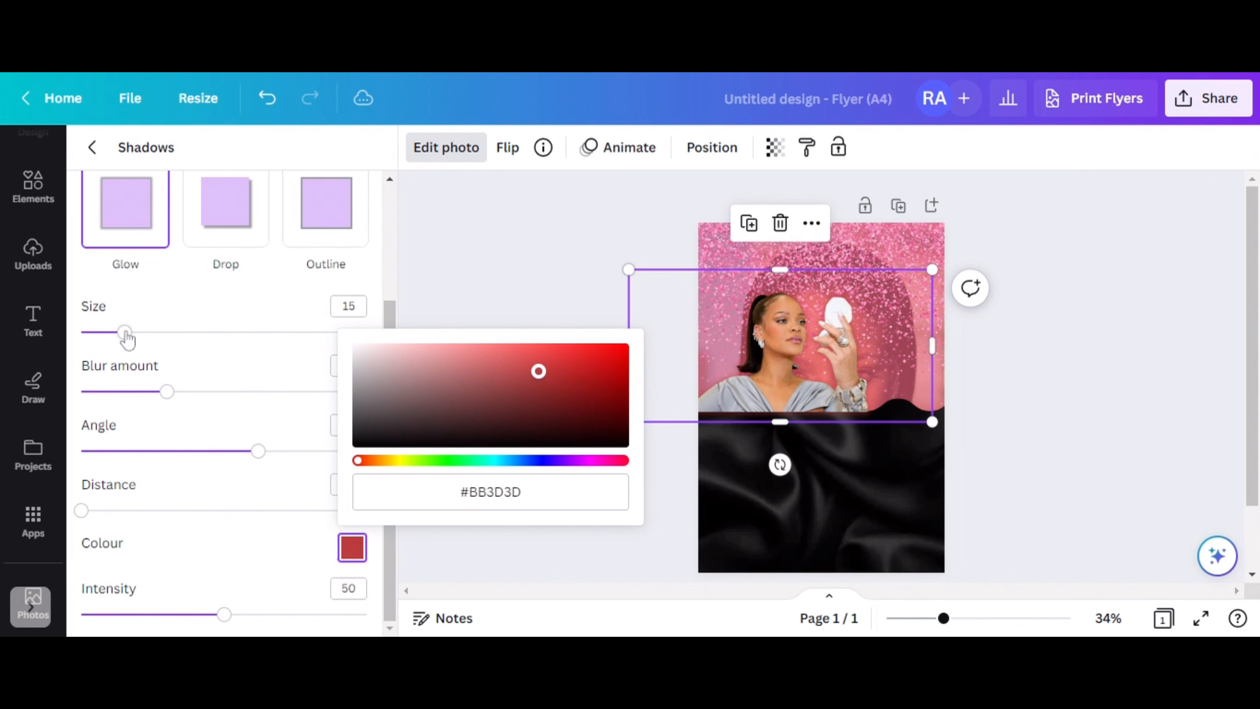
pyautogui.moveTo(125, 333); pyautogui.dragTo(198, 332)
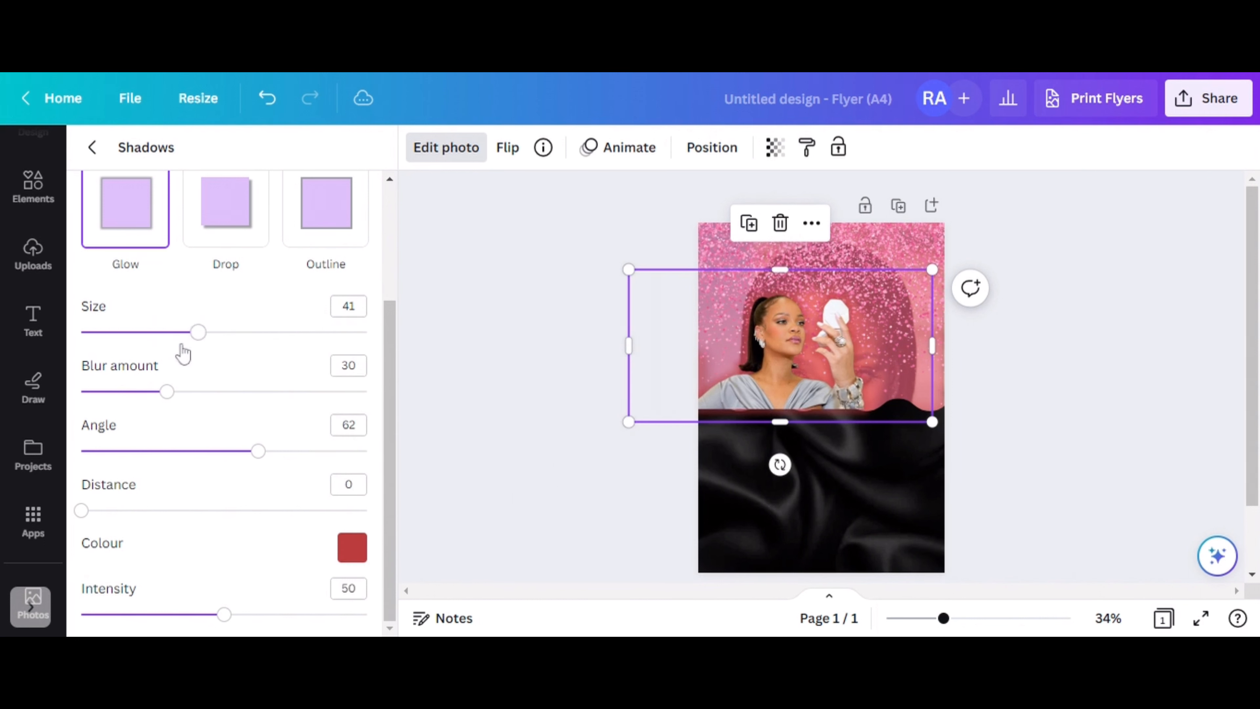
pyautogui.moveTo(171, 396); pyautogui.dragTo(207, 392)
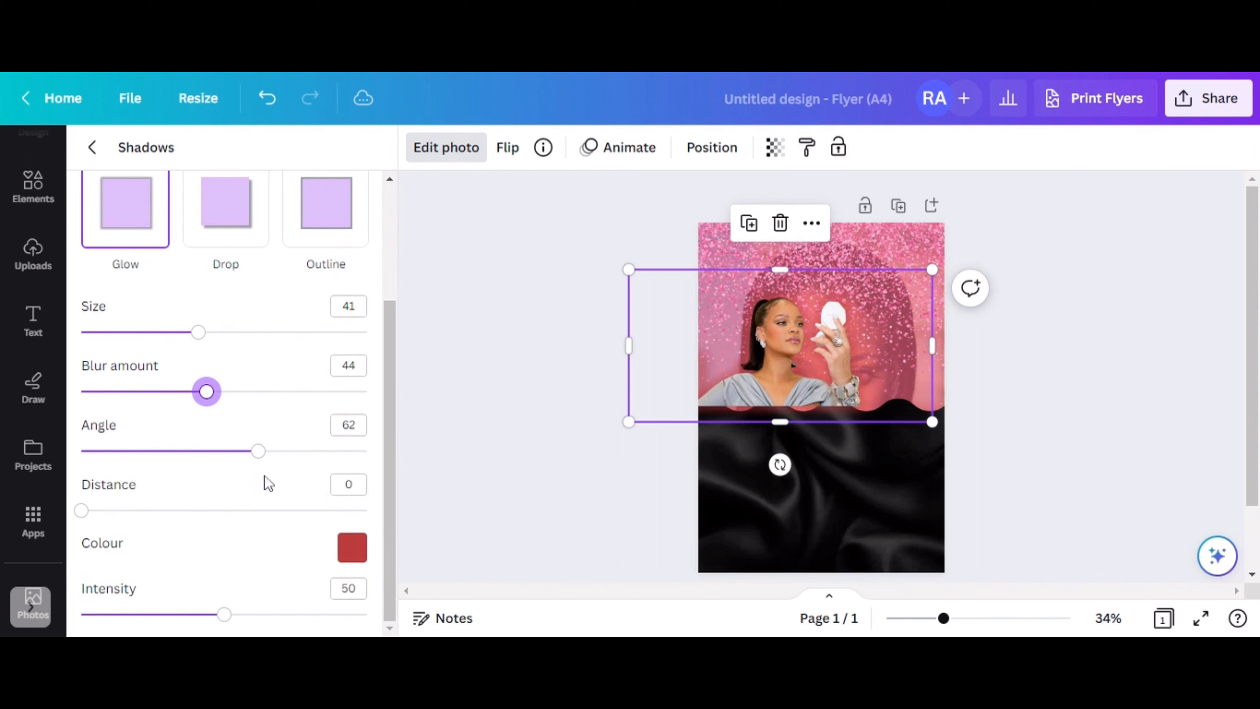
pyautogui.moveTo(255, 452); pyautogui.dragTo(270, 453)
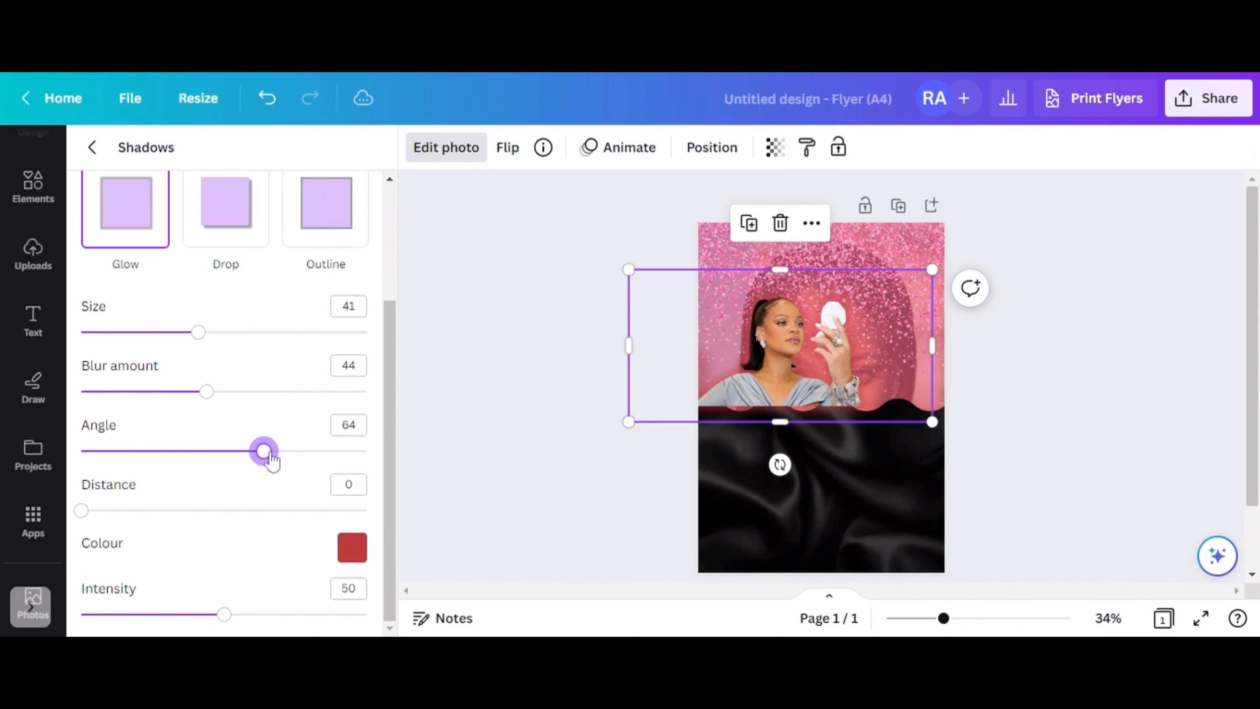
# - Enlarge and reposition the compact-holding cutout above the silk, and reduce its glow to size 21 and blur 17
pyautogui.moveTo(982, 470); pyautogui.dragTo(1017, 485)
pyautogui.moveTo(850, 395); pyautogui.dragTo(789, 365)
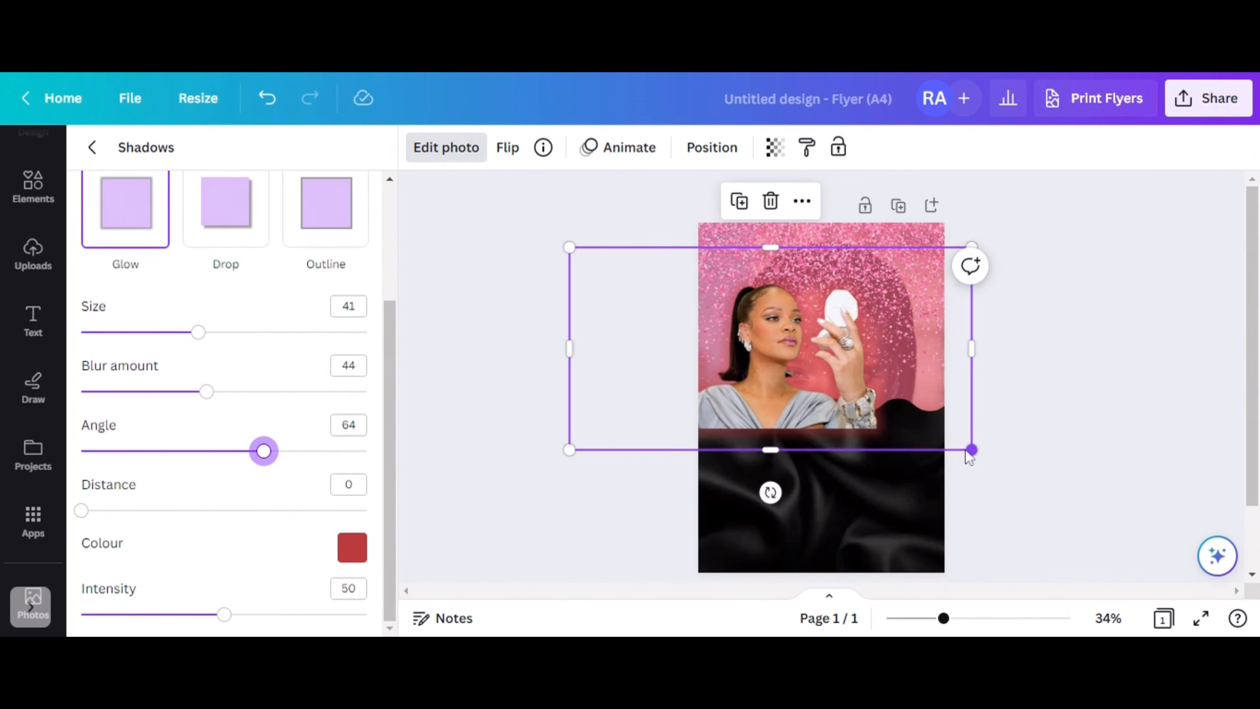
pyautogui.moveTo(206, 391); pyautogui.dragTo(129, 393)
pyautogui.moveTo(198, 332); pyautogui.dragTo(141, 332)
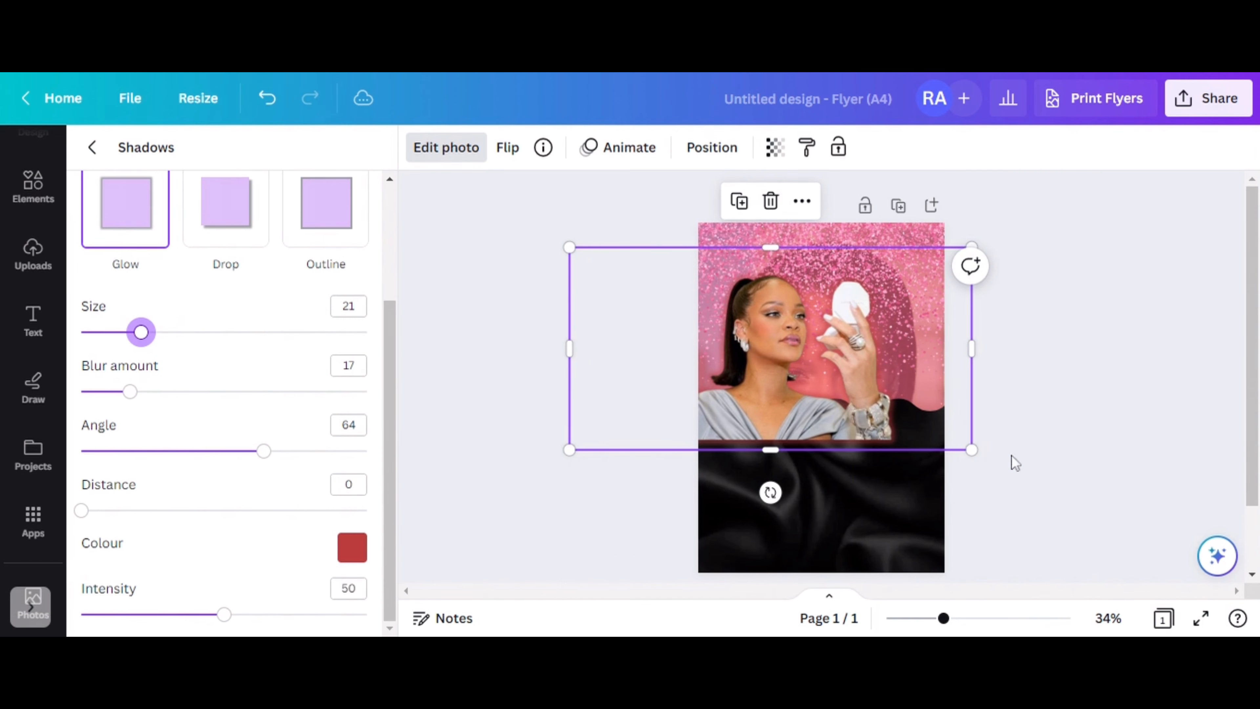
pyautogui.moveTo(971, 449); pyautogui.dragTo(915, 428)
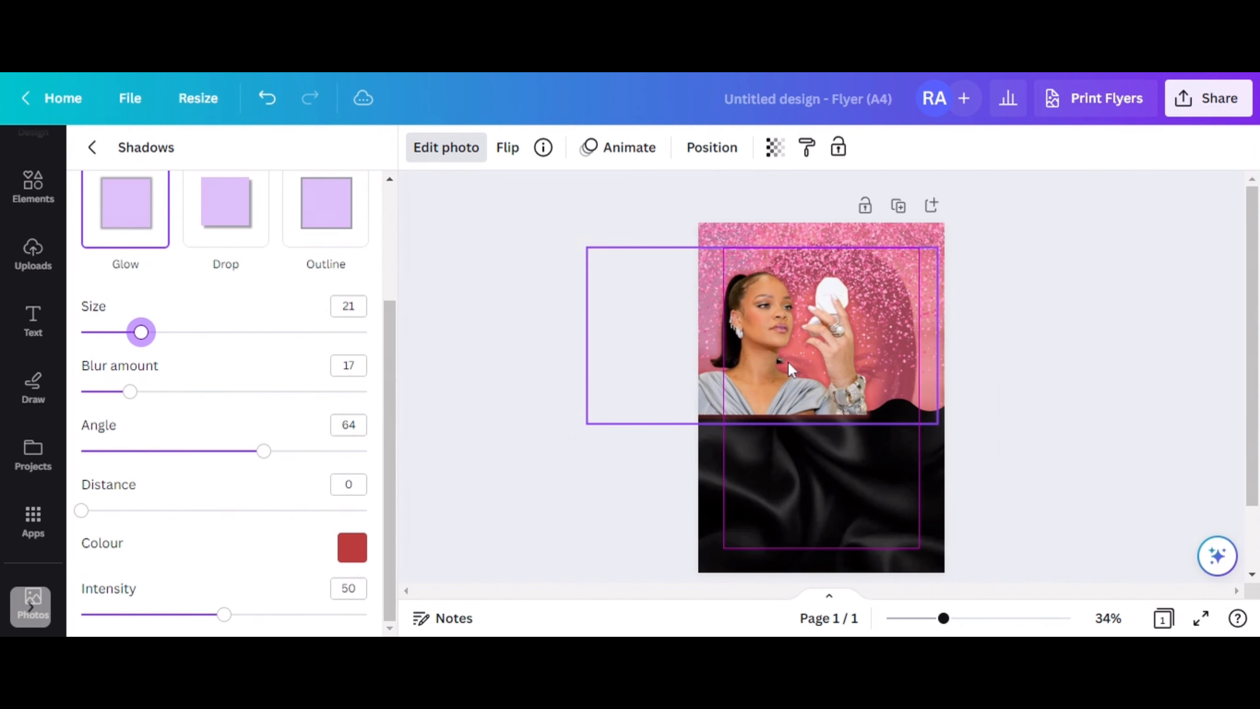
pyautogui.click(1057, 388)
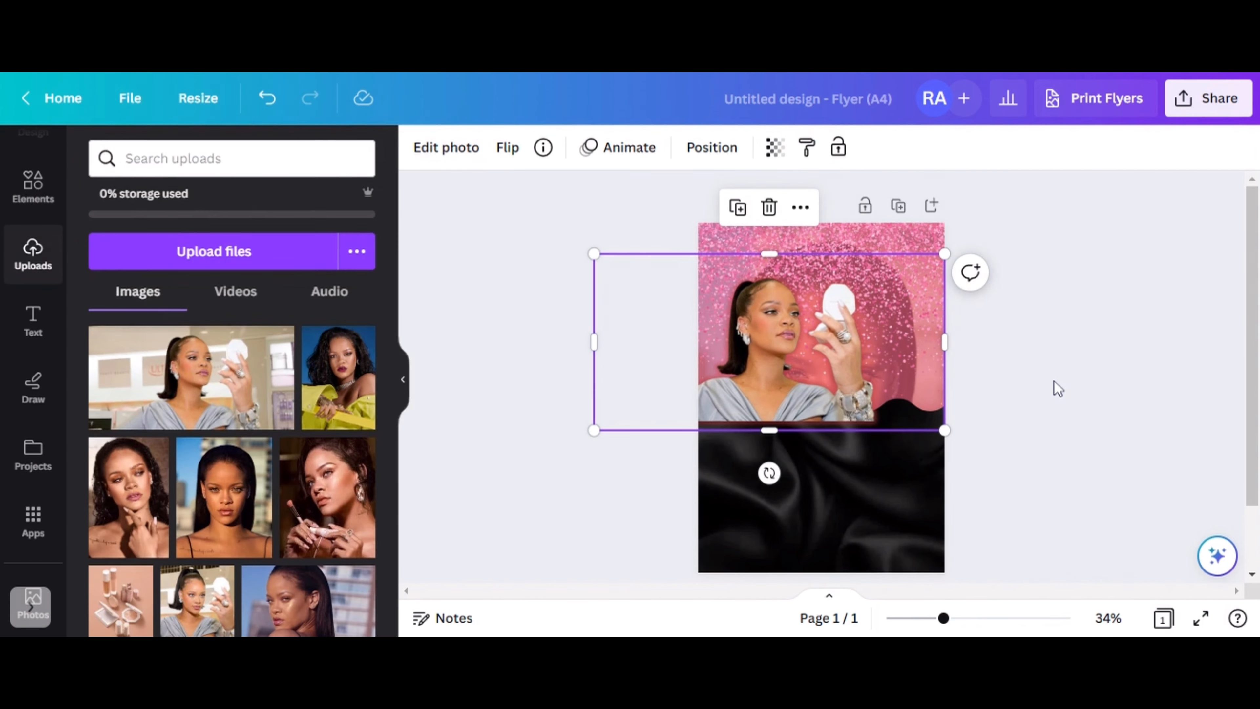
# - Send the compact-holding cutout behind the wavy silk frame and deselect it
pyautogui.click(800, 350)
pyautogui.hotkey('ctrl', '[')
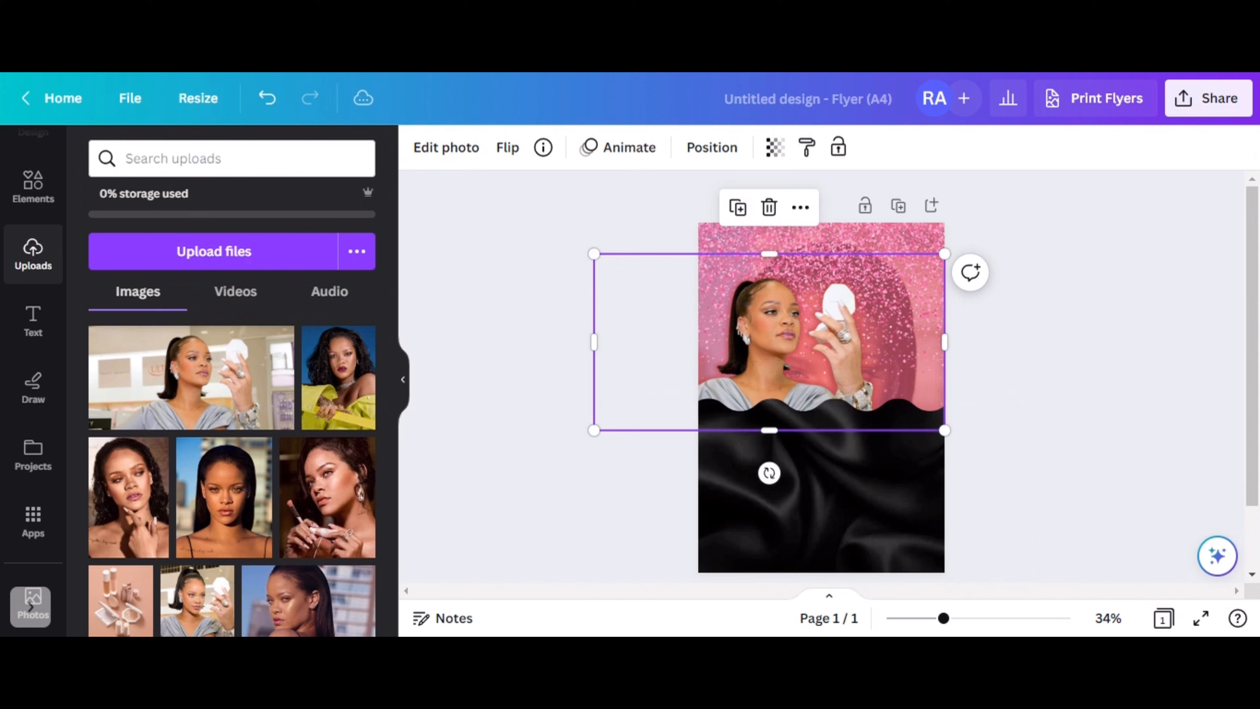
pyautogui.click(1076, 336)
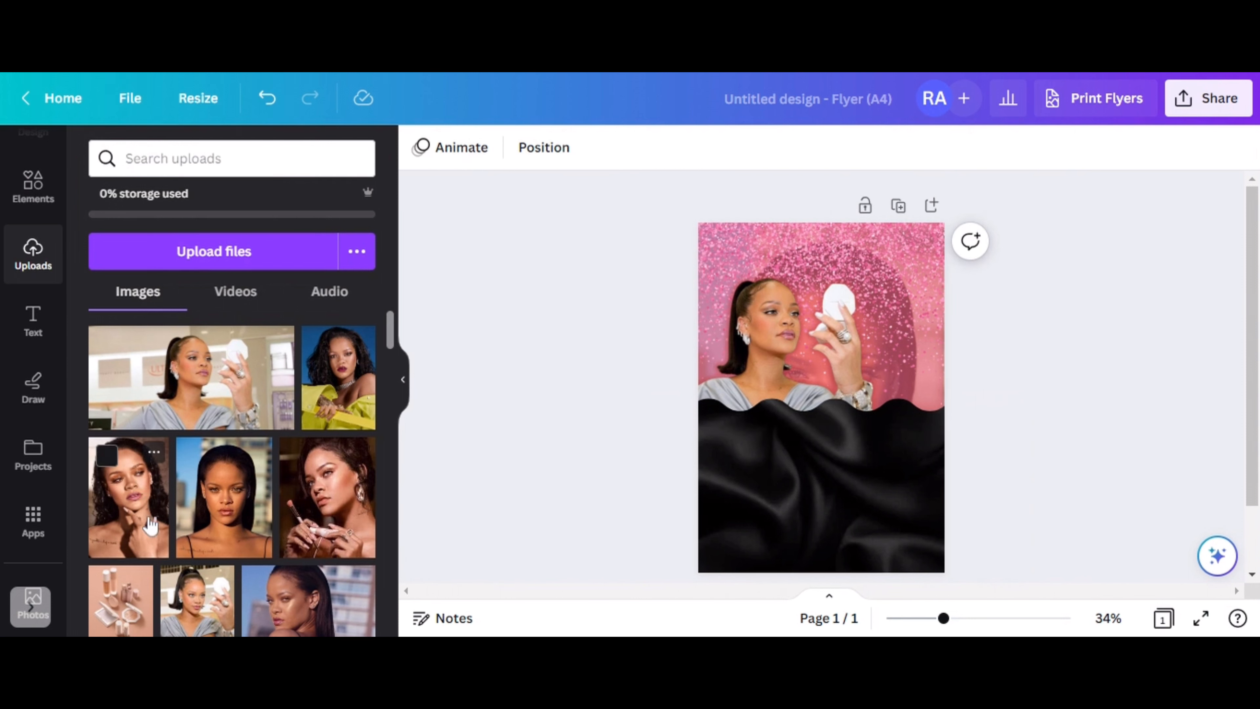
# - Add the uploaded portrait with the hand at the chin, remove its background and place it beside the first cutout with a Glow shadow
pyautogui.click(136, 528)
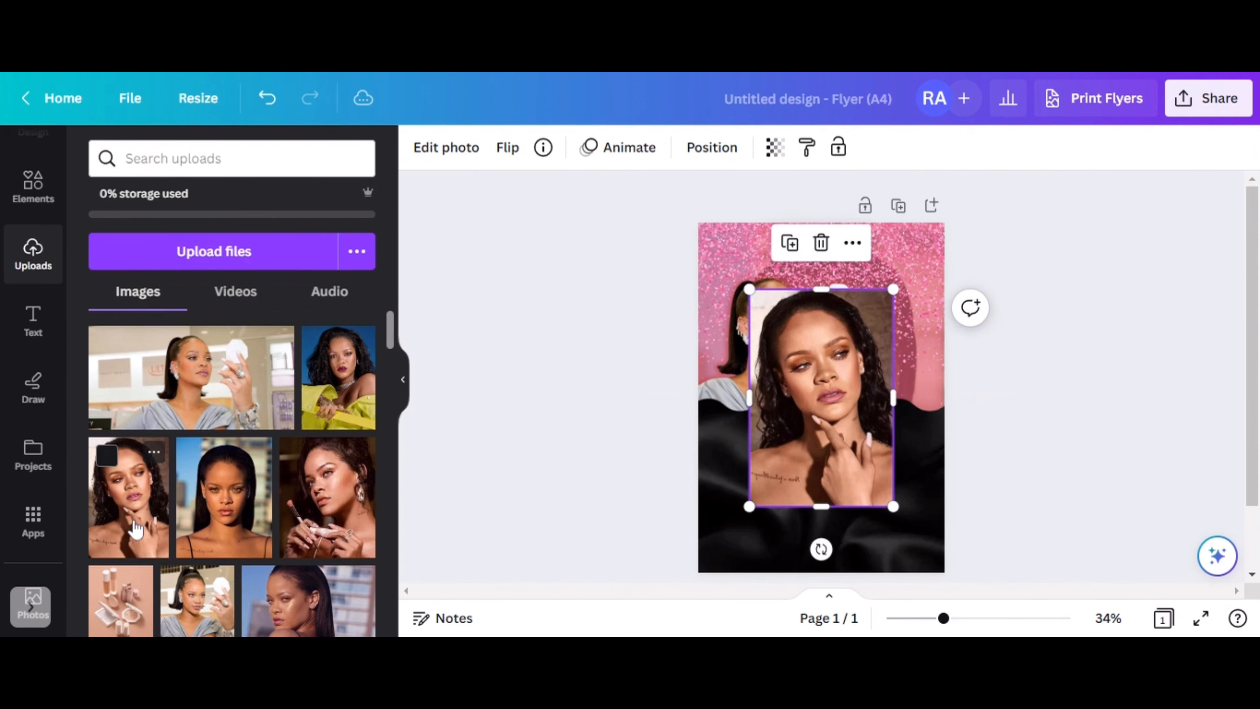
pyautogui.click(508, 158)
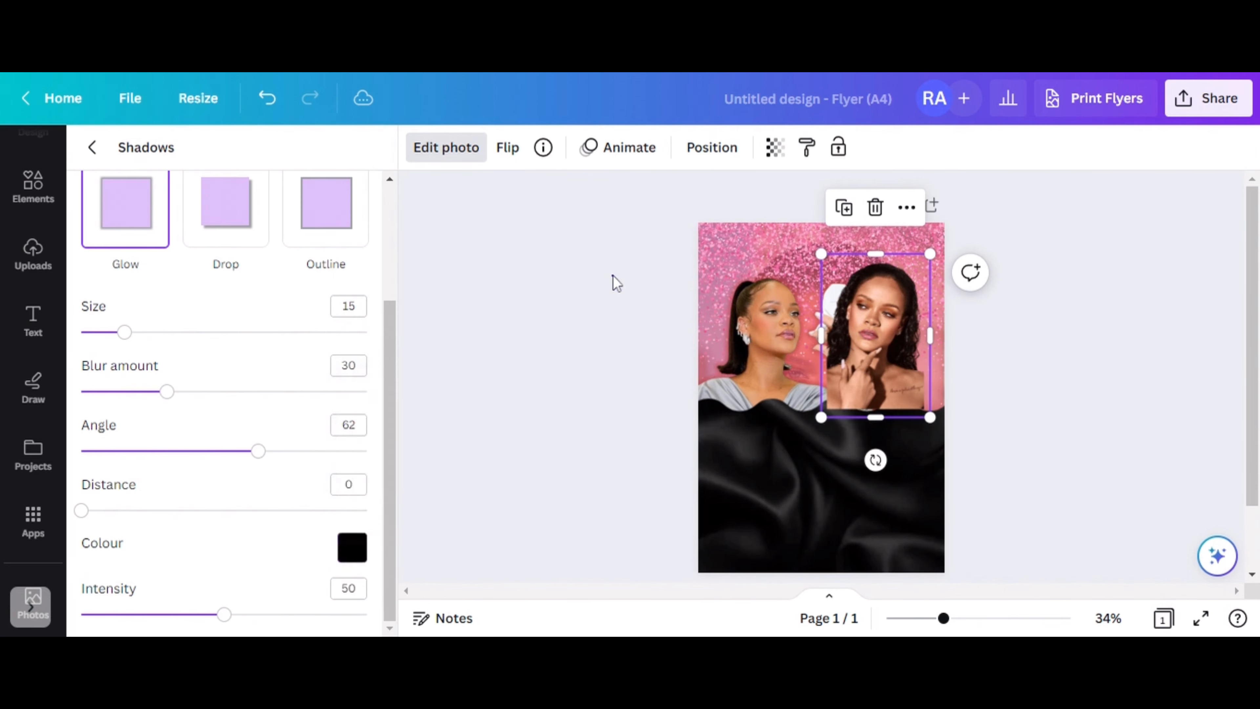
# - Copy the compact-holding cutout's style onto the hand-at-chin portrait and open that portrait's photo editing options
pyautogui.click(744, 342)
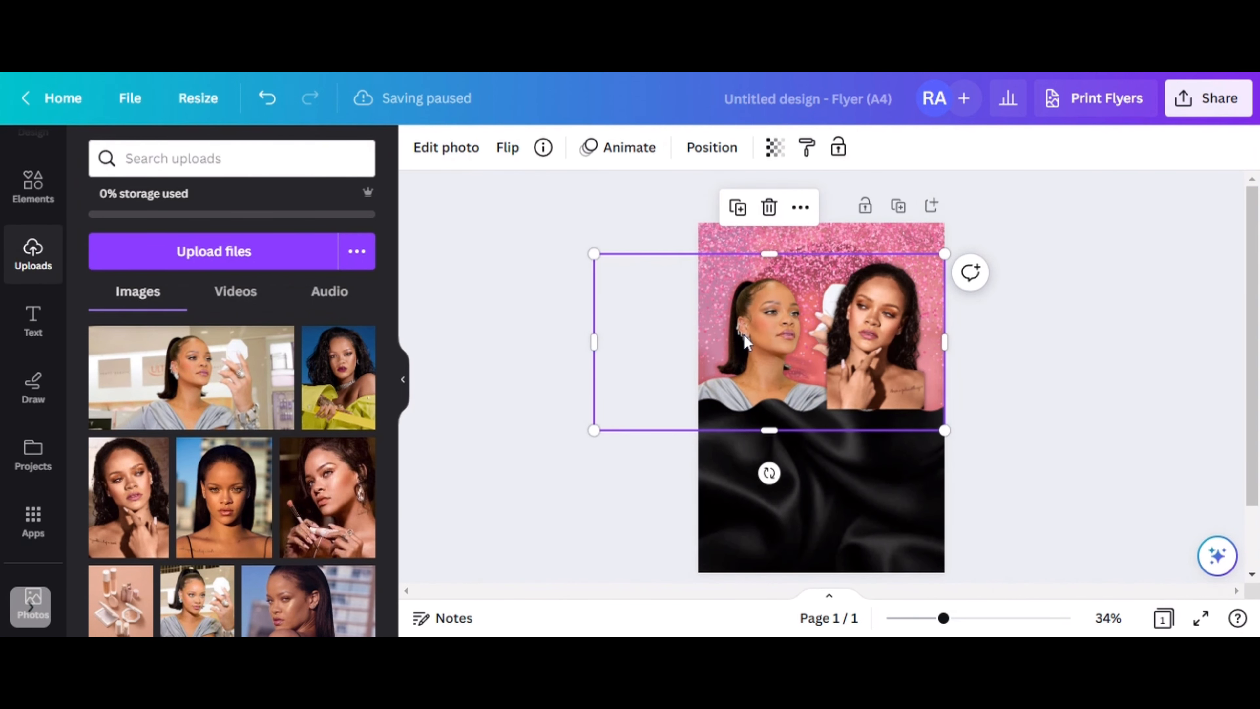
pyautogui.click(807, 149)
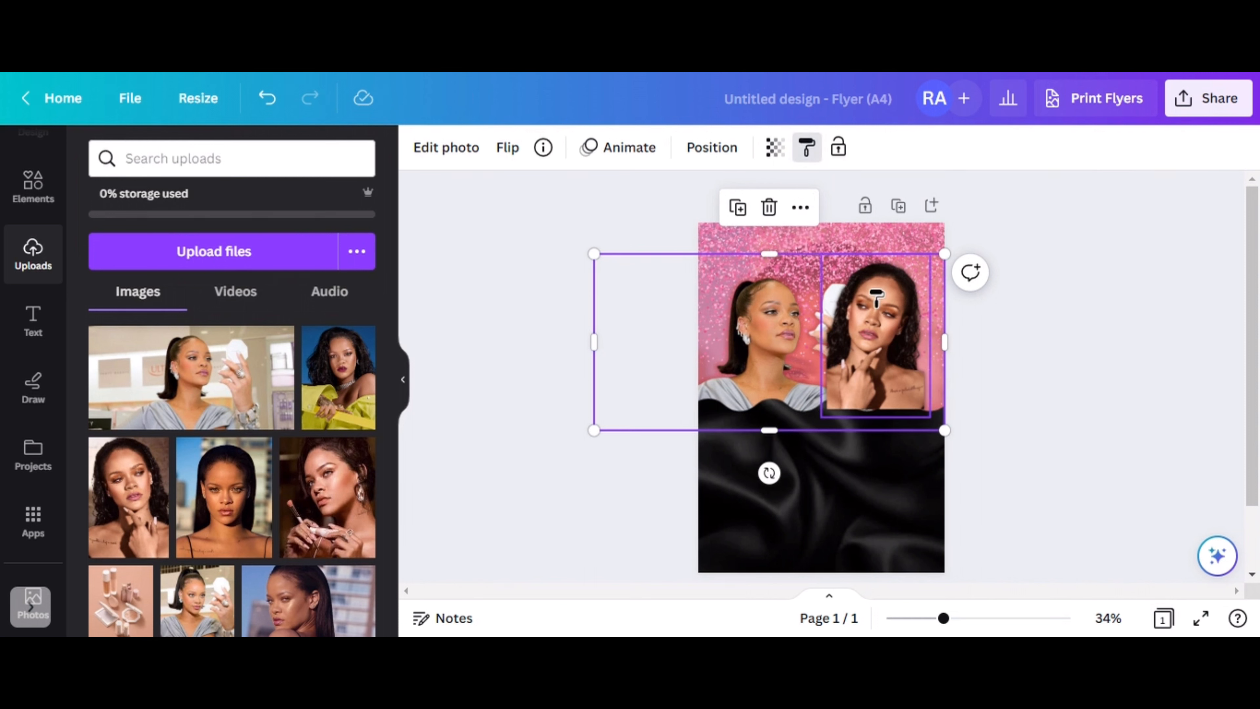
pyautogui.click(899, 340)
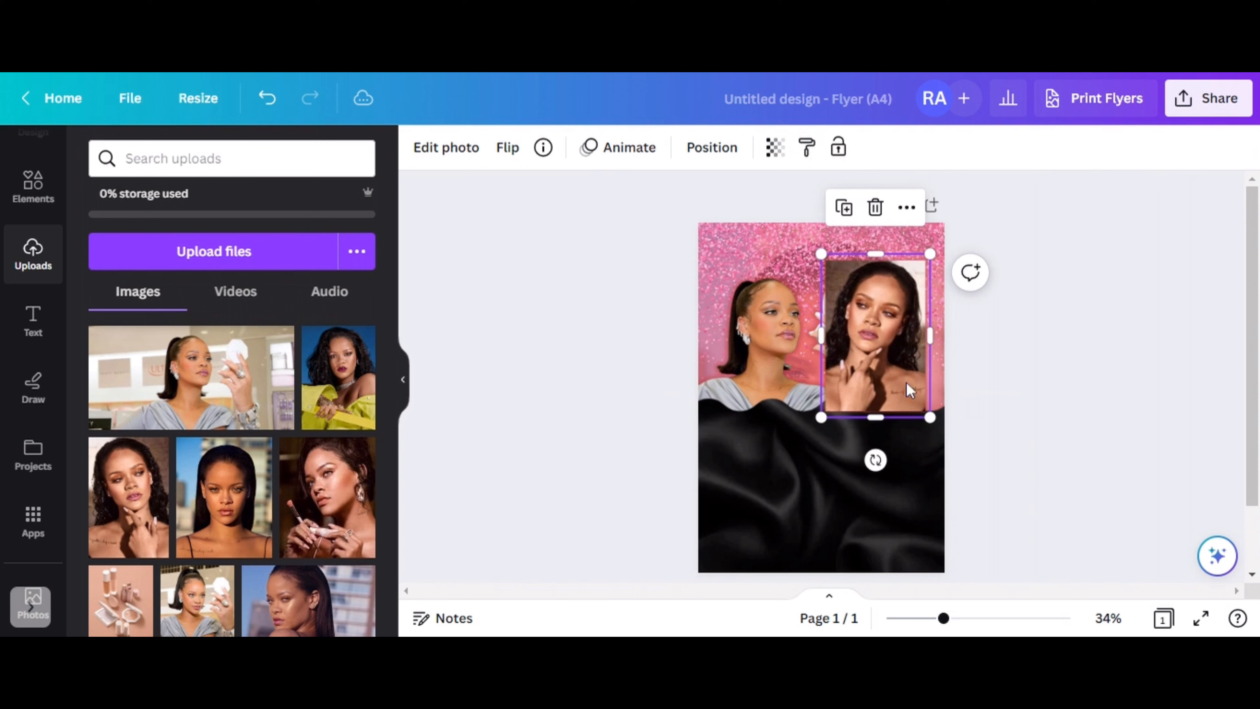
pyautogui.click(446, 149)
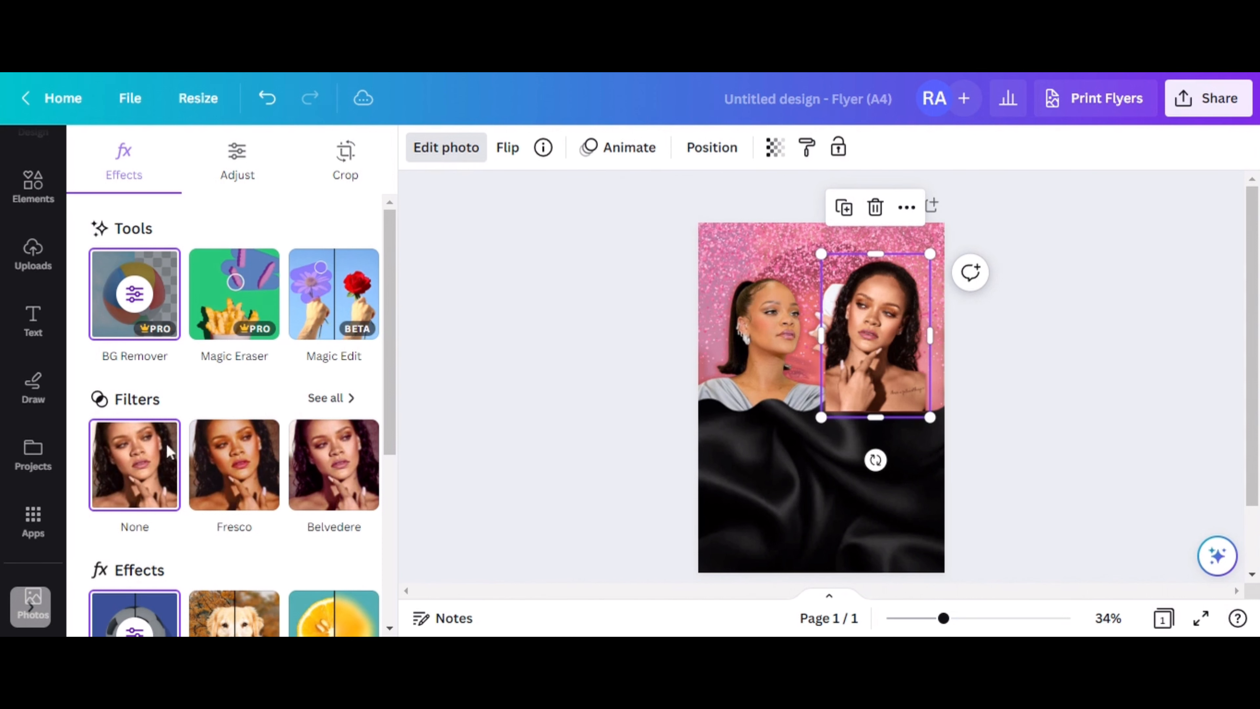
# - Enlarge the hand-at-chin portrait slightly and align it with the page's right edge beside the first cutout
pyautogui.moveTo(821, 417); pyautogui.dragTo(758, 511)
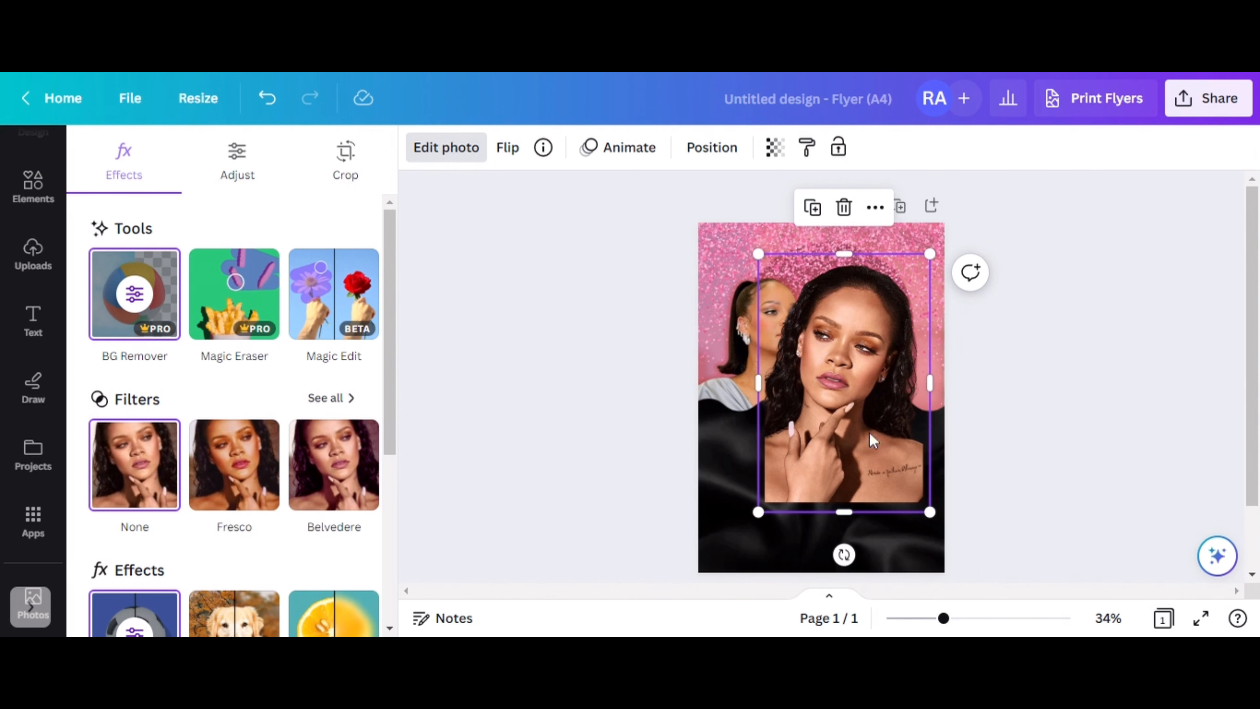
pyautogui.moveTo(921, 204); pyautogui.dragTo(900, 245)
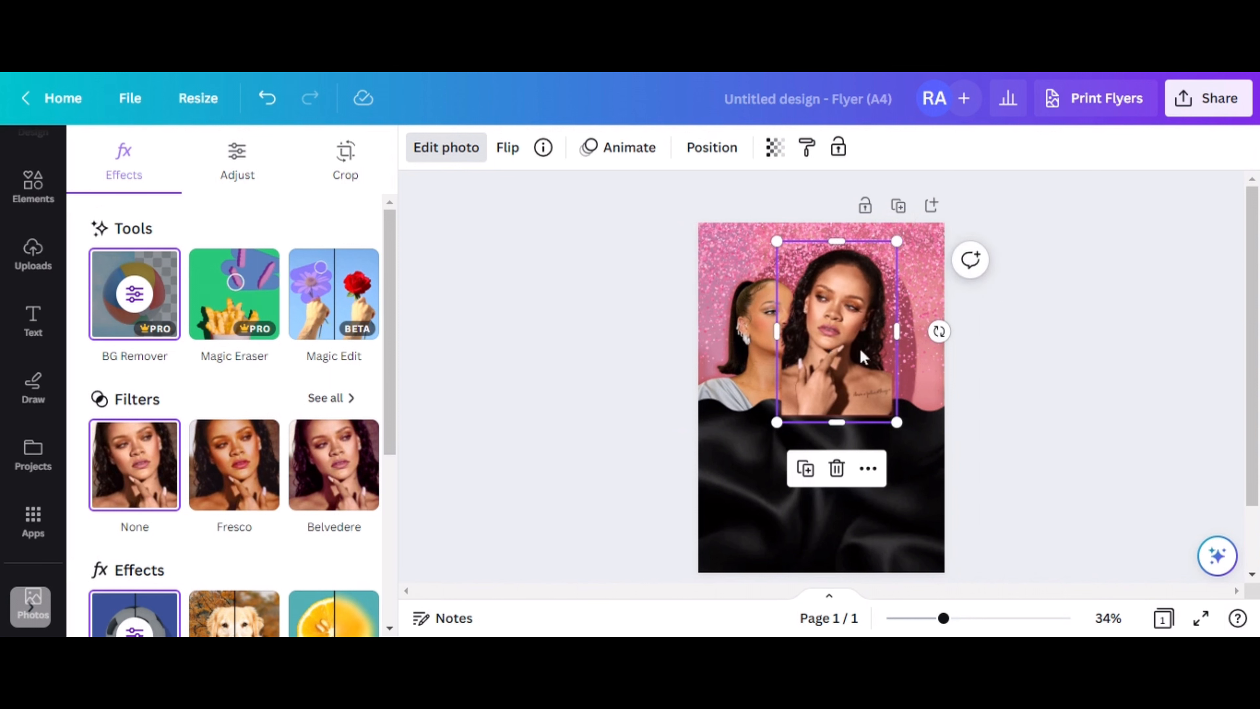
pyautogui.moveTo(861, 356); pyautogui.dragTo(879, 353)
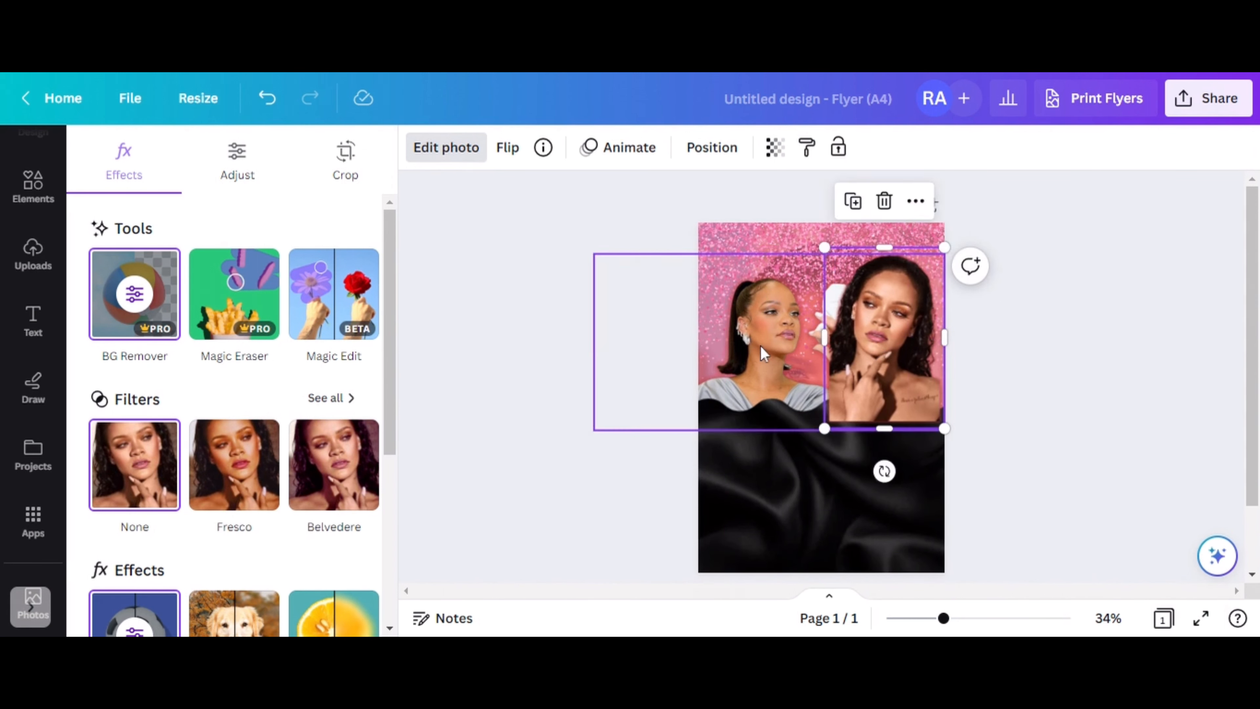
# - Shrink the compact-holding cutout slightly and shift it toward the page's upper left
pyautogui.click(762, 354)
pyautogui.moveTo(942, 252); pyautogui.dragTo(920, 254)
pyautogui.moveTo(779, 355); pyautogui.dragTo(777, 347)
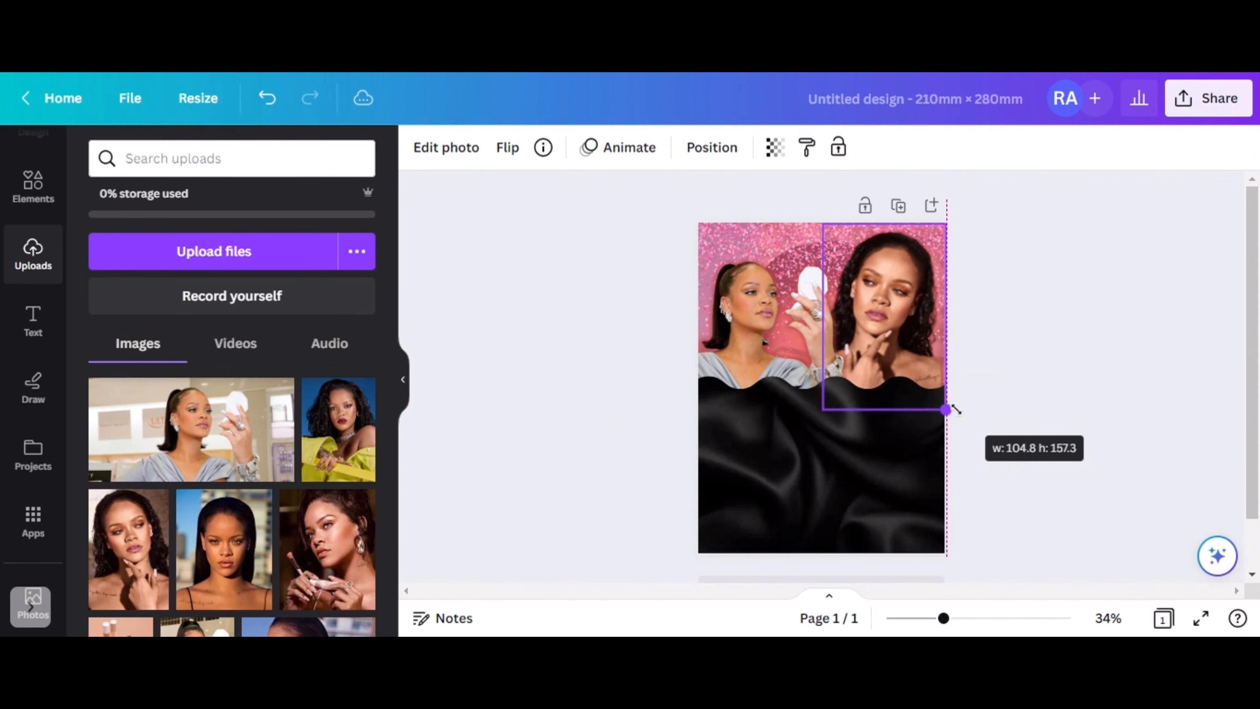
# - Enlarge the hand-at-chin portrait until its frame extends just past the page's right edge, and deselect it
pyautogui.moveTo(950, 410); pyautogui.dragTo(953, 418)
pyautogui.click(1064, 308)
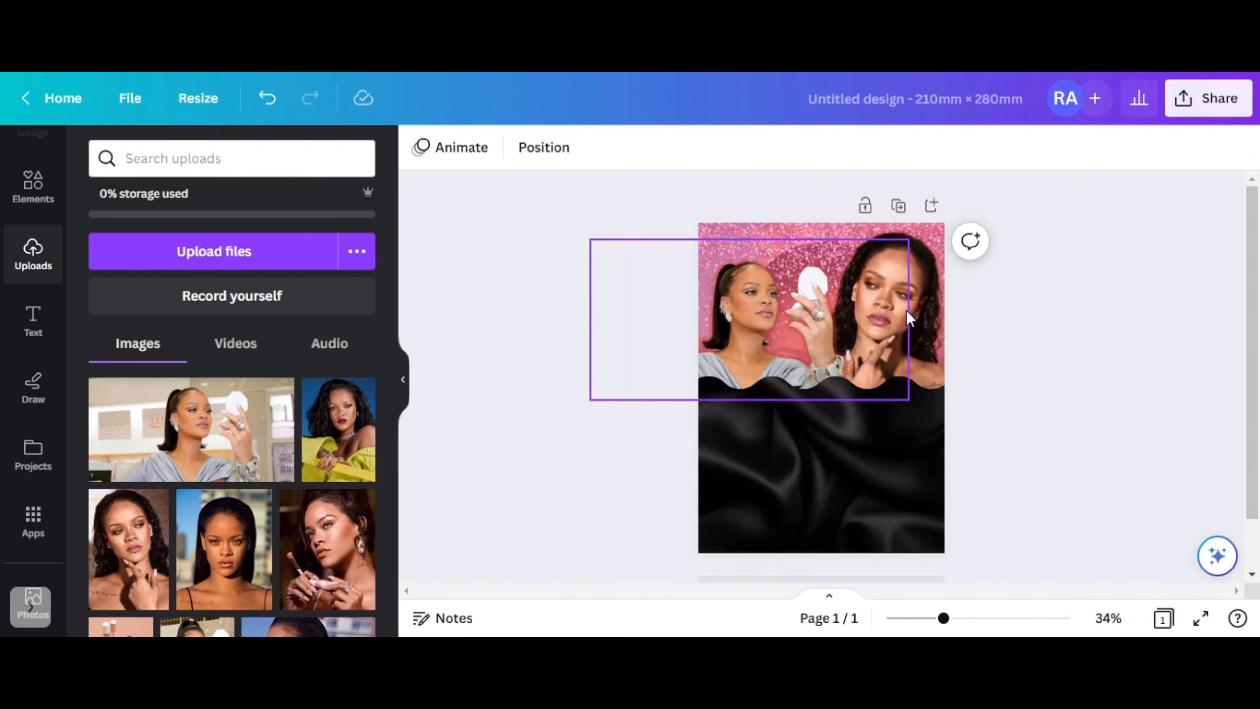
pyautogui.click(915, 274)
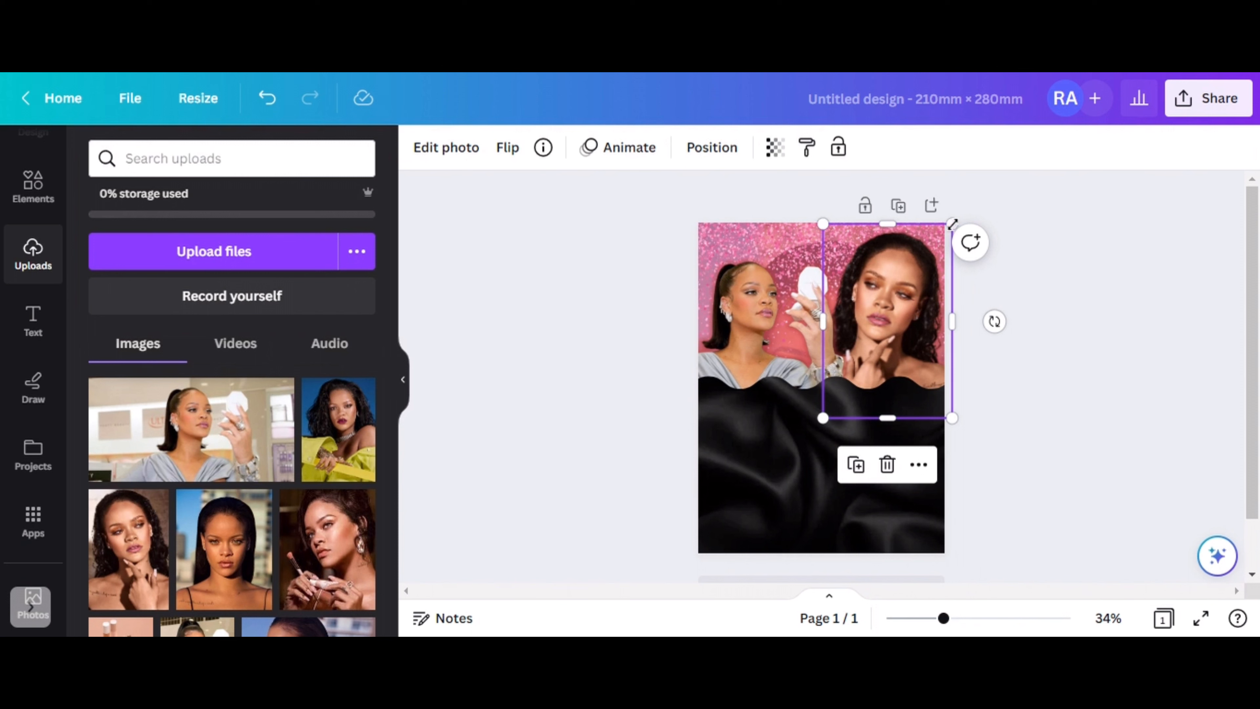
pyautogui.click(1110, 314)
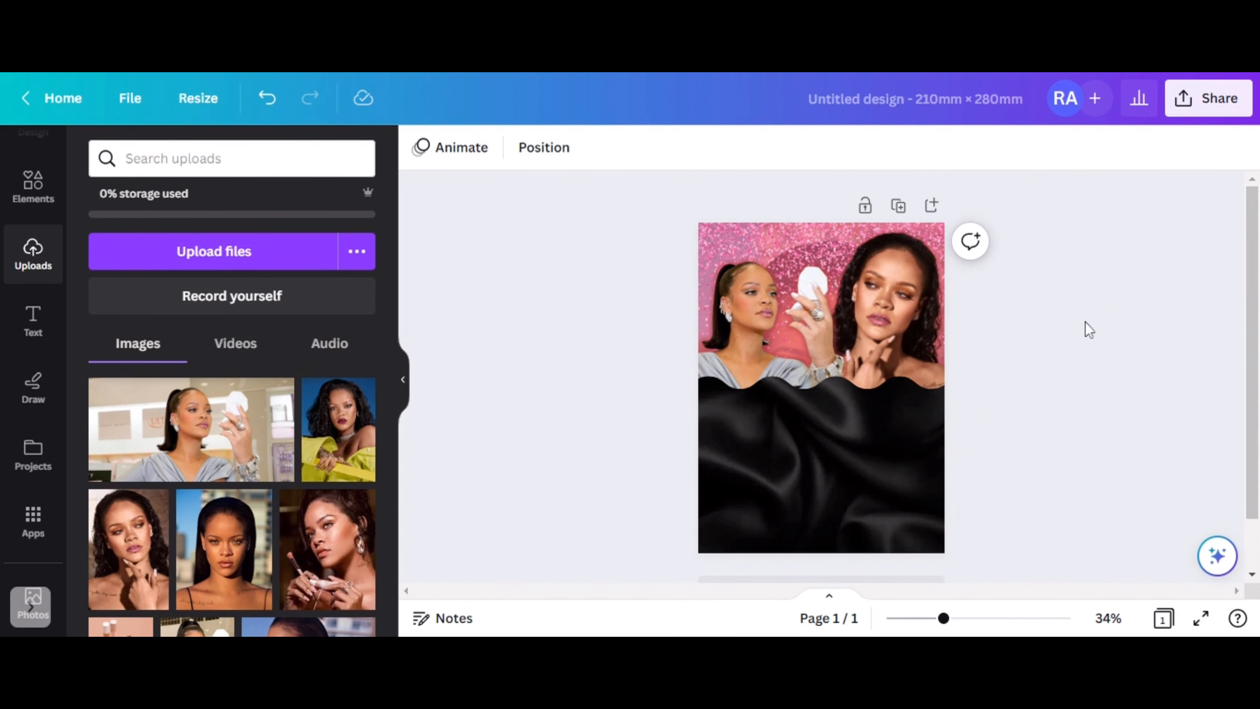
# - Duplicate the pink glitter overlay at the top of the page and send the copy behind both cutouts
pyautogui.click(795, 230)
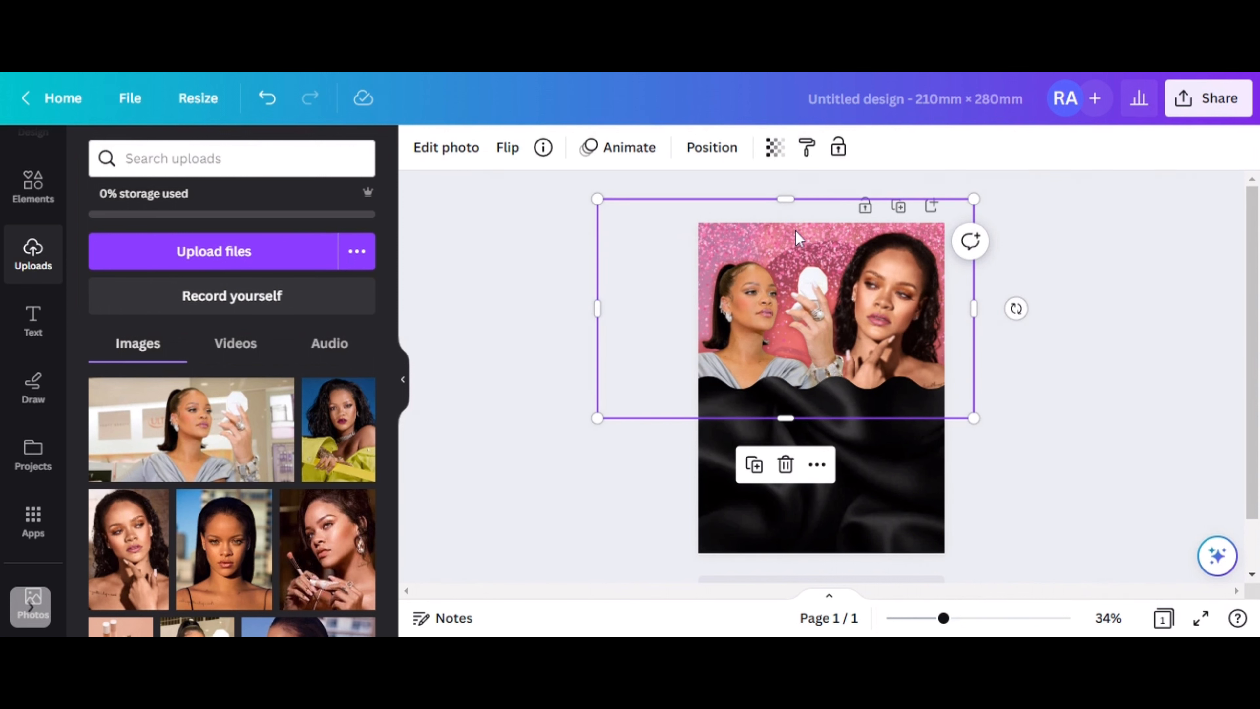
pyautogui.hotkey('ctrl', 'd')
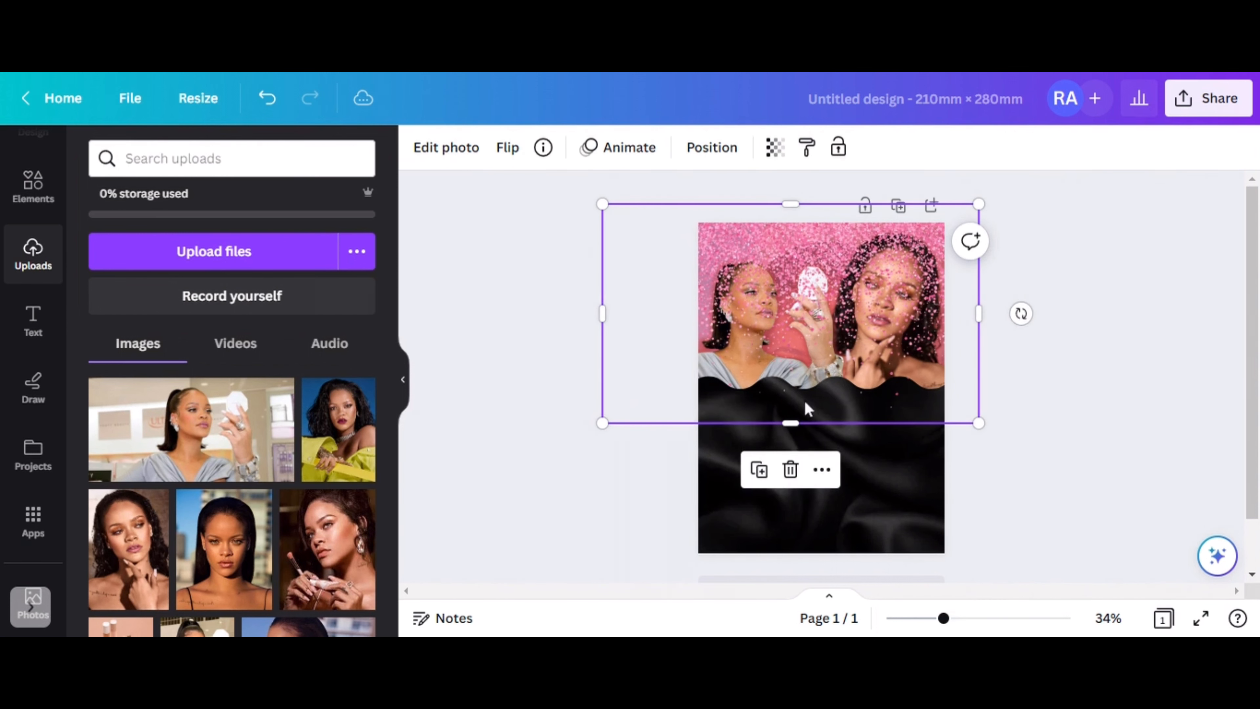
pyautogui.moveTo(1020, 313); pyautogui.dragTo(779, 351)
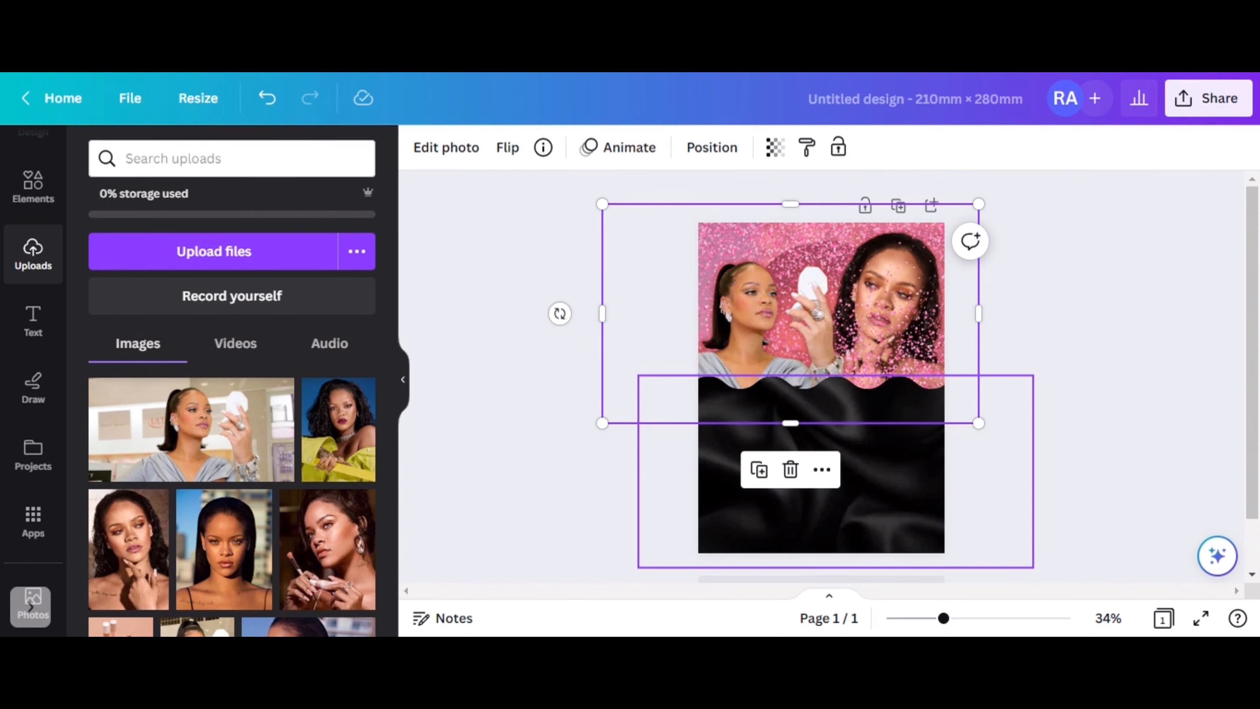
pyautogui.click(1150, 342)
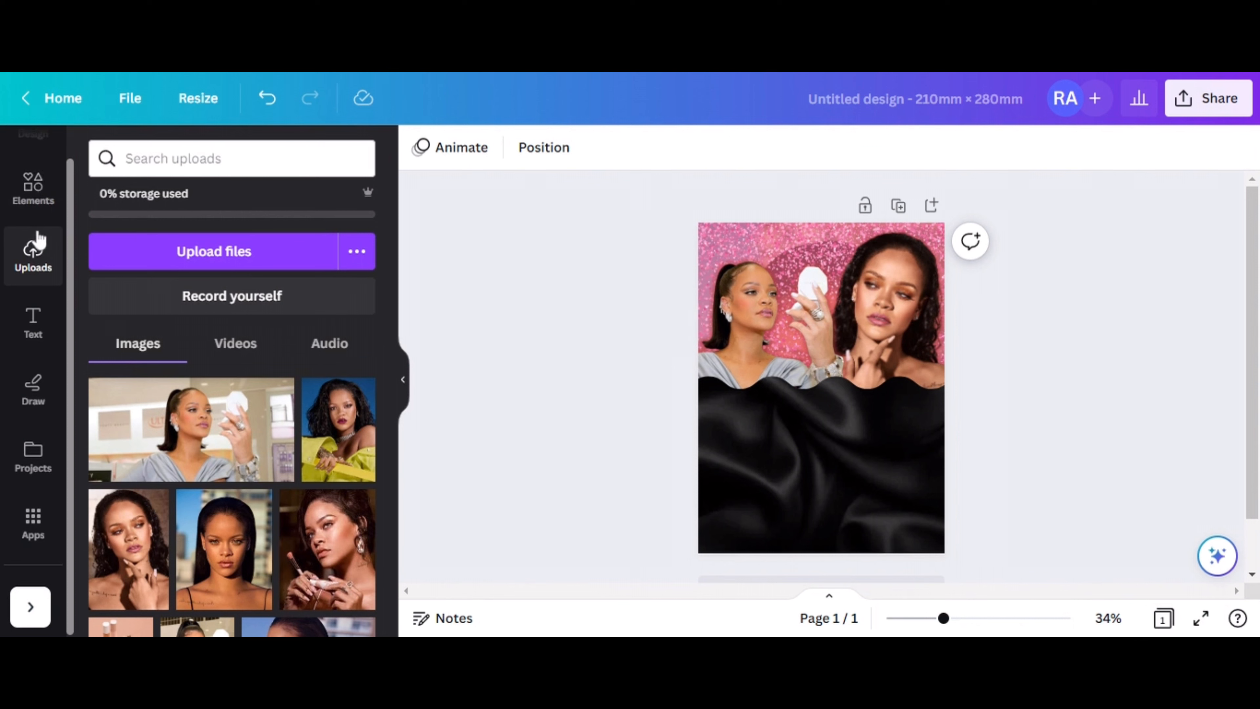
# - Search the elements for "glitter background" and add the square pink glitter graphic to the page
pyautogui.scroll(1, 40, 241)
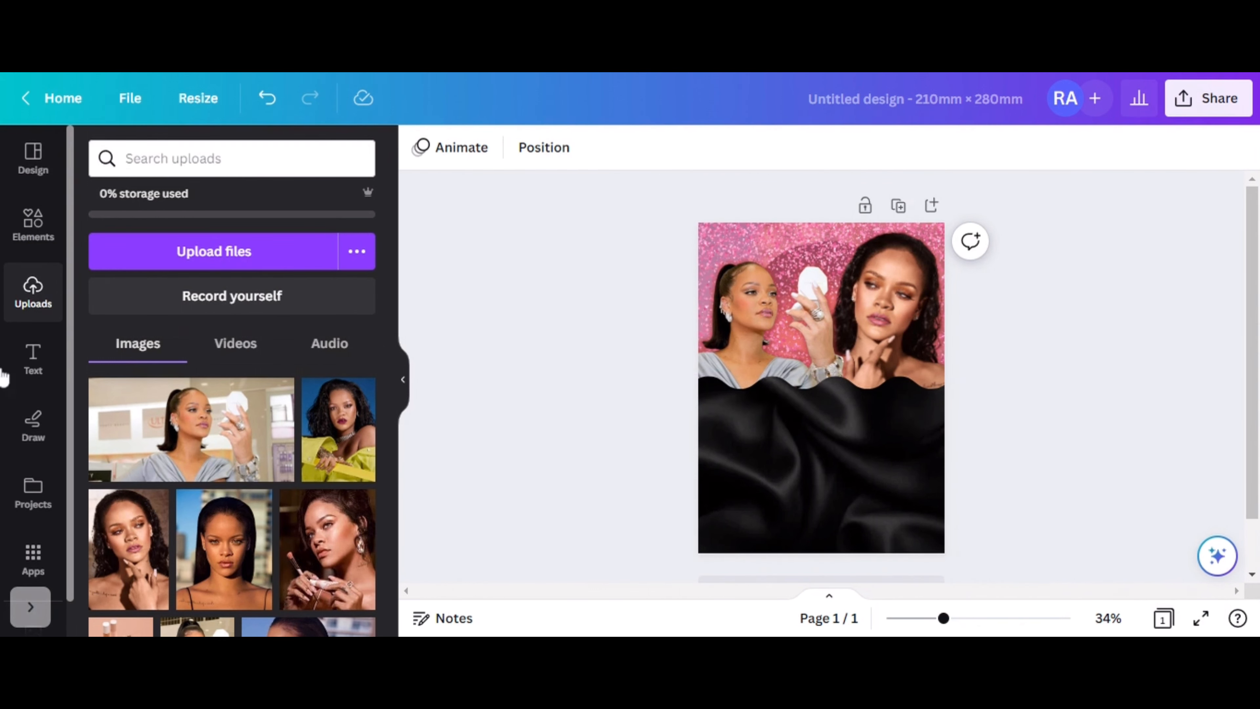
pyautogui.click(33, 226)
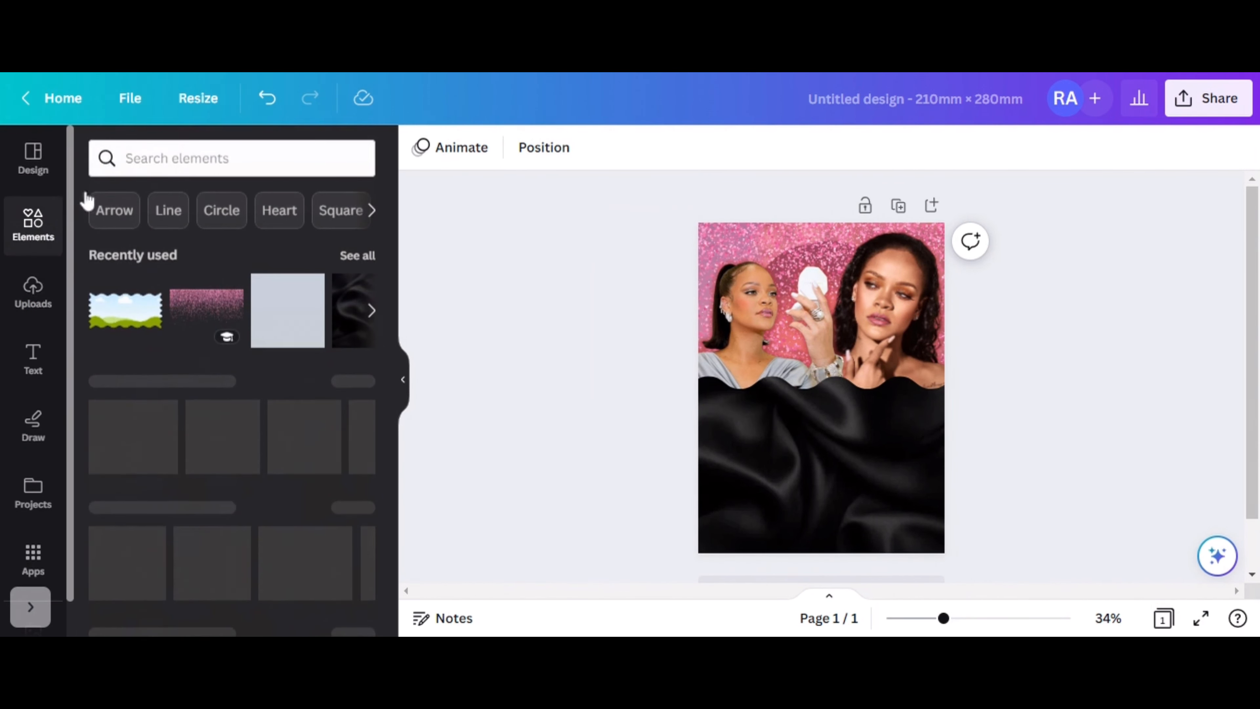
pyautogui.click(240, 164)
pyautogui.write('gl')
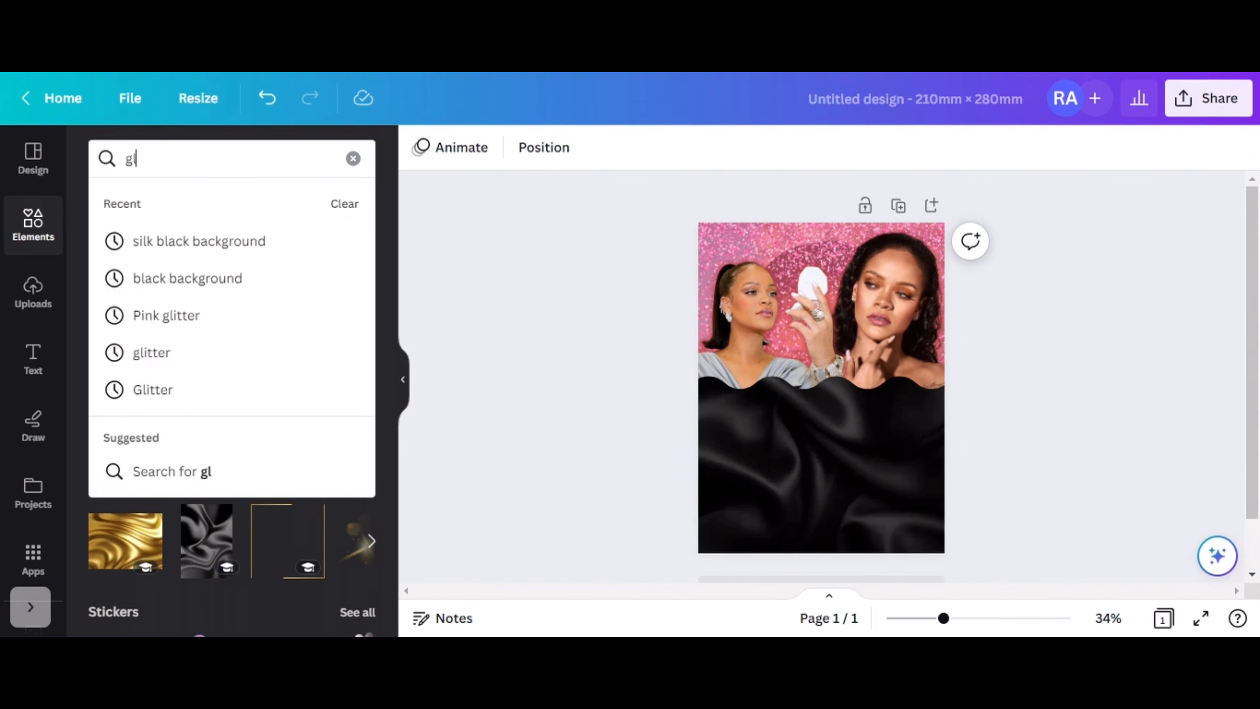
pyautogui.write('itter backg')
pyautogui.press('BackSpace')
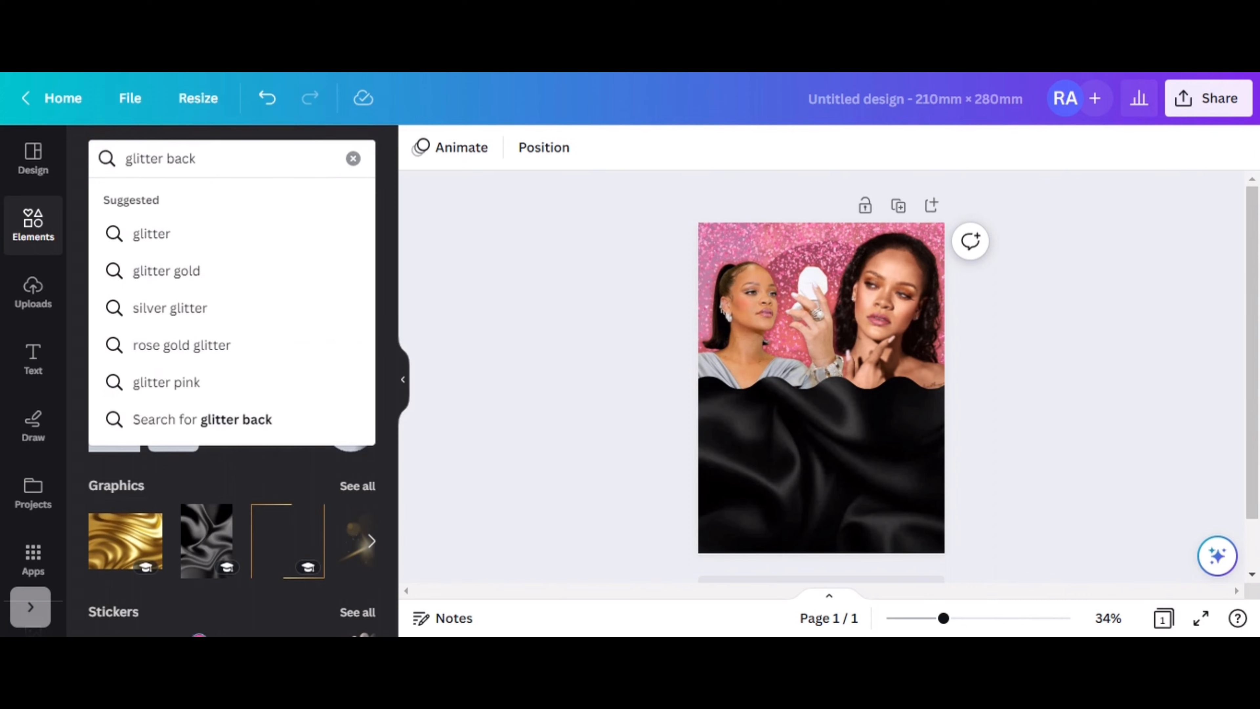
pyautogui.write('ground')
pyautogui.press('Return')
pyautogui.click(226, 531)
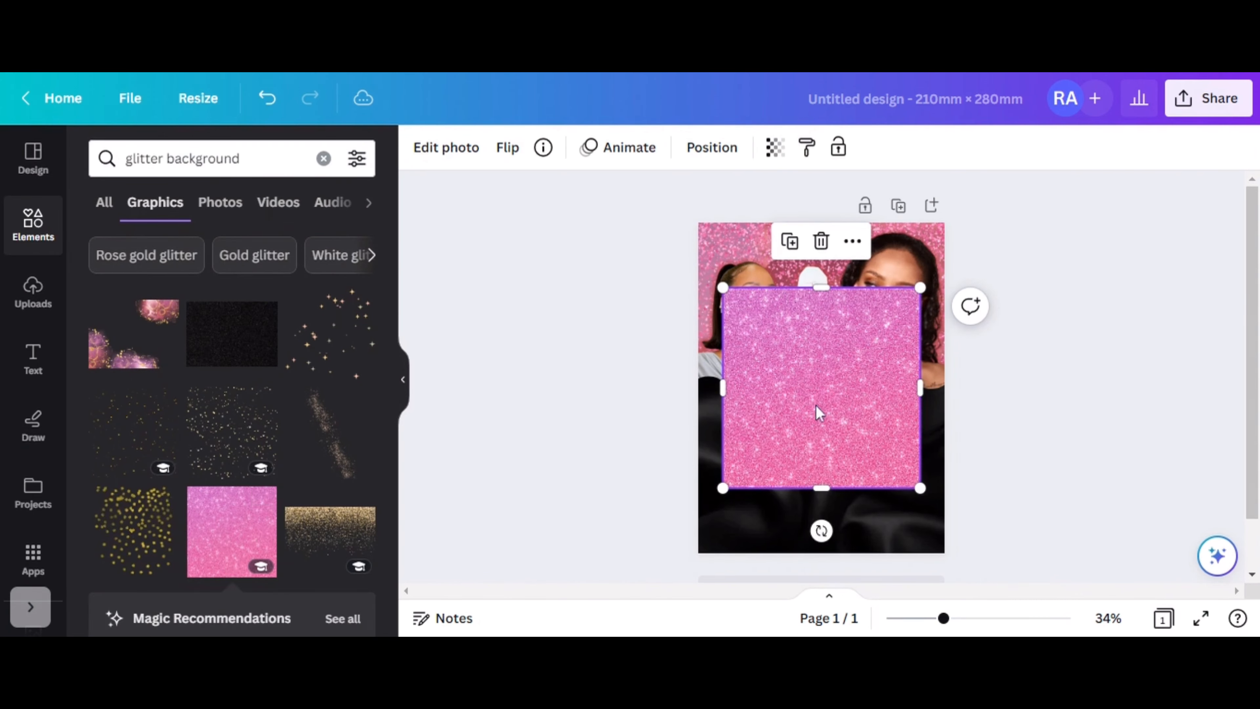
# - Enlarge the square glitter graphic to span the page's upper part behind the cutouts and set its transparency to 34
pyautogui.moveTo(818, 412); pyautogui.dragTo(783, 324)
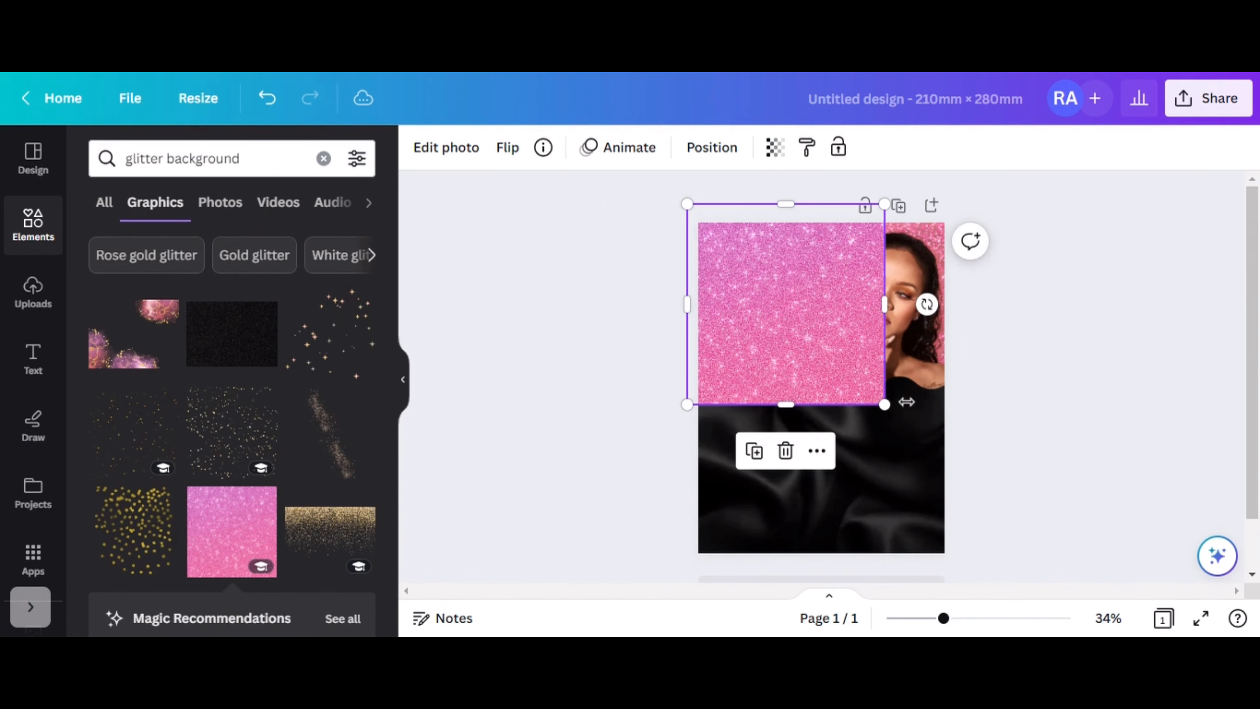
pyautogui.moveTo(886, 403); pyautogui.dragTo(960, 453)
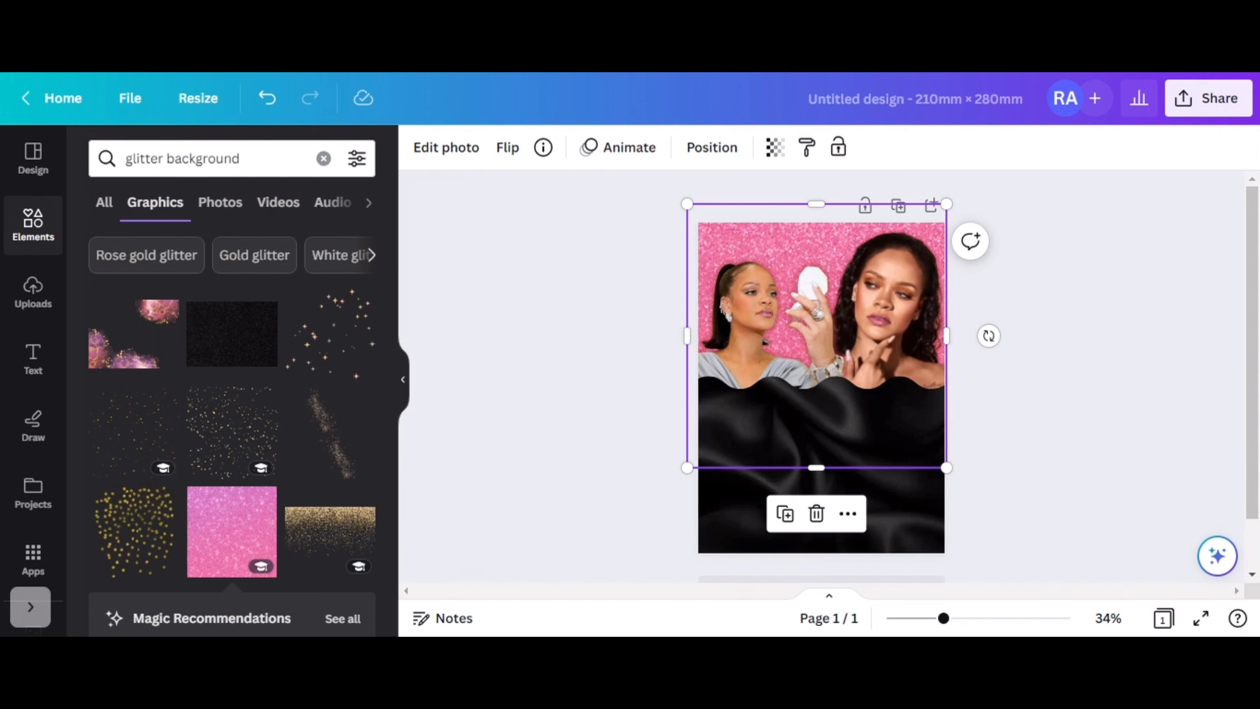
pyautogui.click(781, 161)
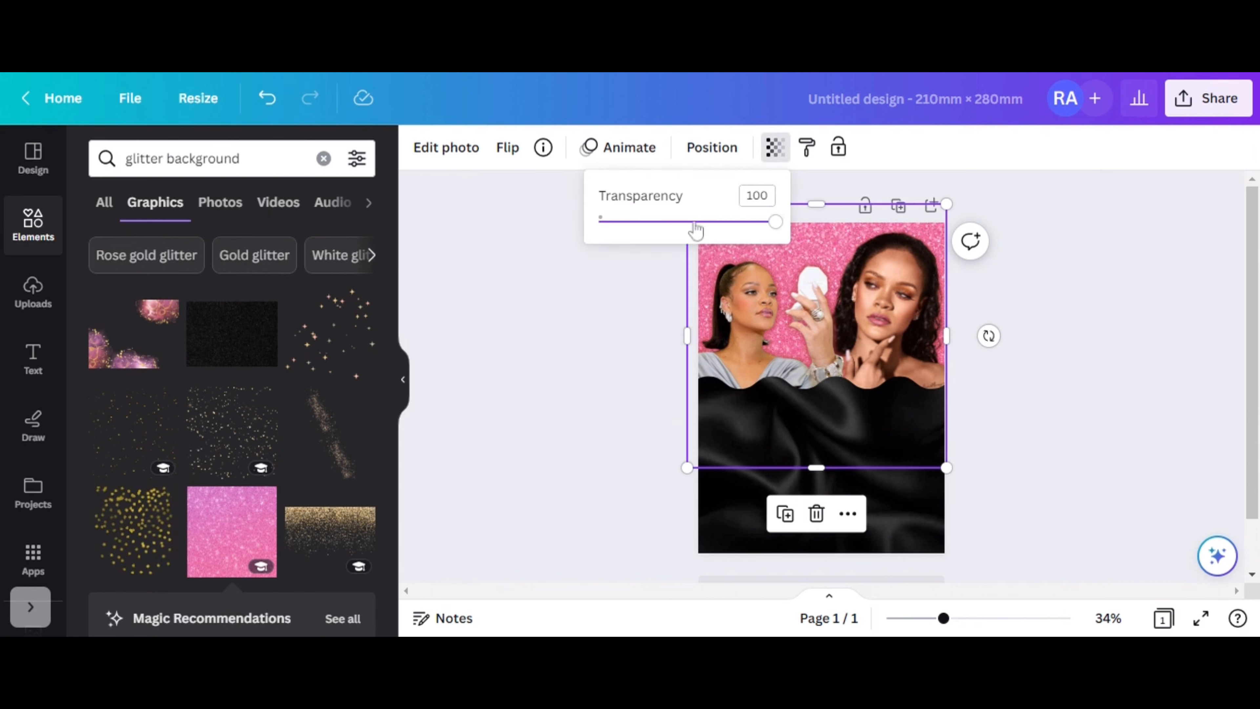
pyautogui.click(682, 226)
pyautogui.moveTo(681, 224); pyautogui.dragTo(659, 225)
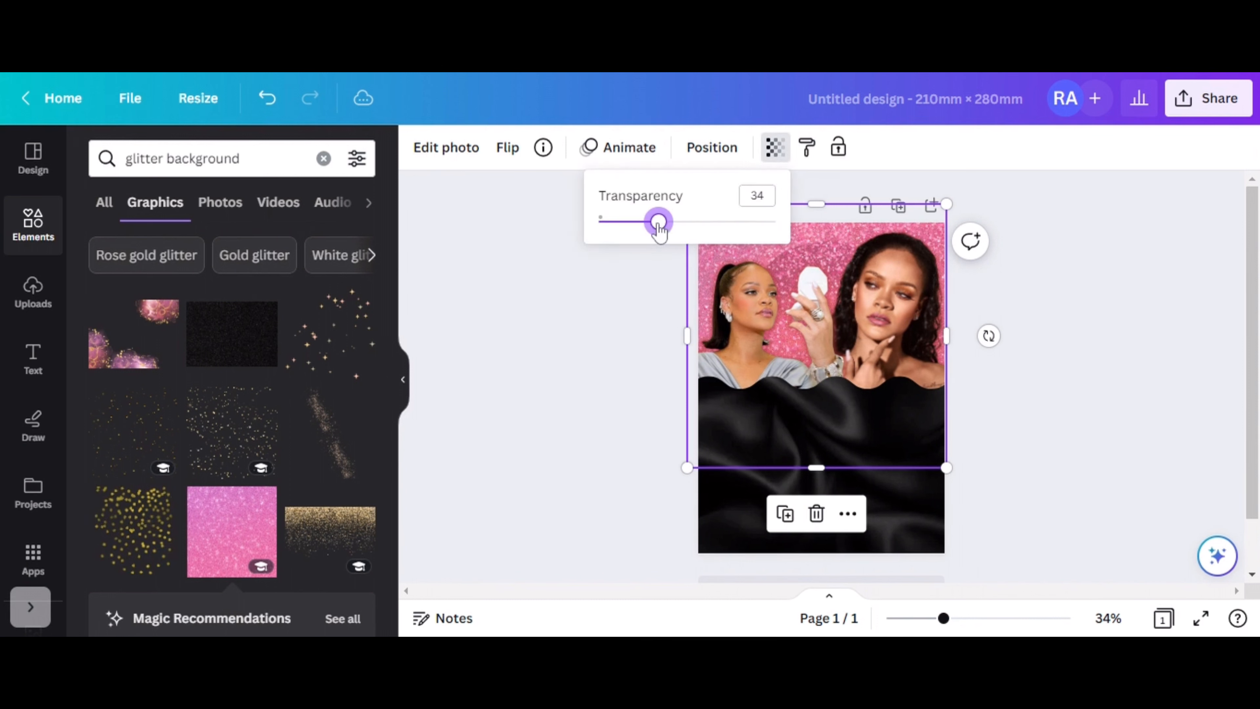
pyautogui.click(501, 434)
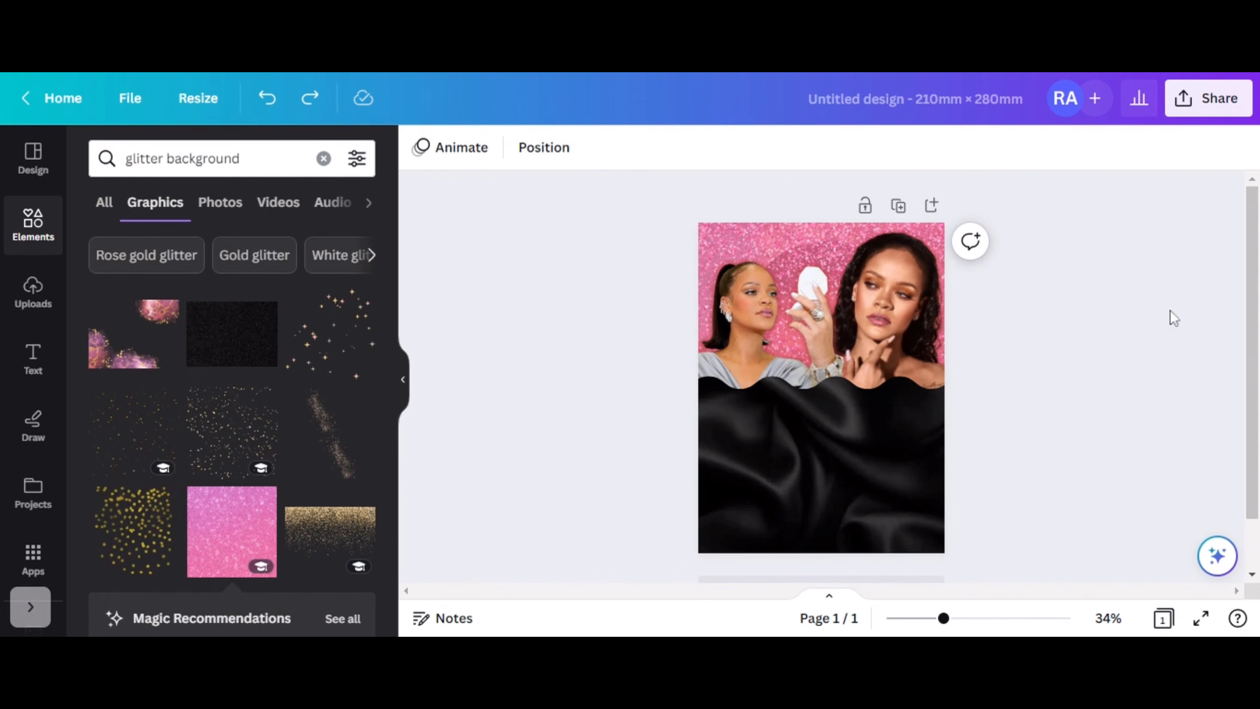
# - Duplicate the page and shift the glitter overlay on page 2 downward to expose the pink background shape at the top
pyautogui.click(899, 206)
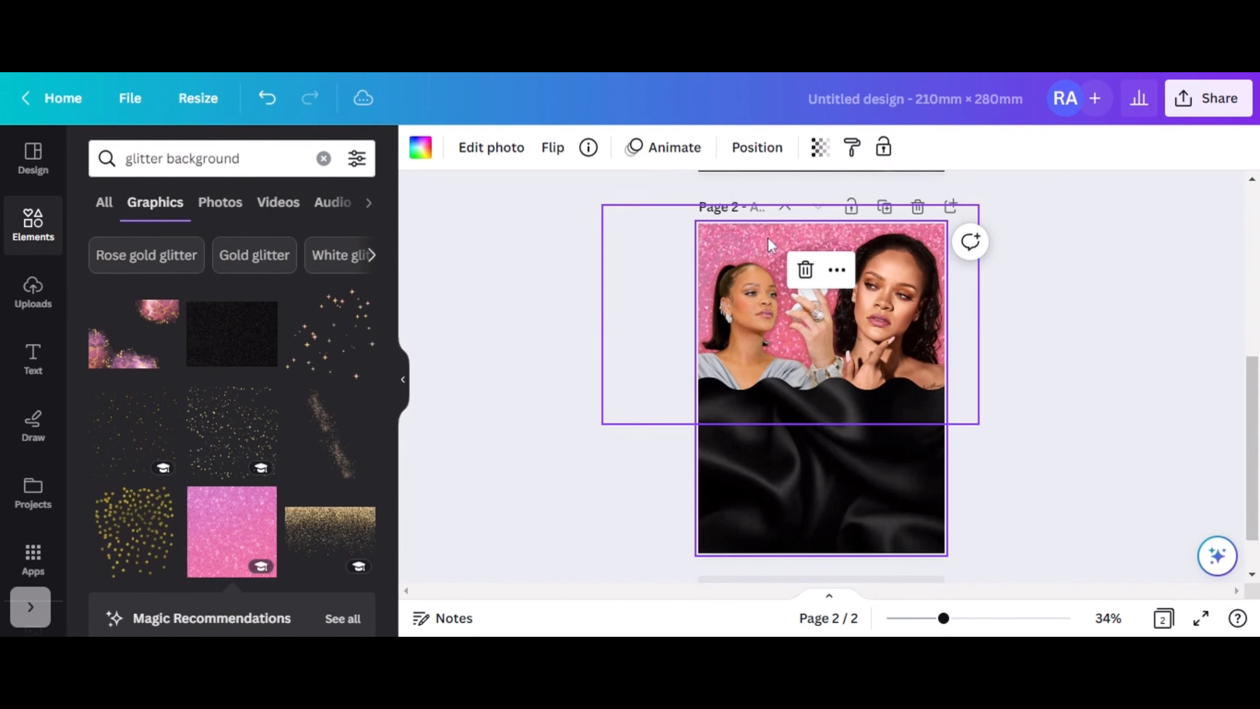
pyautogui.click(581, 252)
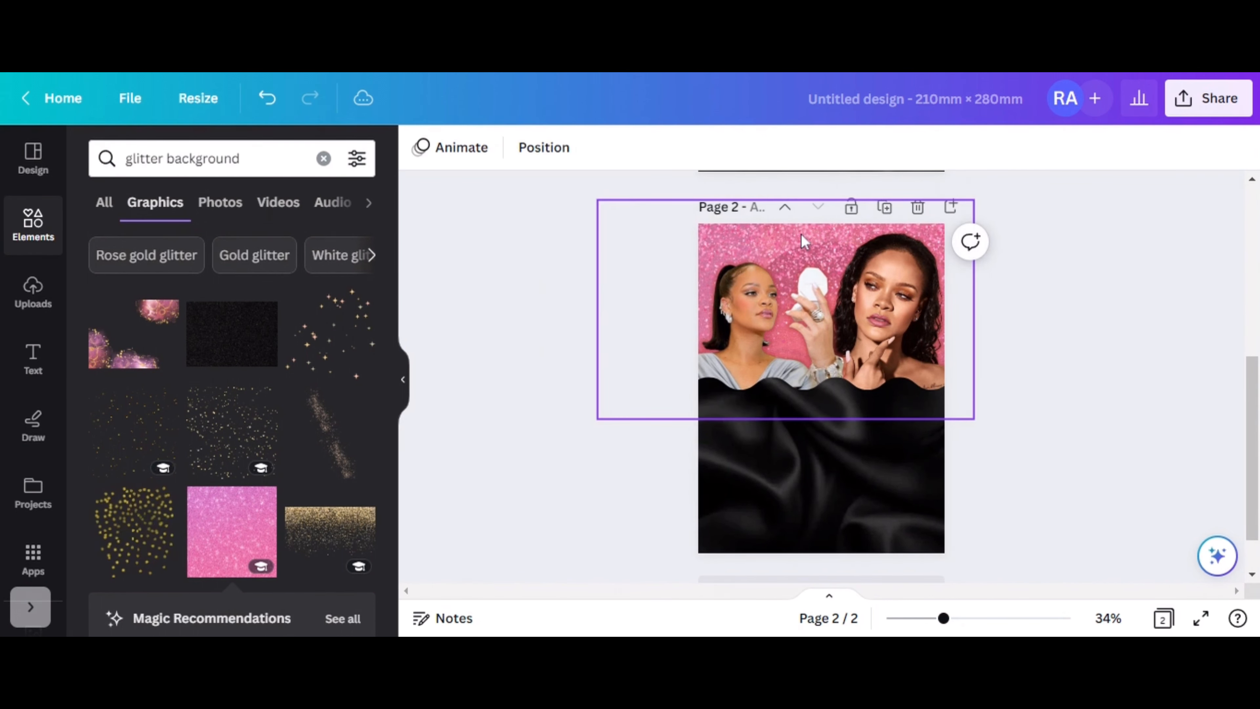
pyautogui.click(800, 247)
pyautogui.moveTo(799, 247); pyautogui.dragTo(828, 295)
pyautogui.click(1082, 273)
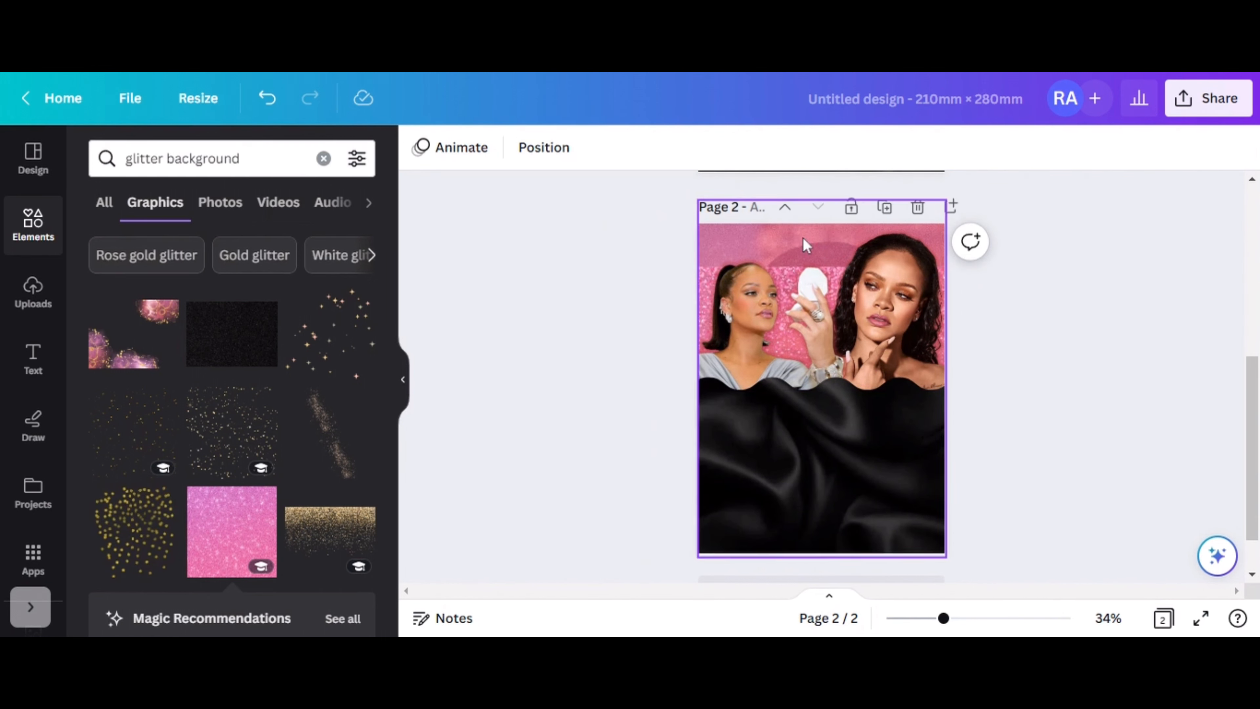
# - Recolour the pink background shape on page 2 to light pink #FFADBB and deselect it
pyautogui.click(814, 241)
pyautogui.click(514, 151)
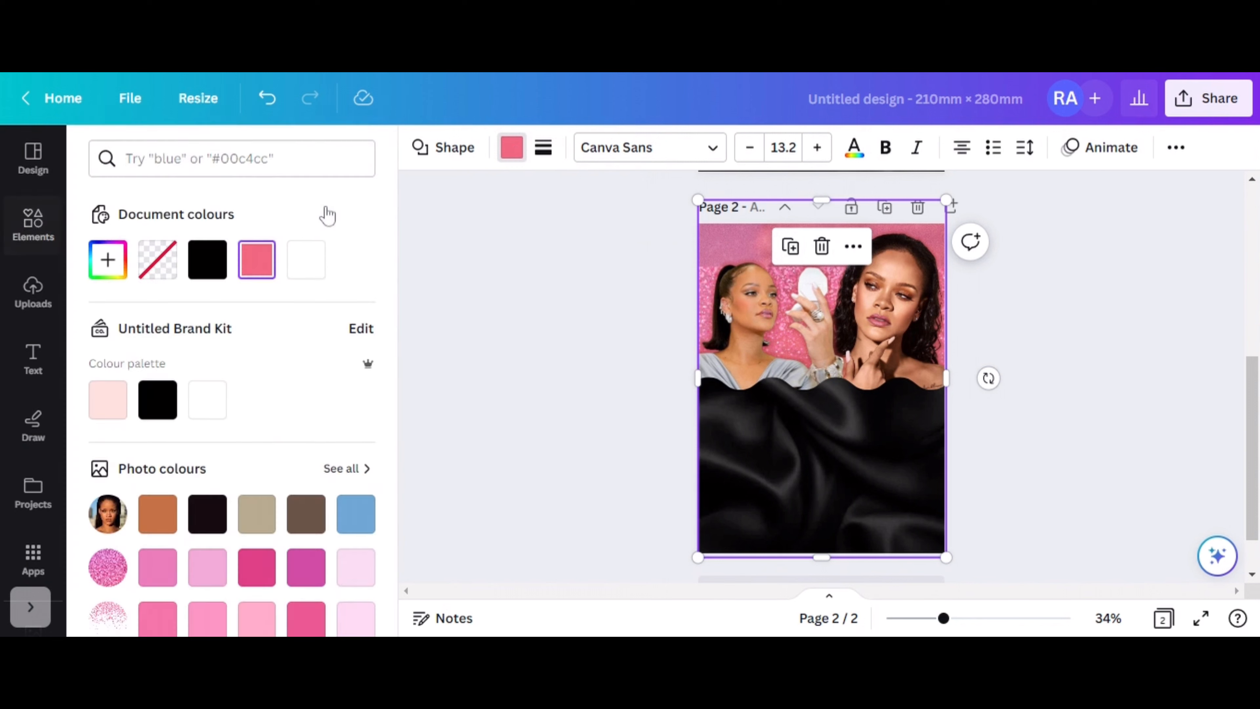
pyautogui.click(101, 263)
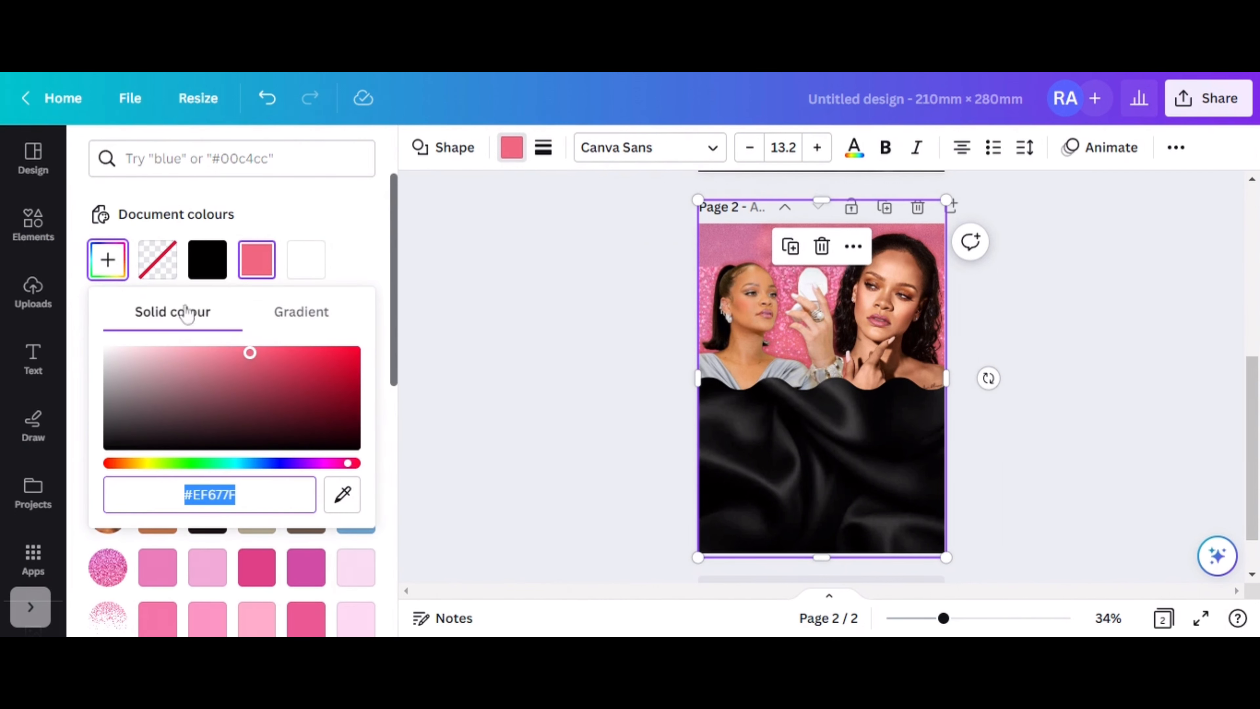
pyautogui.moveTo(243, 353); pyautogui.dragTo(193, 338)
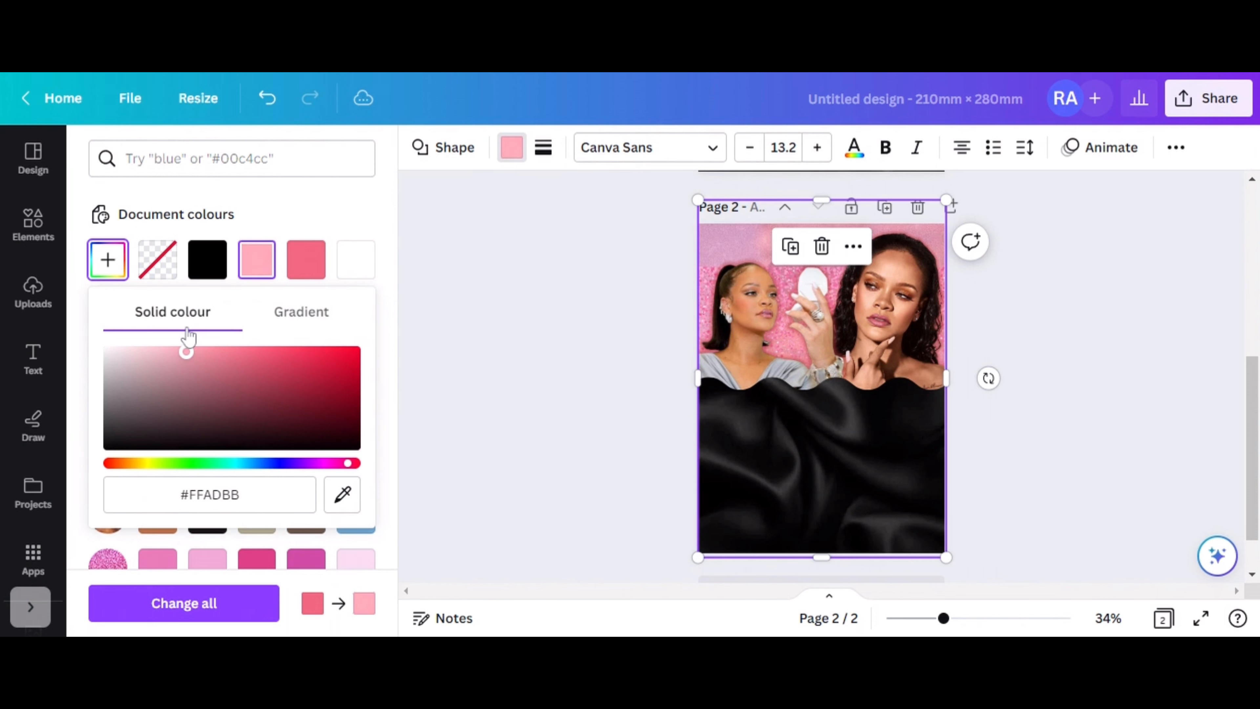
pyautogui.click(1070, 315)
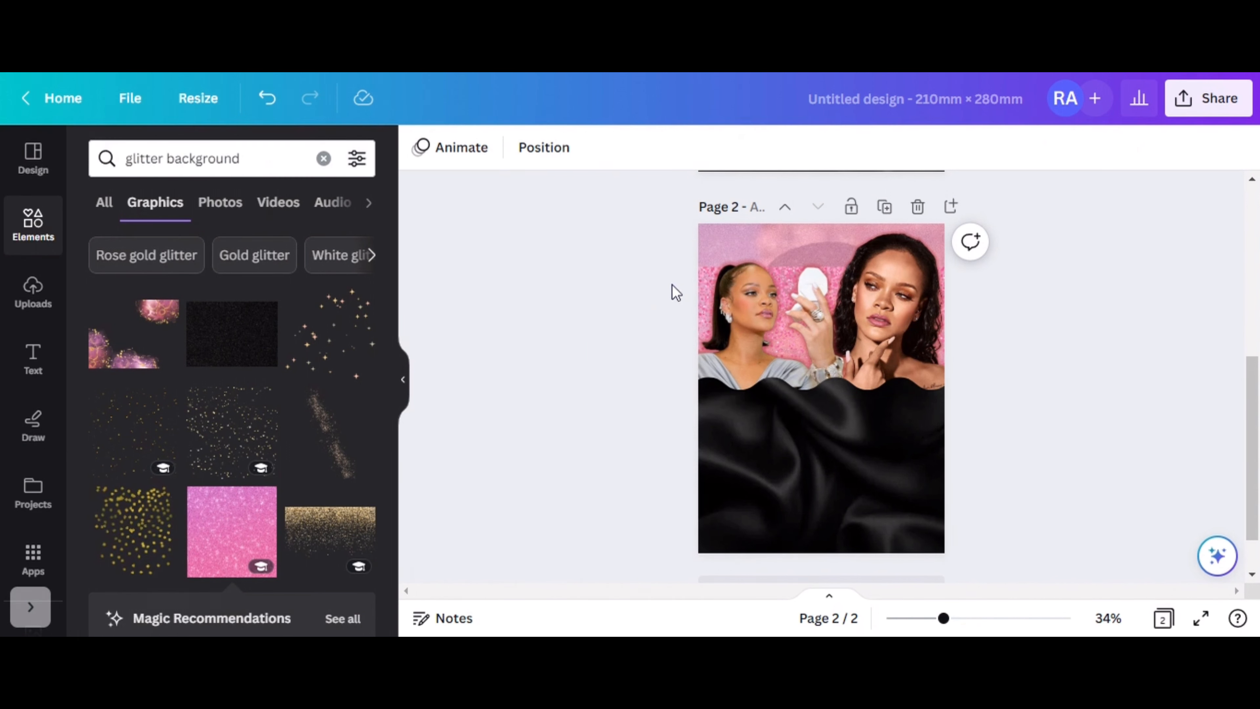
# - Move the glitter overlay back over the top of page 2 and shift the compact-holding cutout slightly to the right
pyautogui.moveTo(702, 282); pyautogui.dragTo(753, 260)
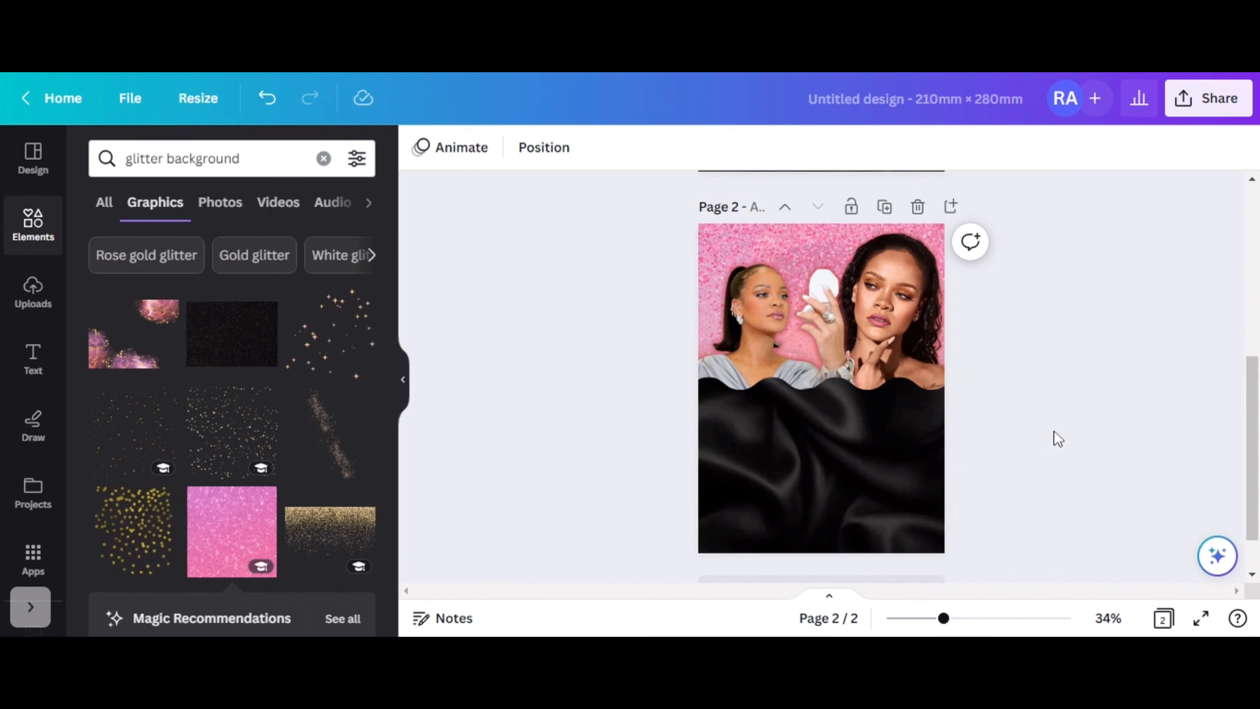
pyautogui.scroll(-2, 1053, 452)
pyautogui.scroll(3, 1057, 459)
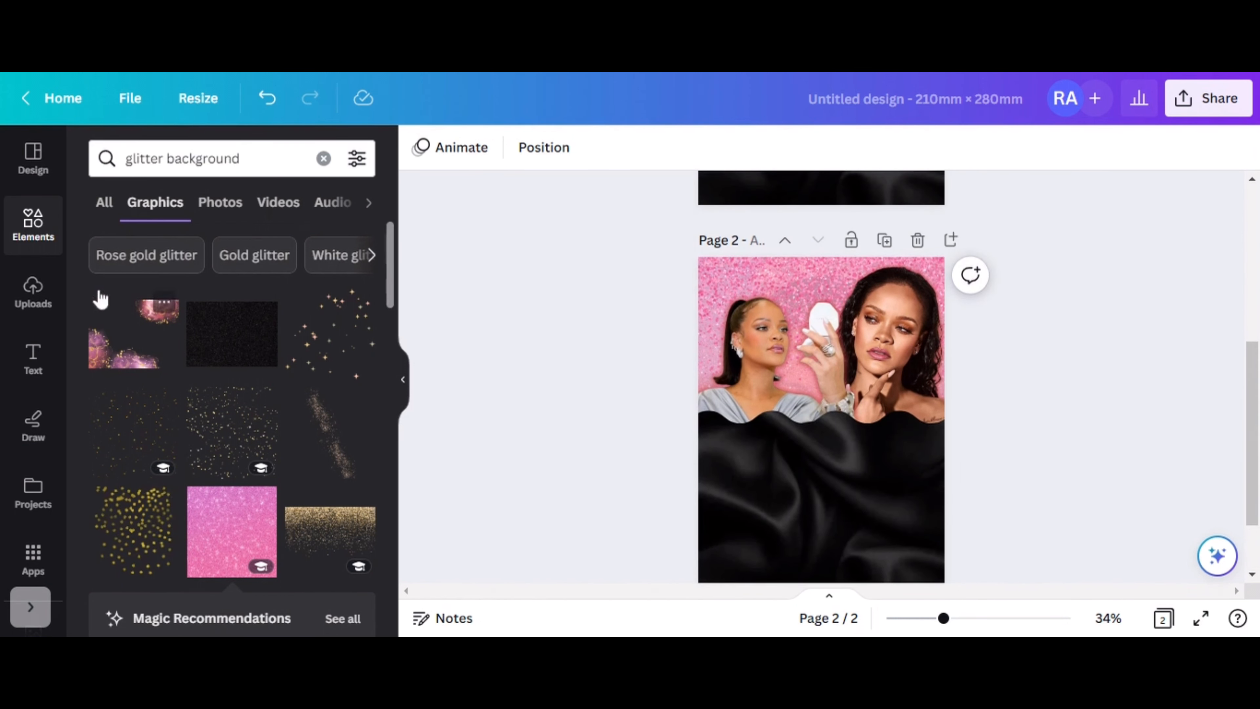
# - Browse the font combinations and add the glowing "NOW SHOWING" neon text to page 2
pyautogui.click(34, 385)
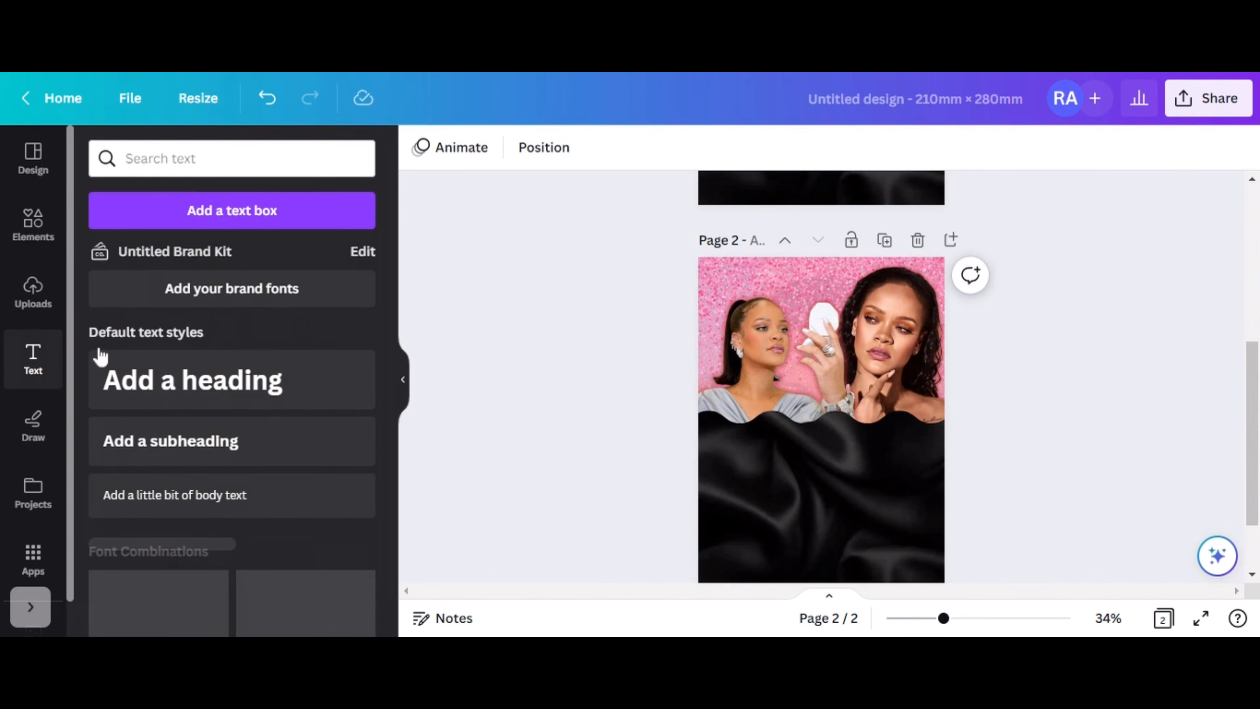
pyautogui.scroll(-4, 236, 367)
pyautogui.scroll(-2, 237, 369)
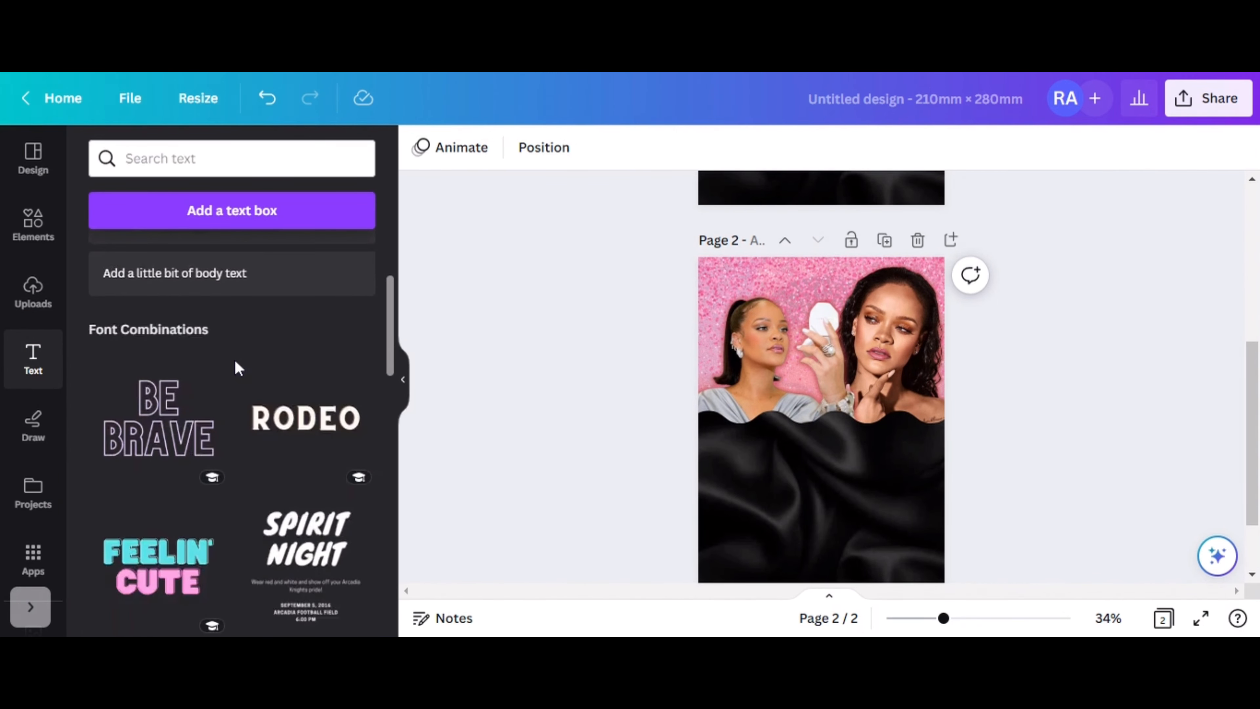
pyautogui.scroll(-8, 242, 357)
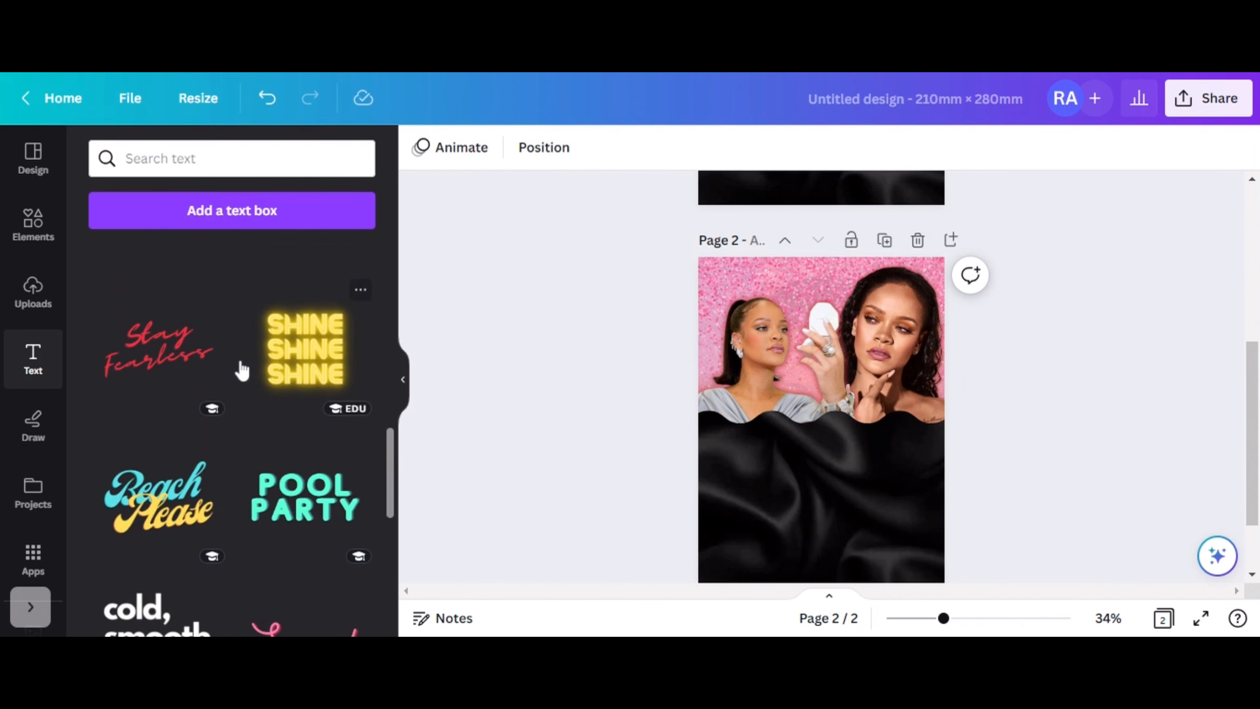
pyautogui.scroll(-5, 242, 369)
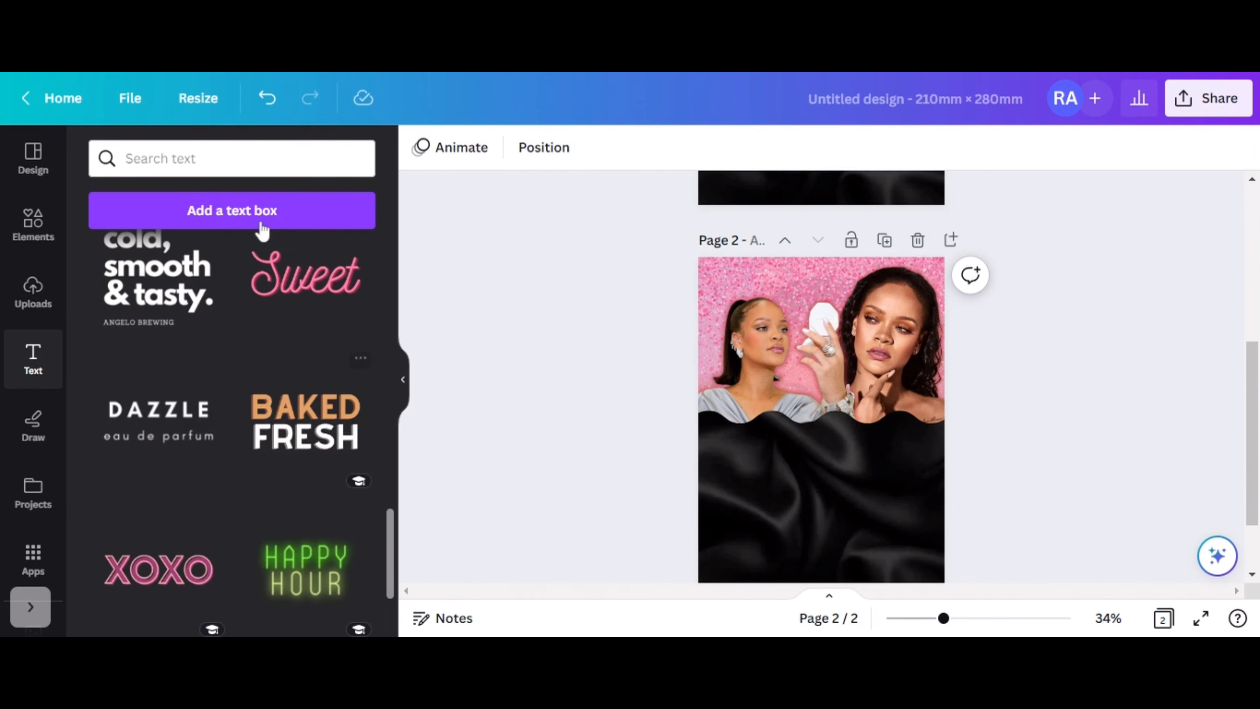
pyautogui.scroll(-3, 211, 415)
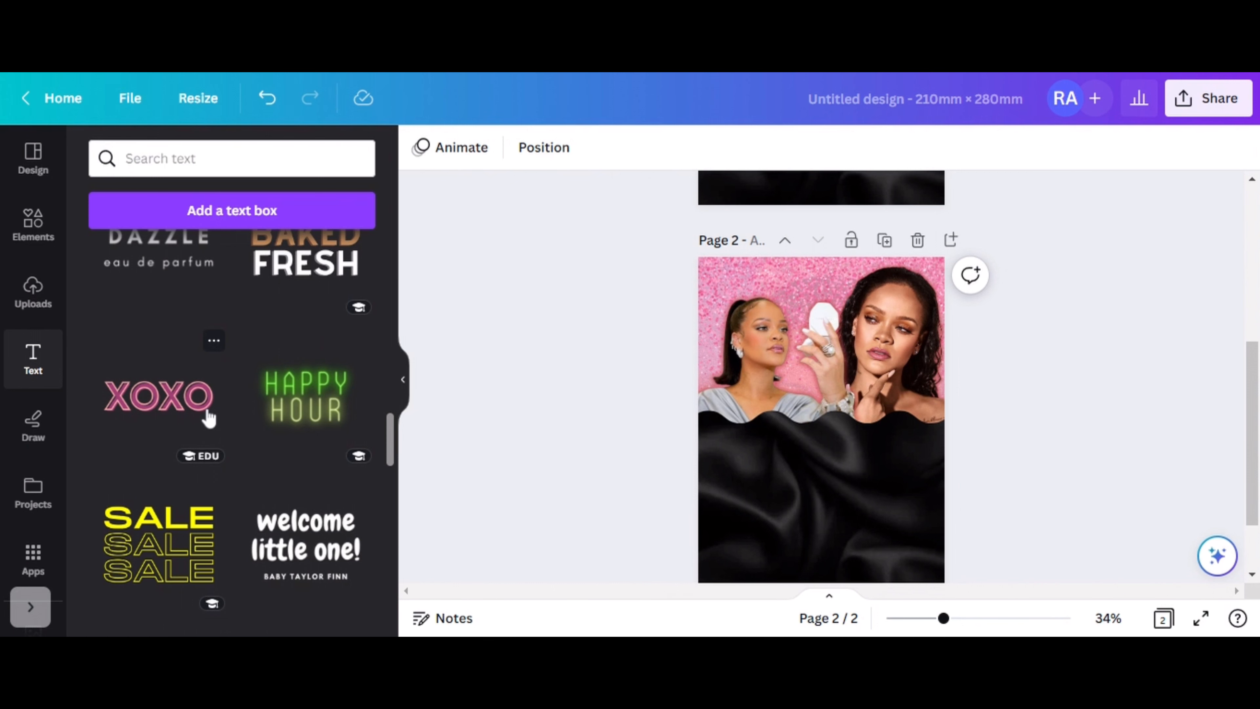
pyautogui.scroll(-8, 205, 417)
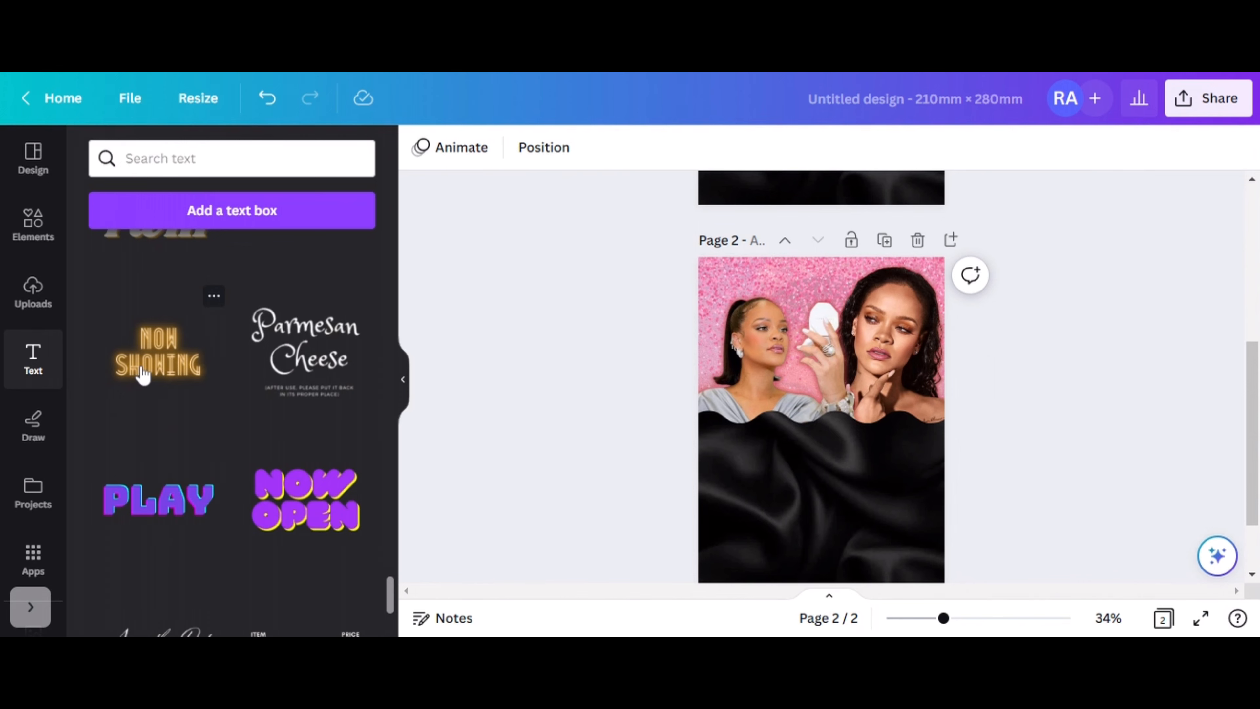
pyautogui.click(143, 375)
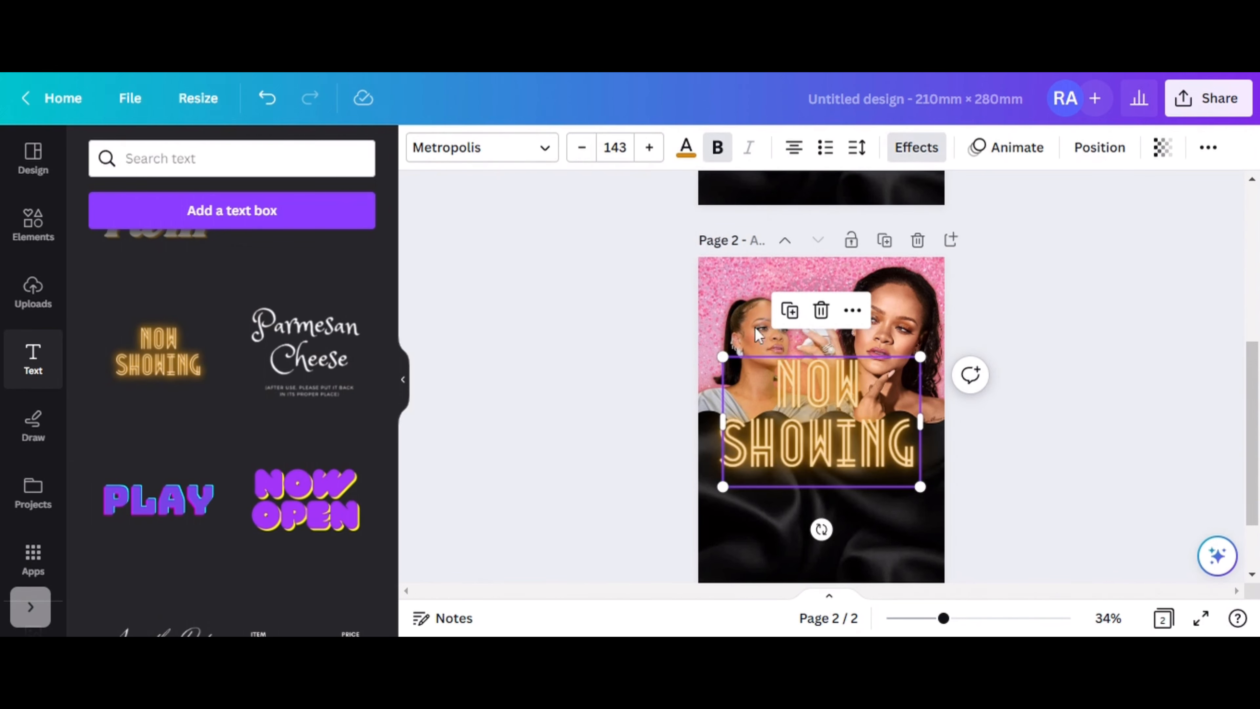
# - Recolour the neon text to the document's pink #EF677F and replace its wording with "MAKEUP CLASS"
pyautogui.click(684, 158)
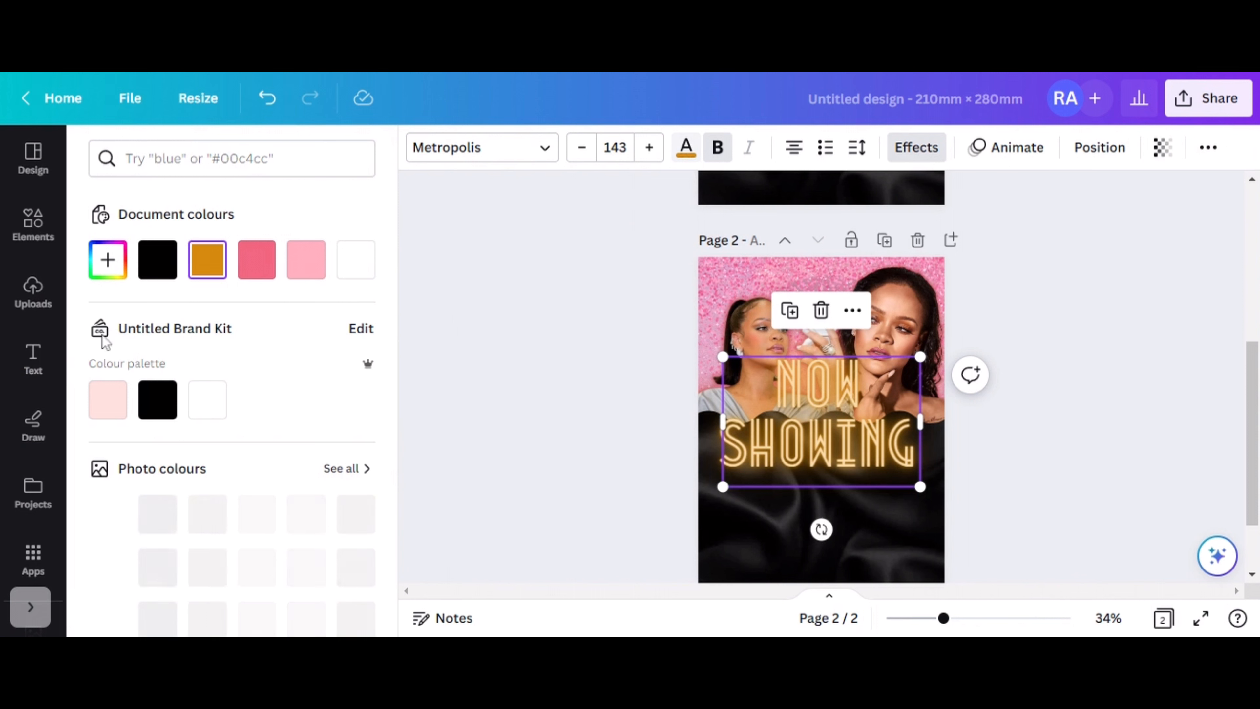
pyautogui.click(262, 272)
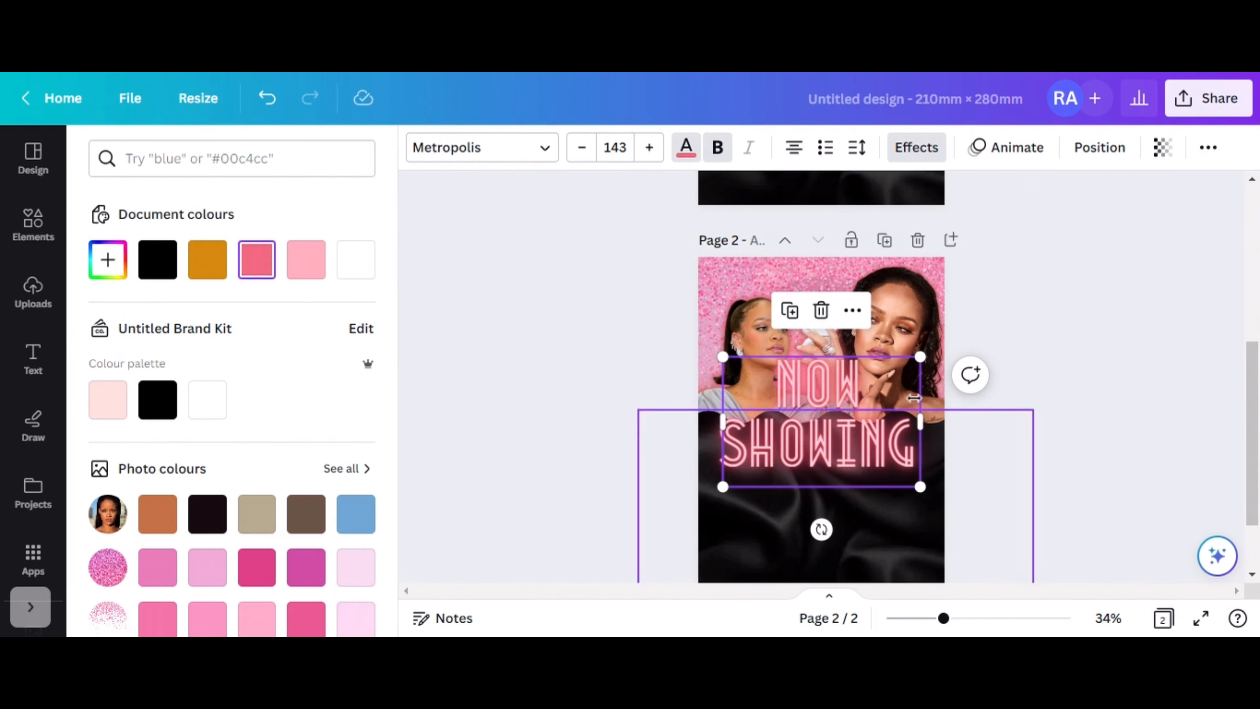
pyautogui.moveTo(919, 422)
pyautogui.mouseDown()
pyautogui.moveTo(989, 424)
pyautogui.moveTo(937, 421)
pyautogui.mouseUp()
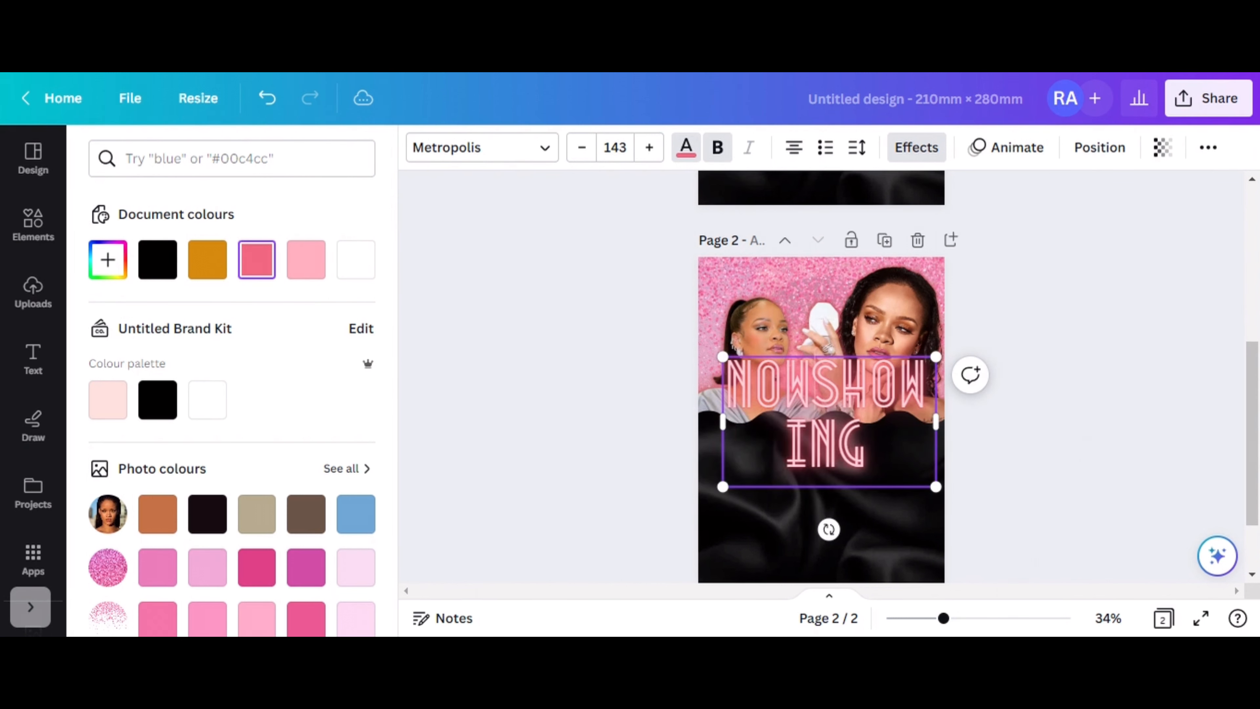
pyautogui.tripleClick(826, 385)
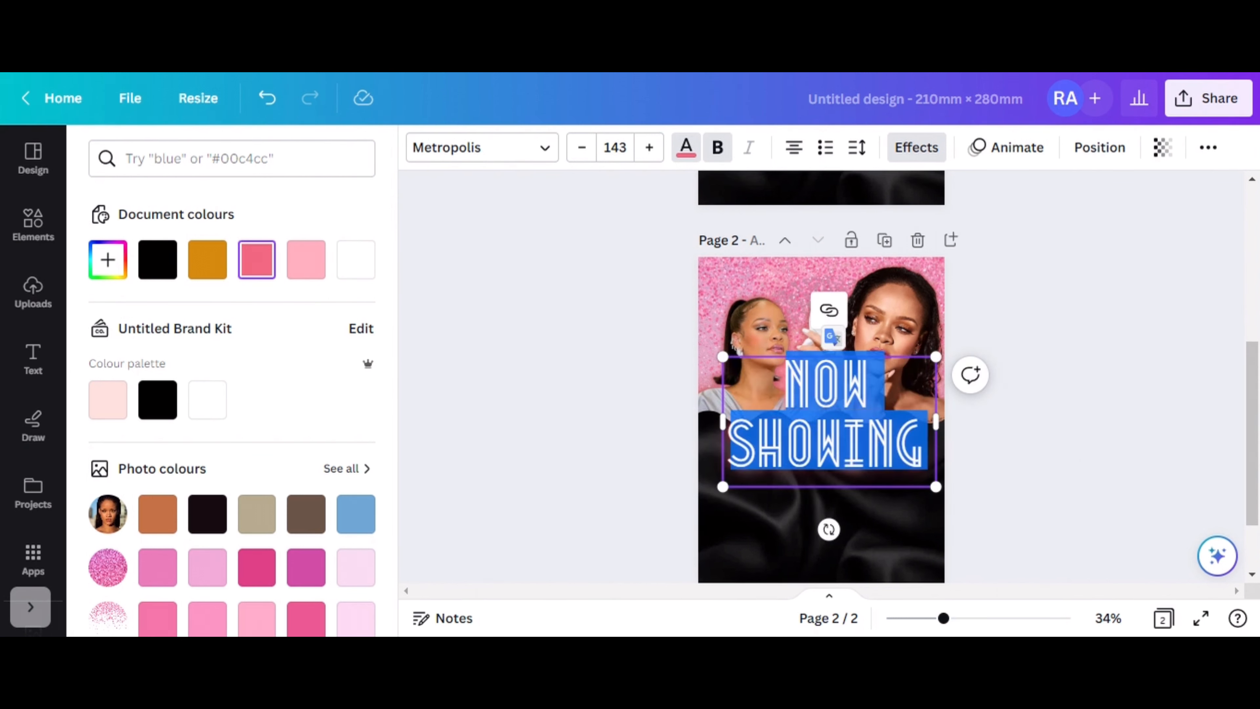
pyautogui.write('MAKE')
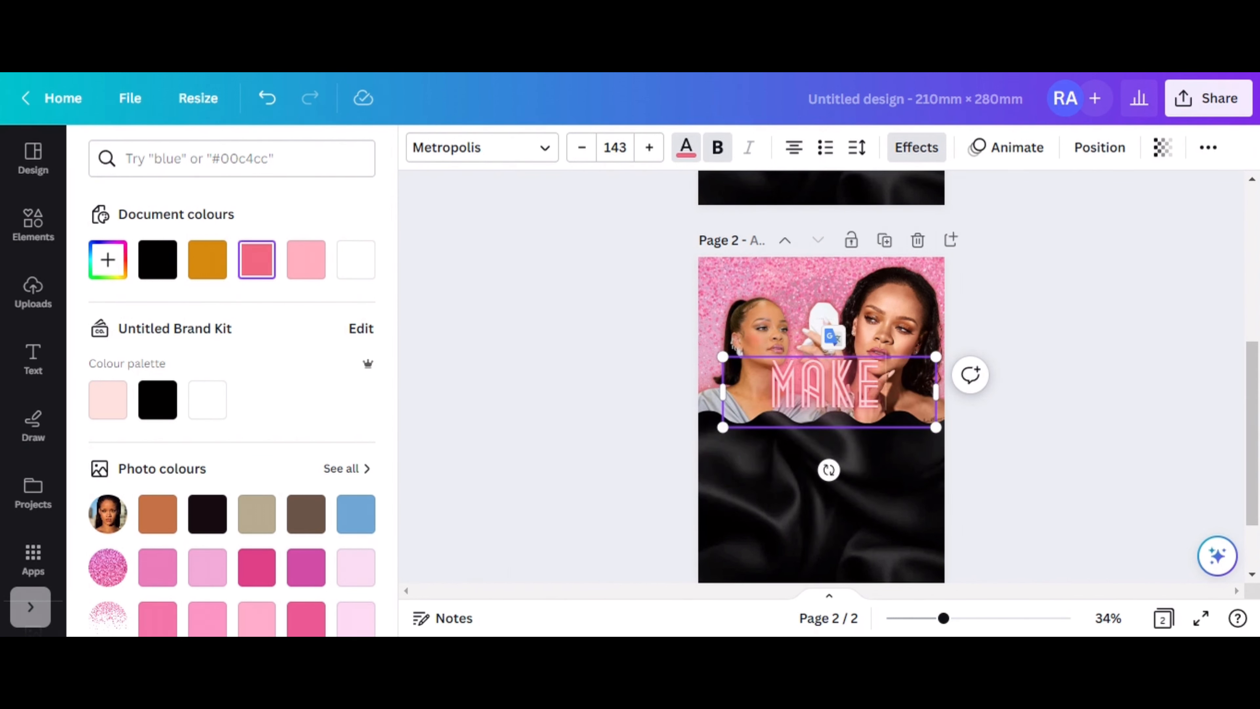
pyautogui.write('UP CLASS')
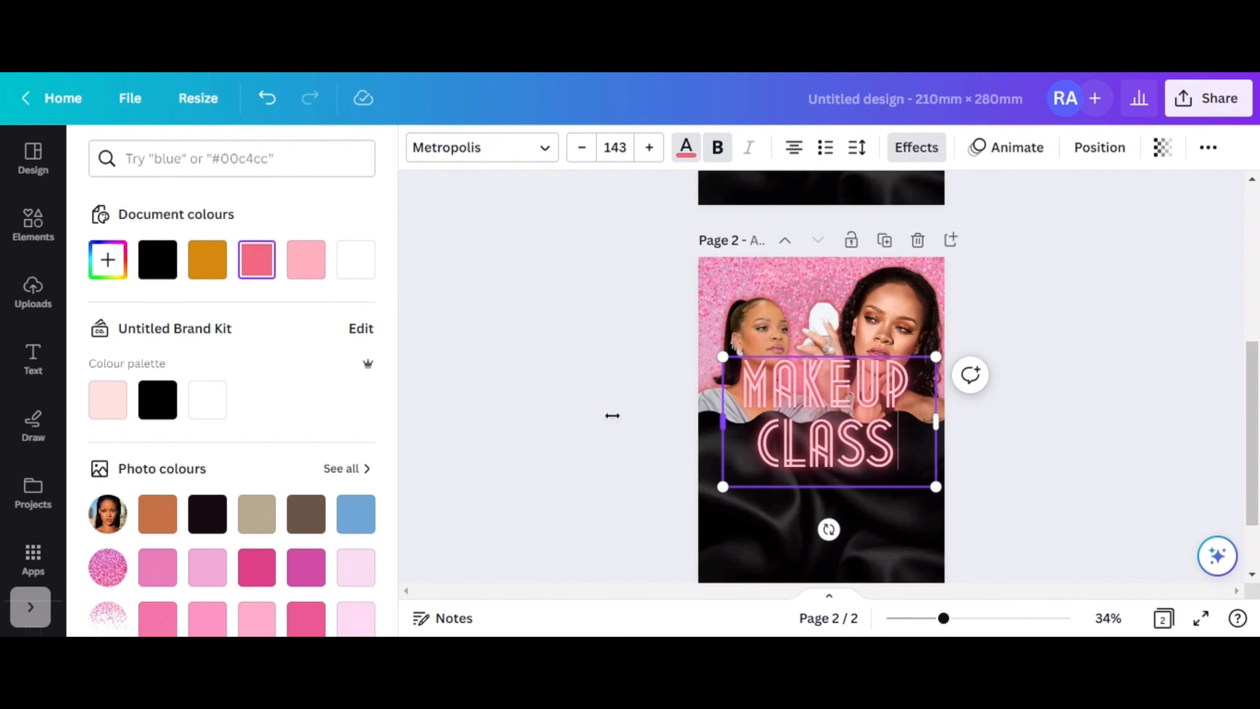
# - Shrink the "MAKEUP CLASS" title to size 92.7 on one line and place it across the upper part of the black silk
pyautogui.moveTo(612, 416); pyautogui.dragTo(613, 415)
pyautogui.moveTo(935, 356); pyautogui.dragTo(843, 386)
pyautogui.moveTo(731, 467); pyautogui.dragTo(838, 537)
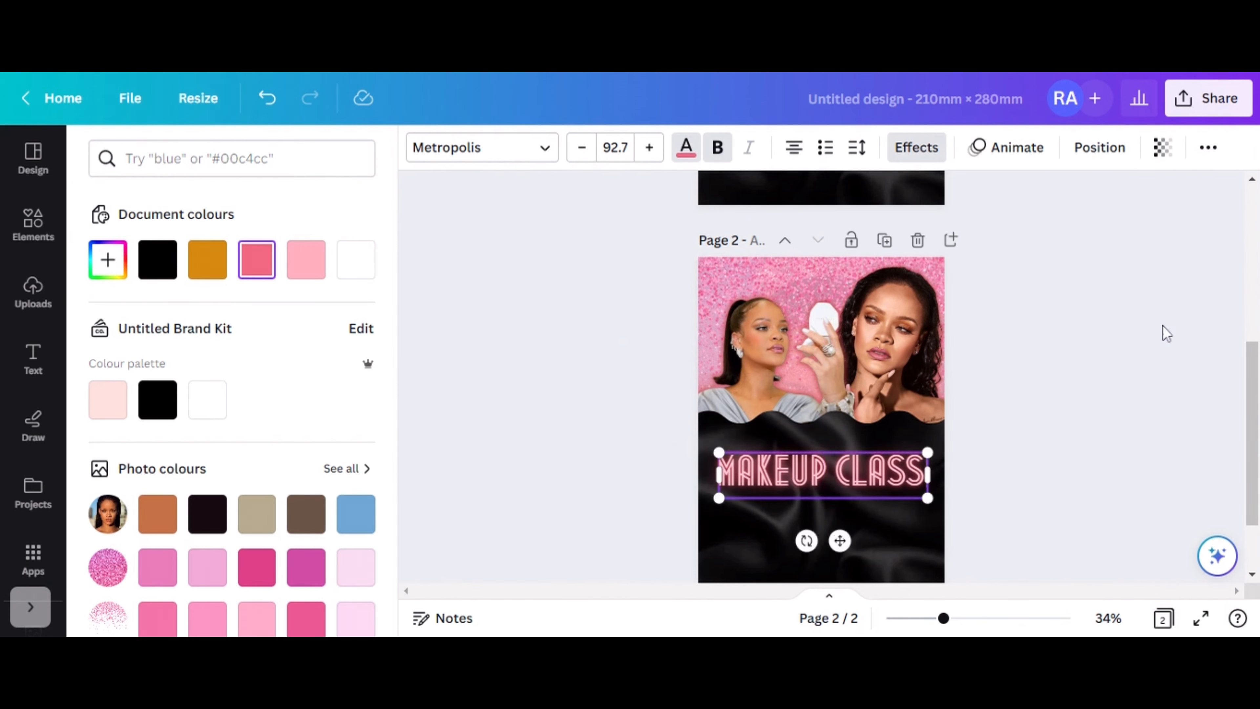
pyautogui.click(1164, 332)
# - Set the "MAKEUP CLASS" title's colour to the brighter pink #F8627C and deselect it
pyautogui.click(784, 471)
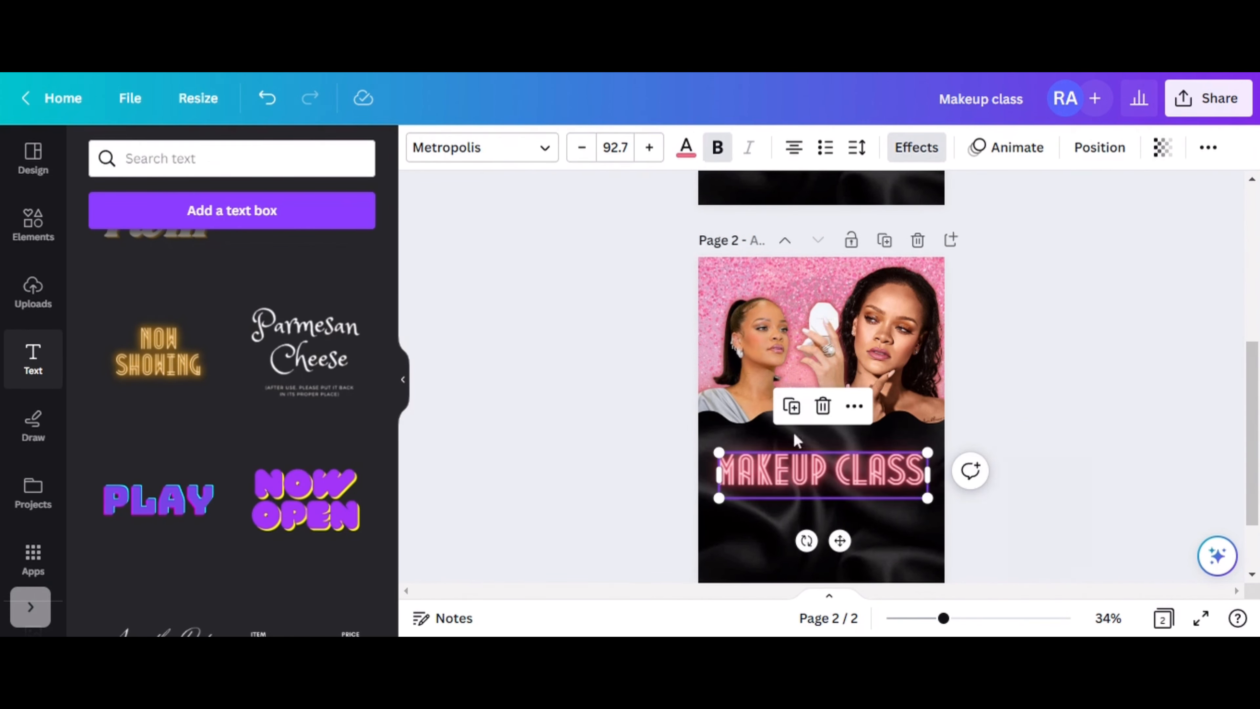
pyautogui.click(685, 152)
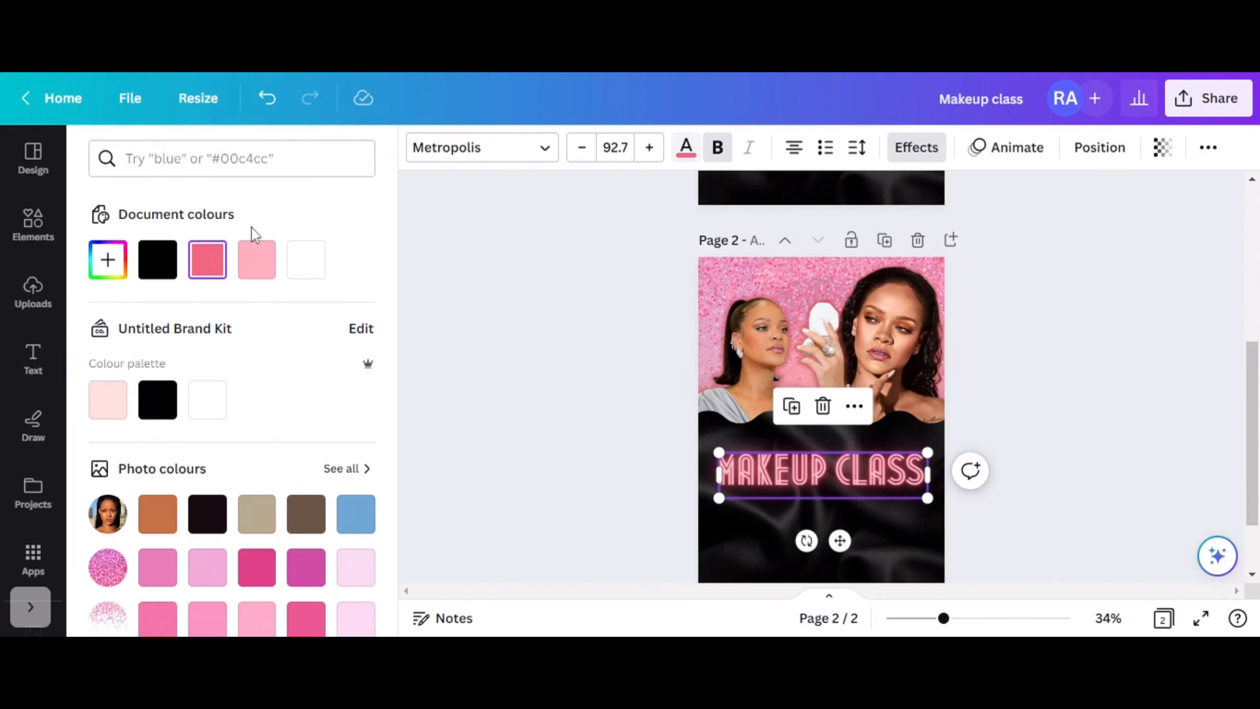
pyautogui.click(115, 271)
pyautogui.click(253, 307)
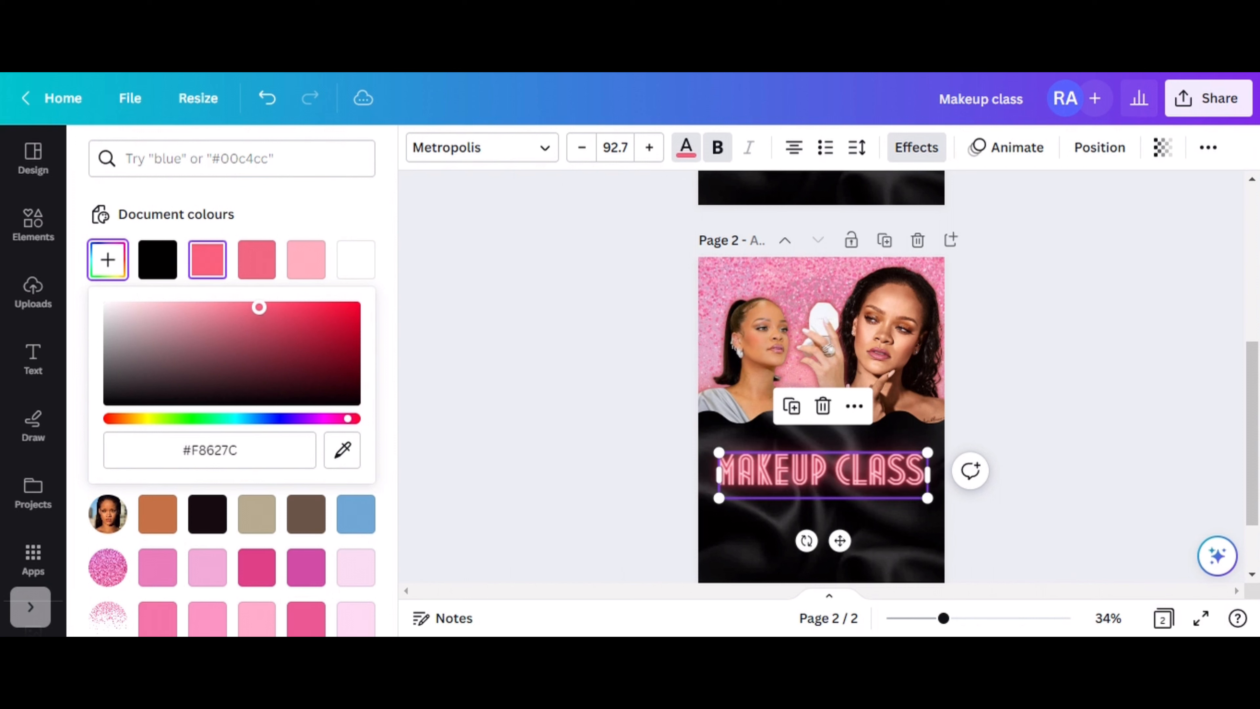
pyautogui.click(550, 277)
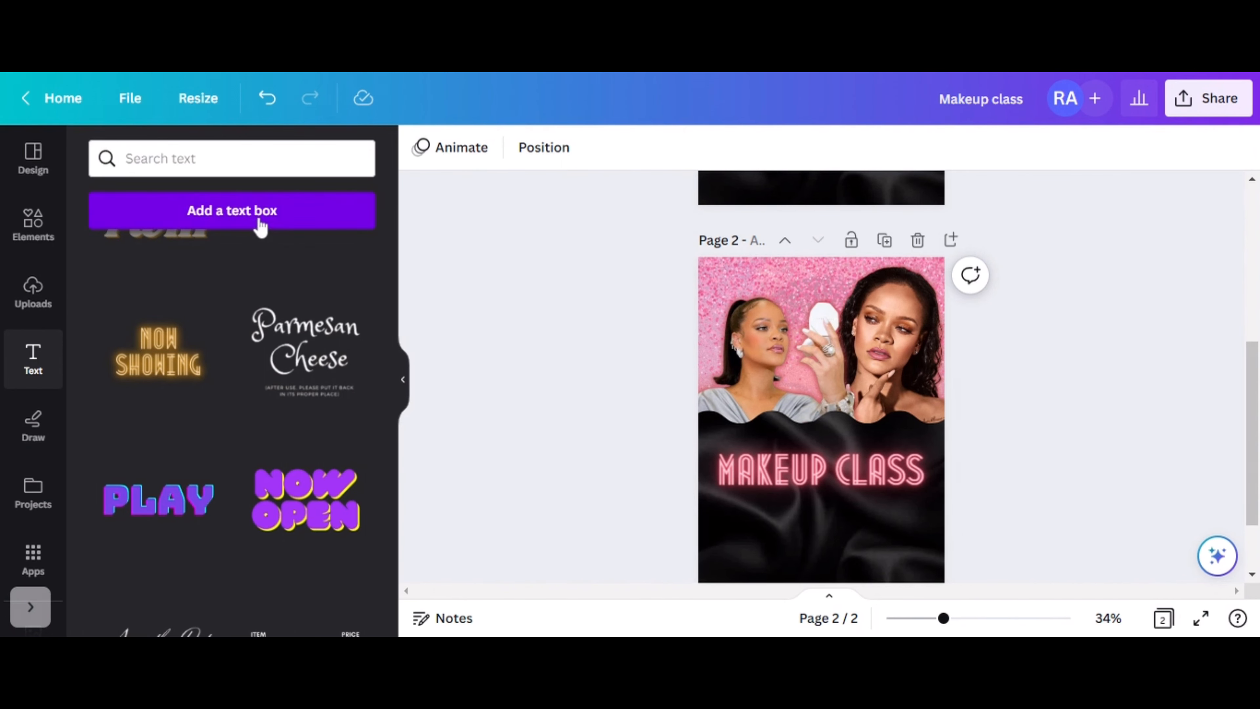
# - Add a heading reading "Beginner" above the "MAKEUP CLASS" title and try to colour it white #ffffff
pyautogui.moveTo(395, 612); pyautogui.dragTo(395, 239)
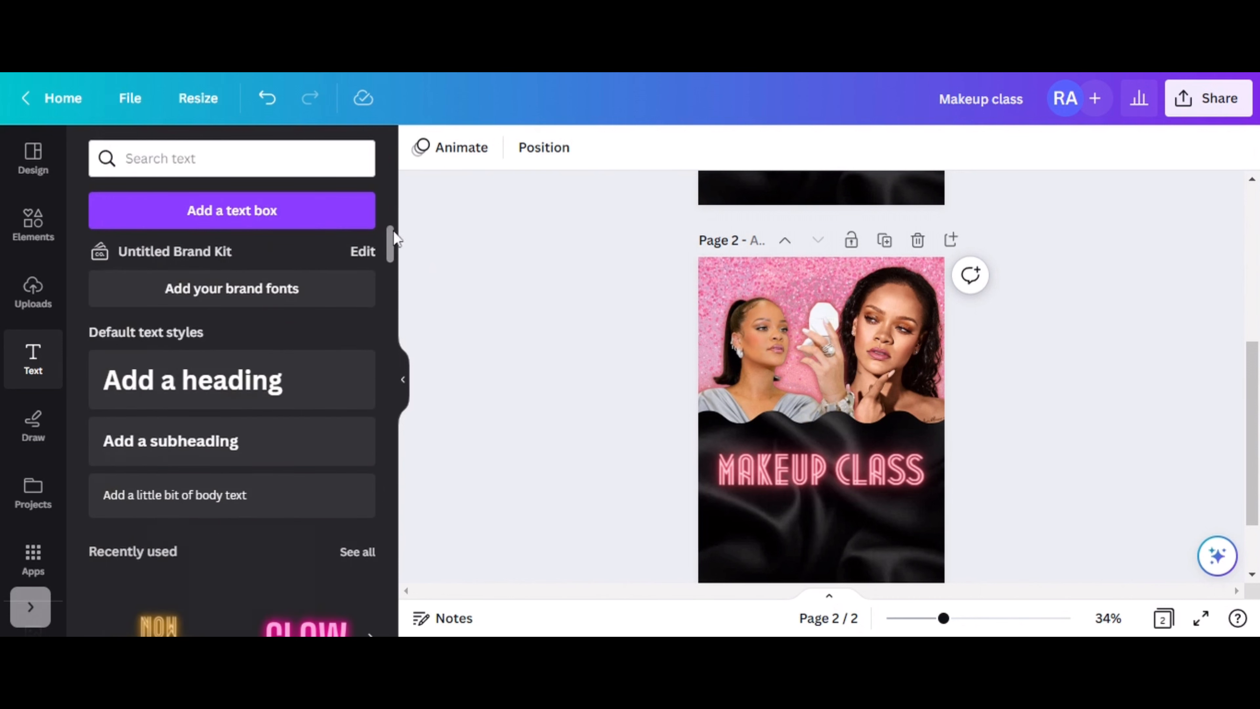
pyautogui.click(214, 379)
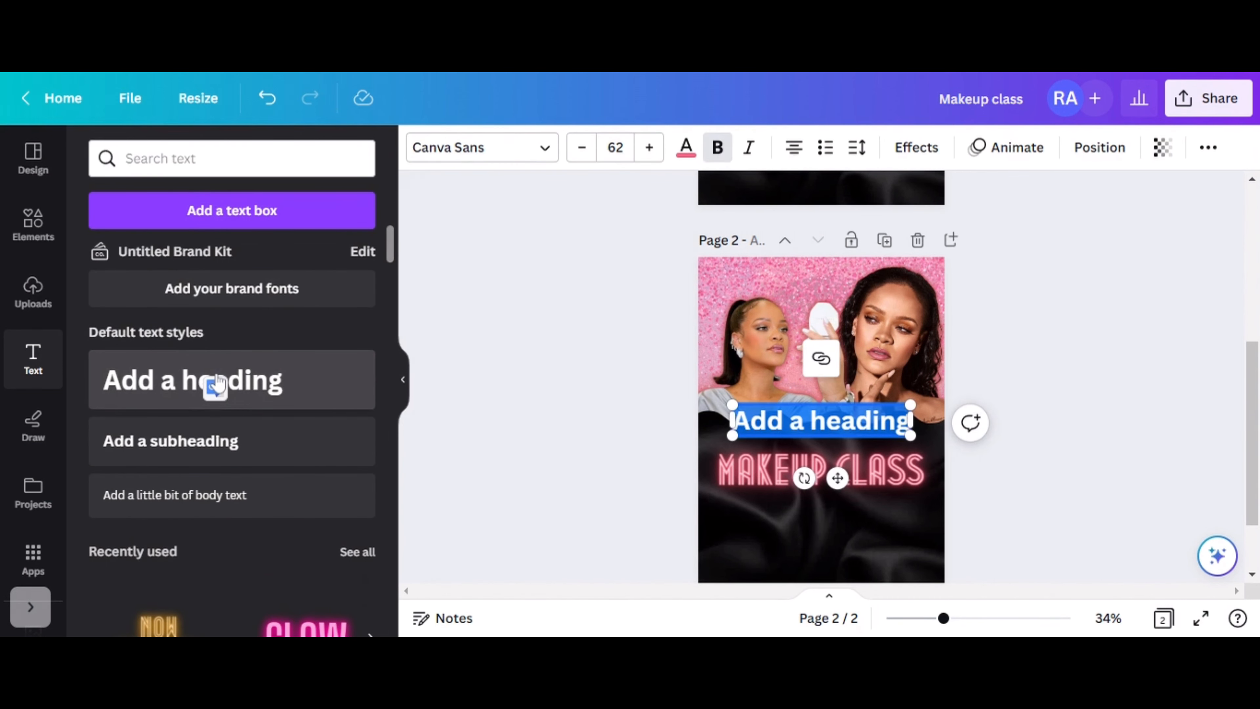
pyautogui.write('Beg')
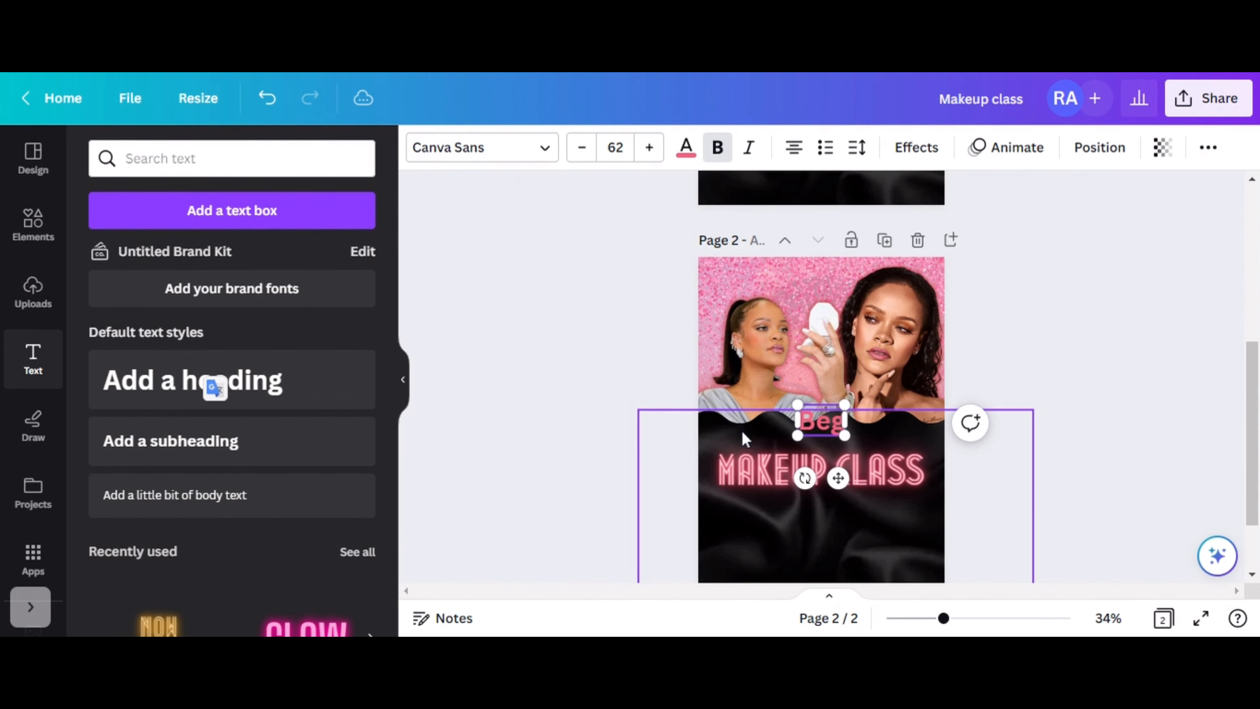
pyautogui.write('inner')
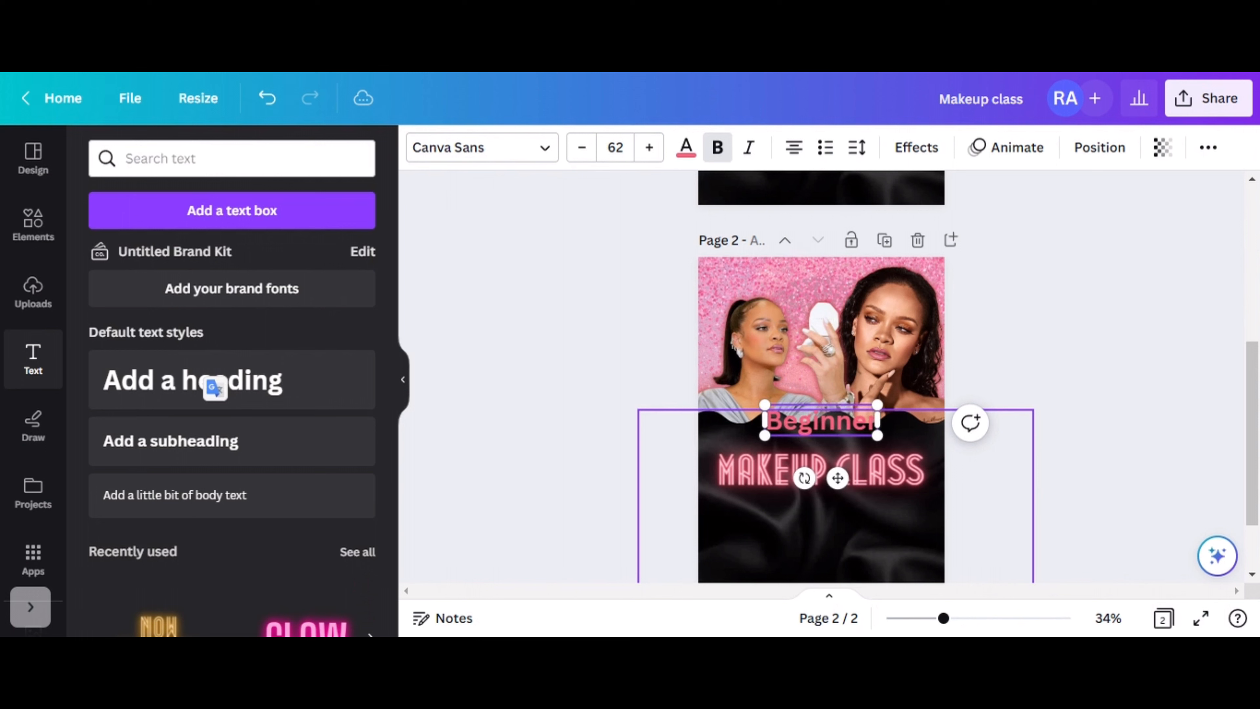
pyautogui.click(686, 149)
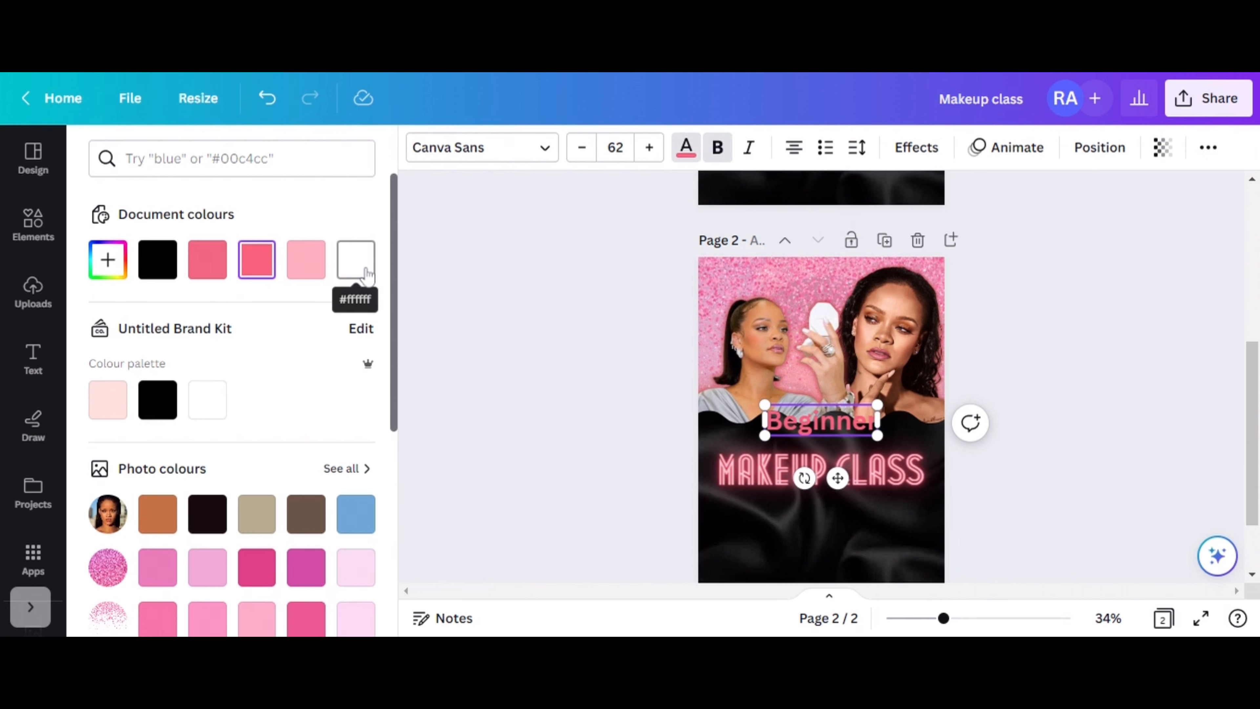
pyautogui.click(356, 260)
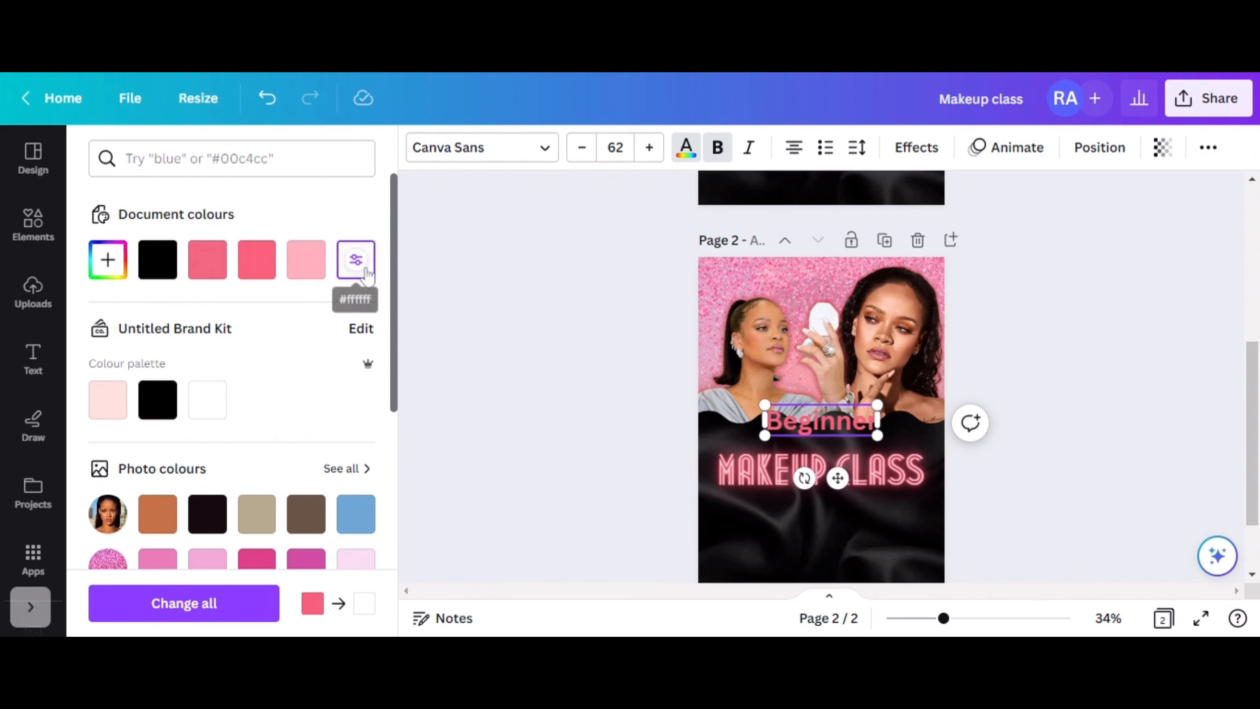
# - Search the fonts for "handwriting" and apply Brittany to the "Beginner" text
pyautogui.click(496, 156)
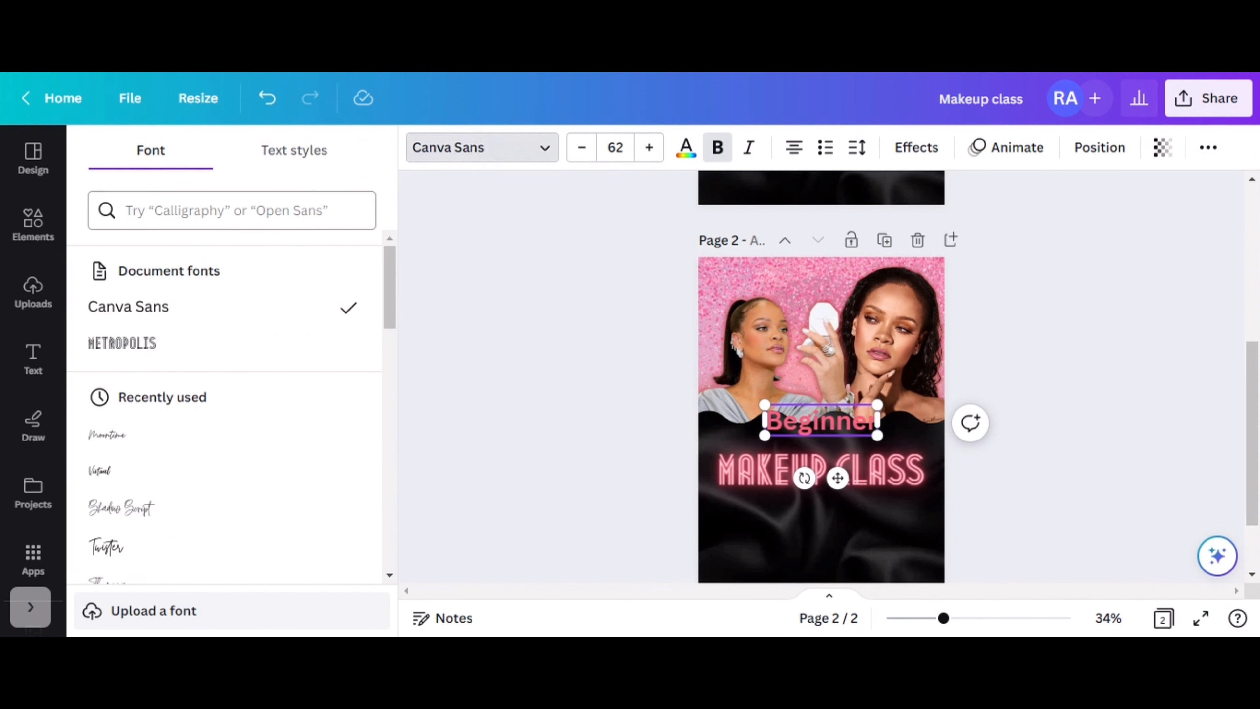
pyautogui.click(126, 210)
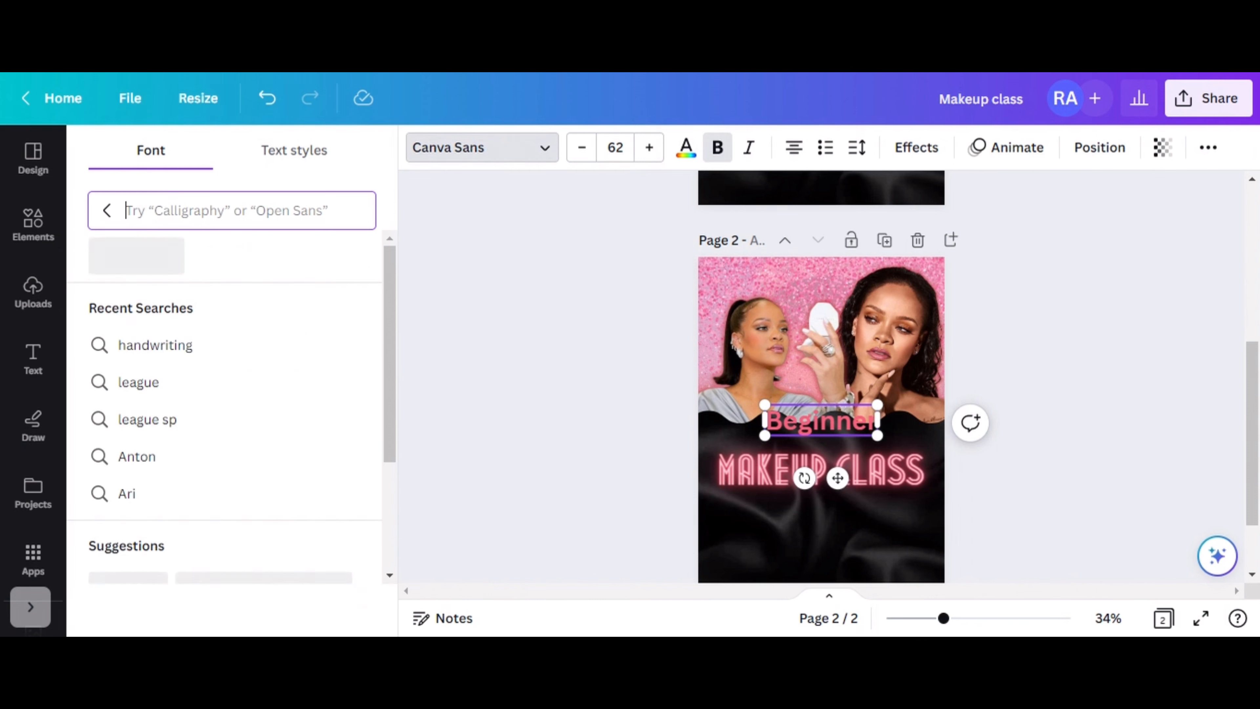
pyautogui.write('handwriting')
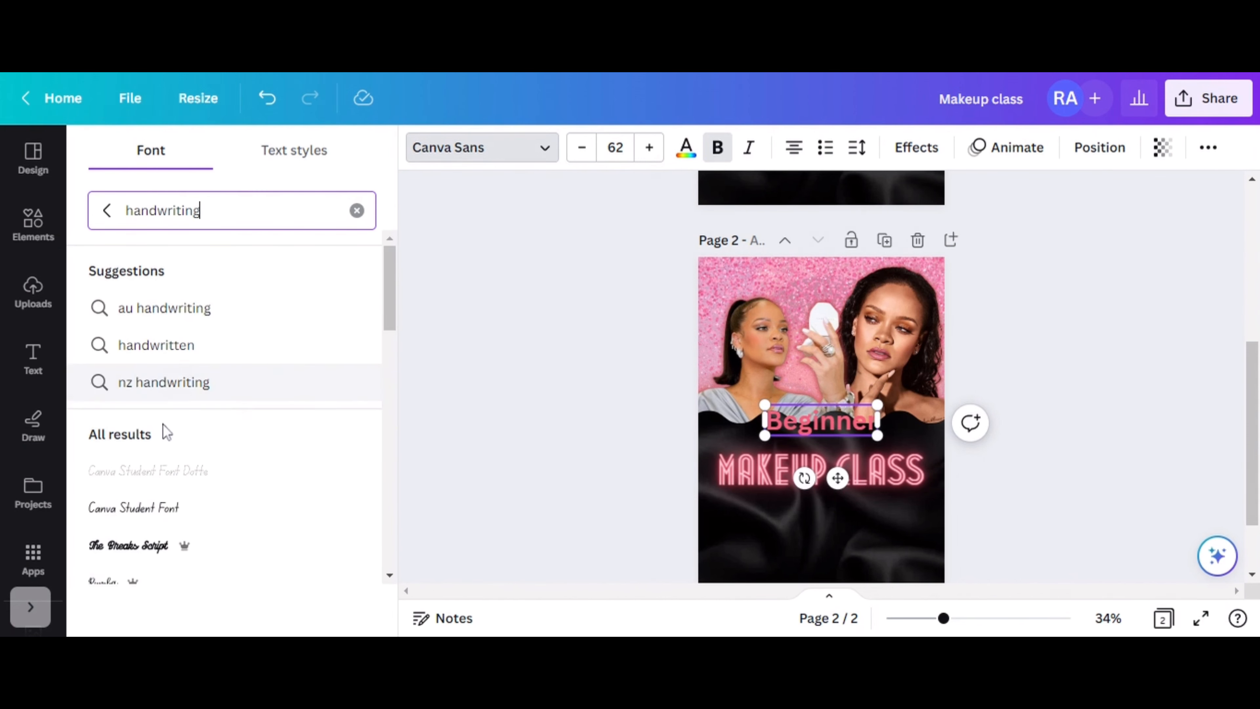
pyautogui.scroll(-8, 164, 430)
pyautogui.scroll(-5, 164, 435)
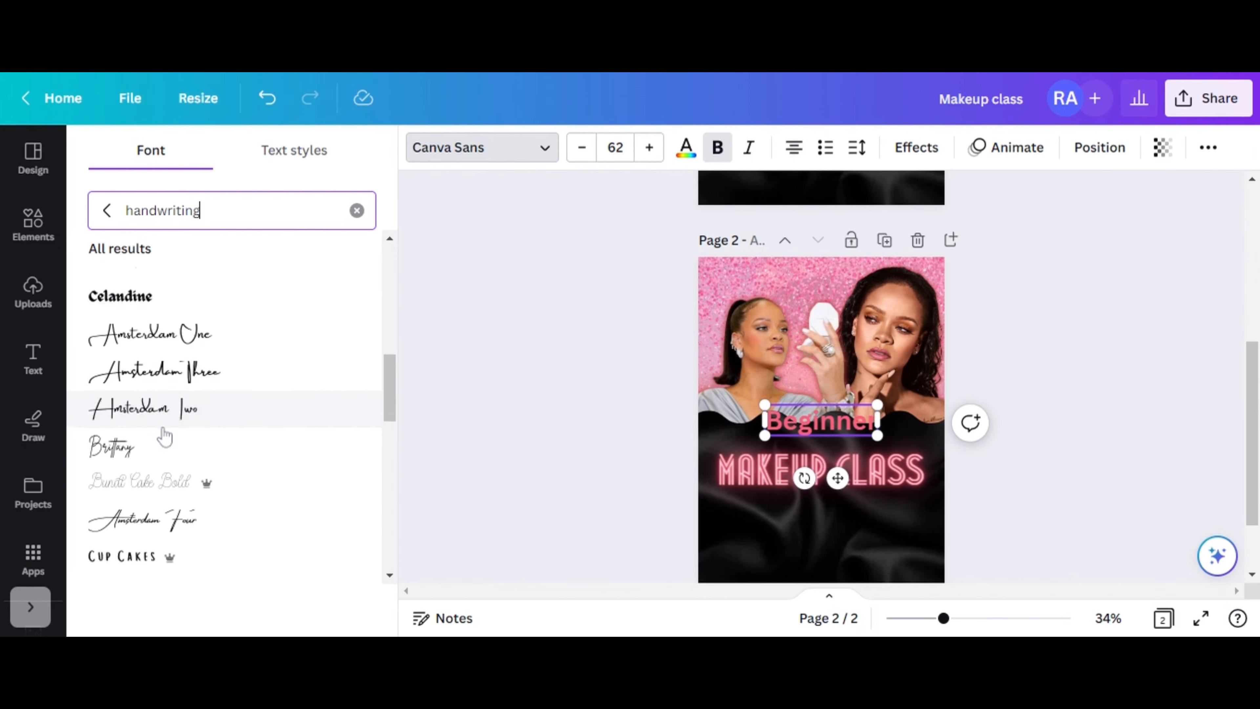
pyautogui.click(121, 297)
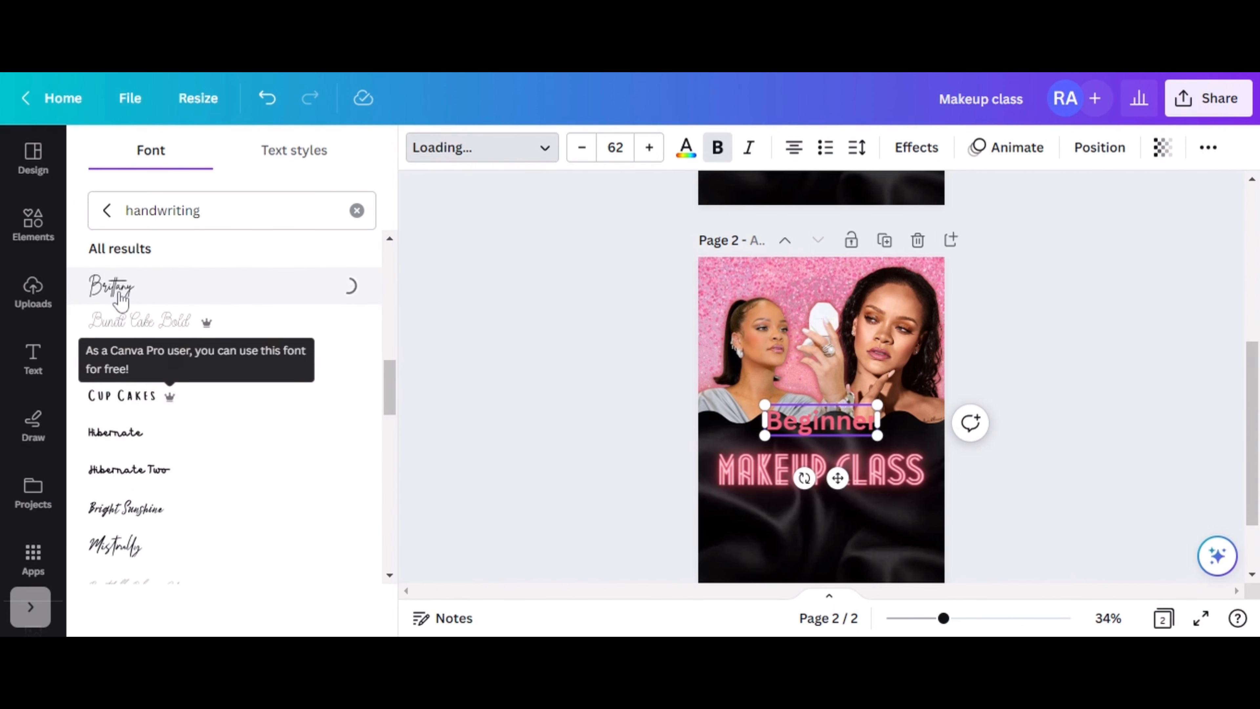
# - Recolour the "Beginner" text white and move it down onto the black silk, just above the title
pyautogui.click(686, 160)
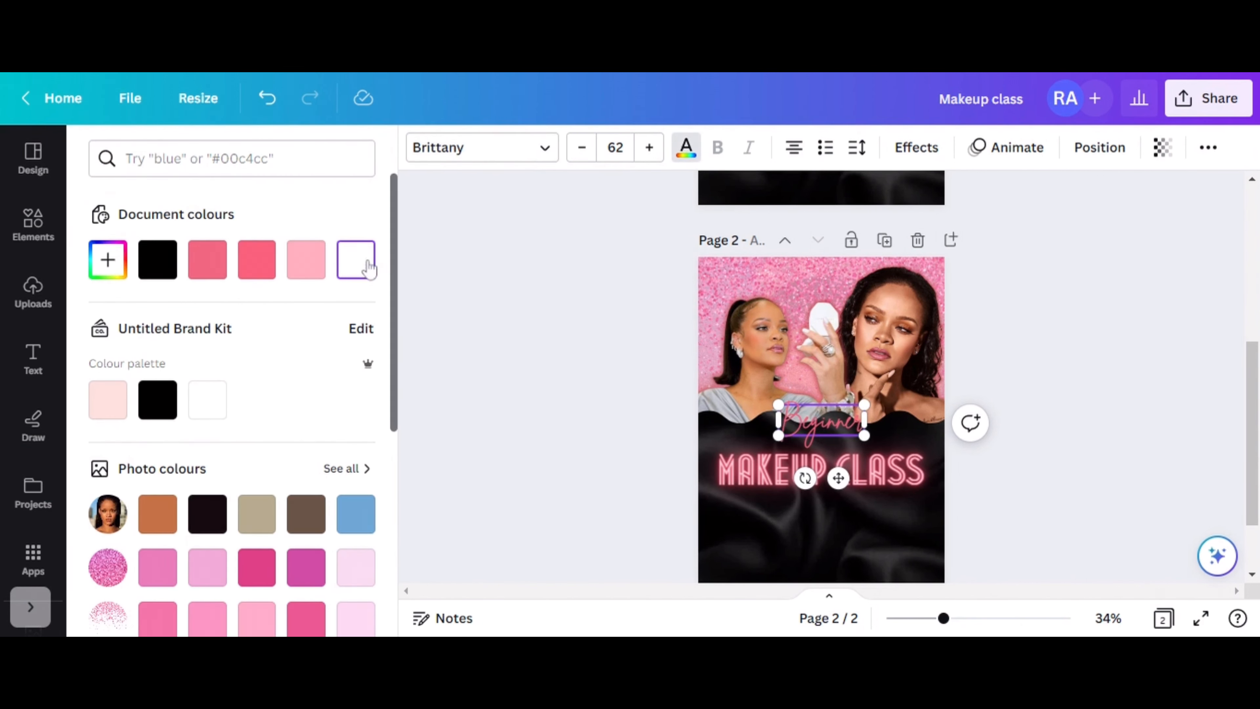
pyautogui.click(106, 256)
pyautogui.click(992, 469)
pyautogui.click(821, 421)
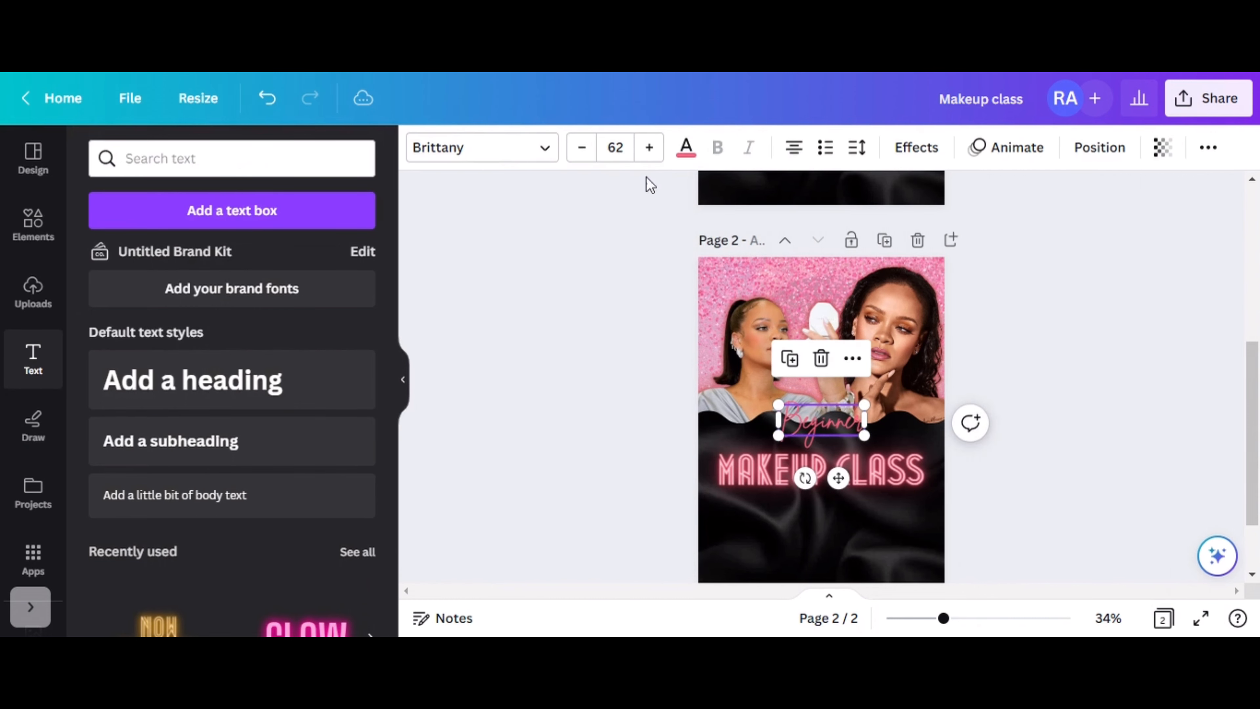
pyautogui.click(686, 147)
pyautogui.click(305, 260)
pyautogui.click(350, 268)
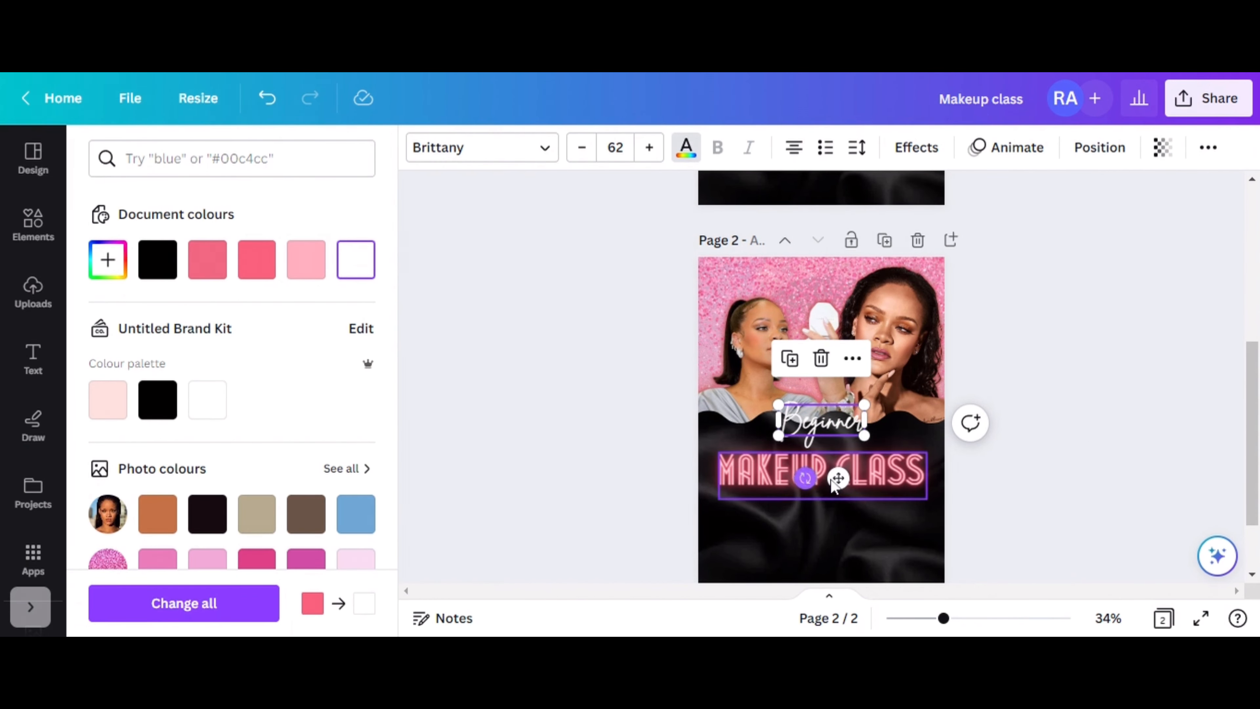
pyautogui.moveTo(838, 478); pyautogui.dragTo(838, 503)
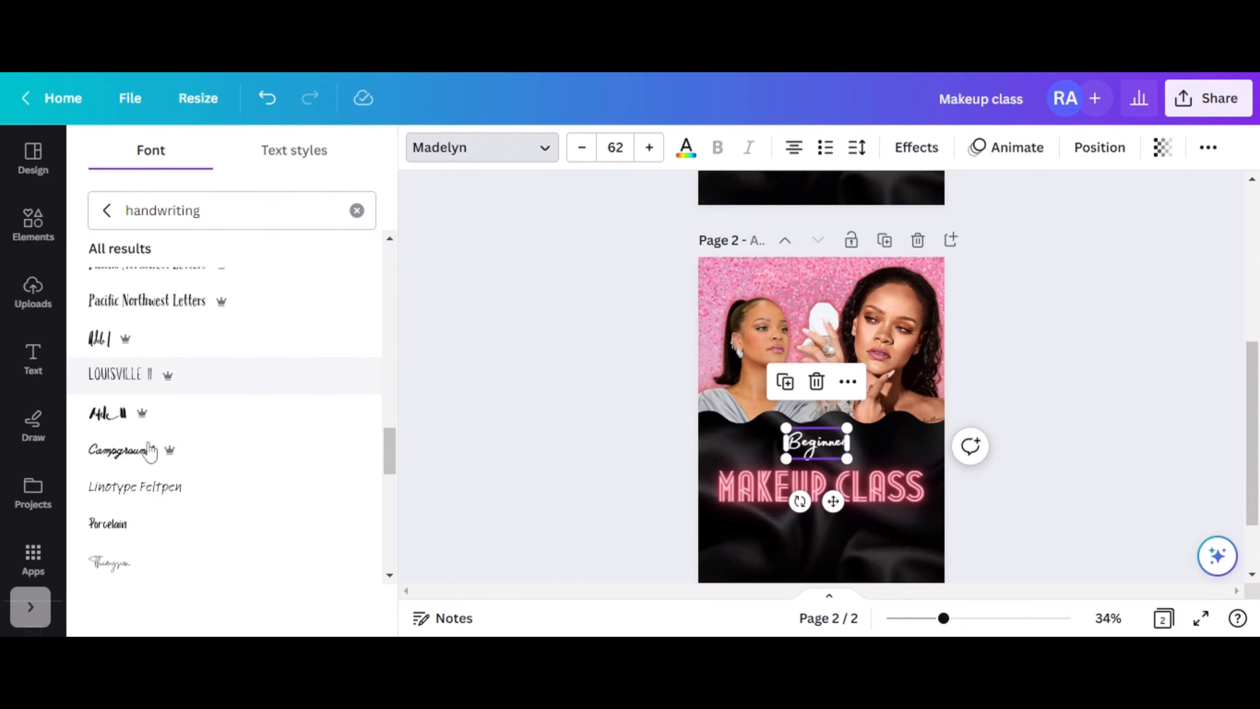
# - Set the "Beginner" text's font to Moontime, enlarge it to size 104 just above the title, and deselect it
pyautogui.scroll(-6, 157, 437)
pyautogui.scroll(-8, 165, 417)
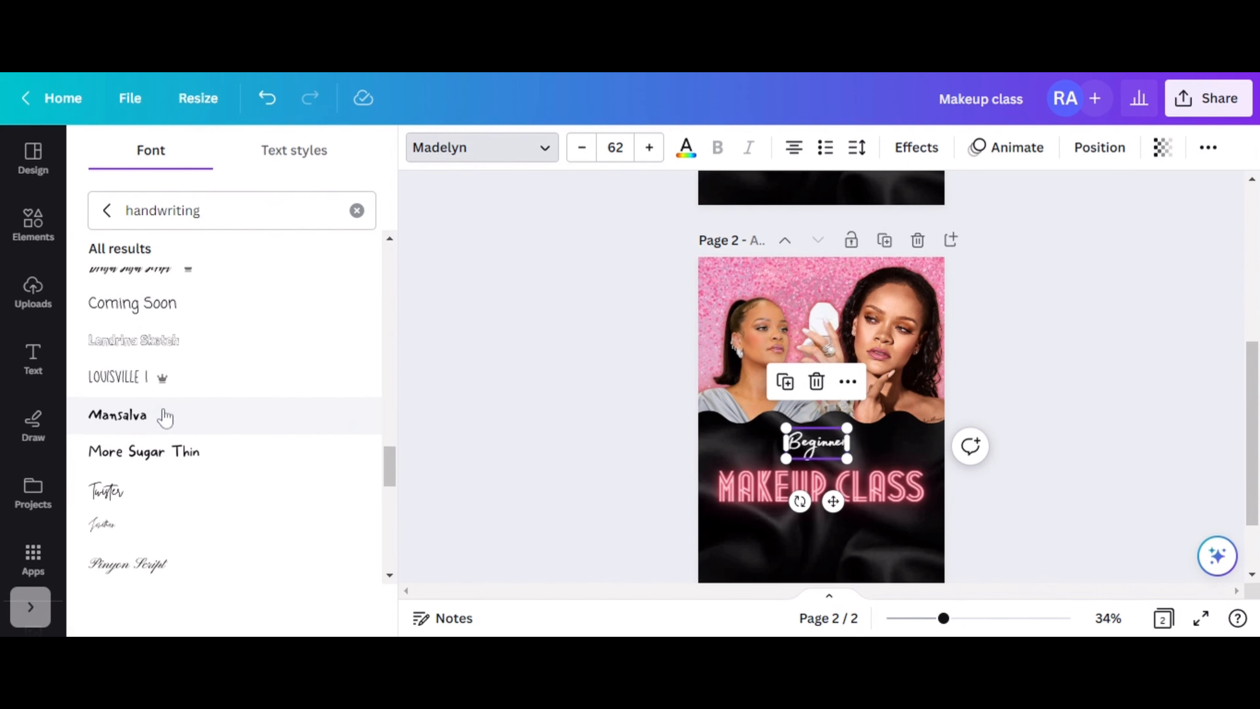
pyautogui.scroll(-8, 165, 417)
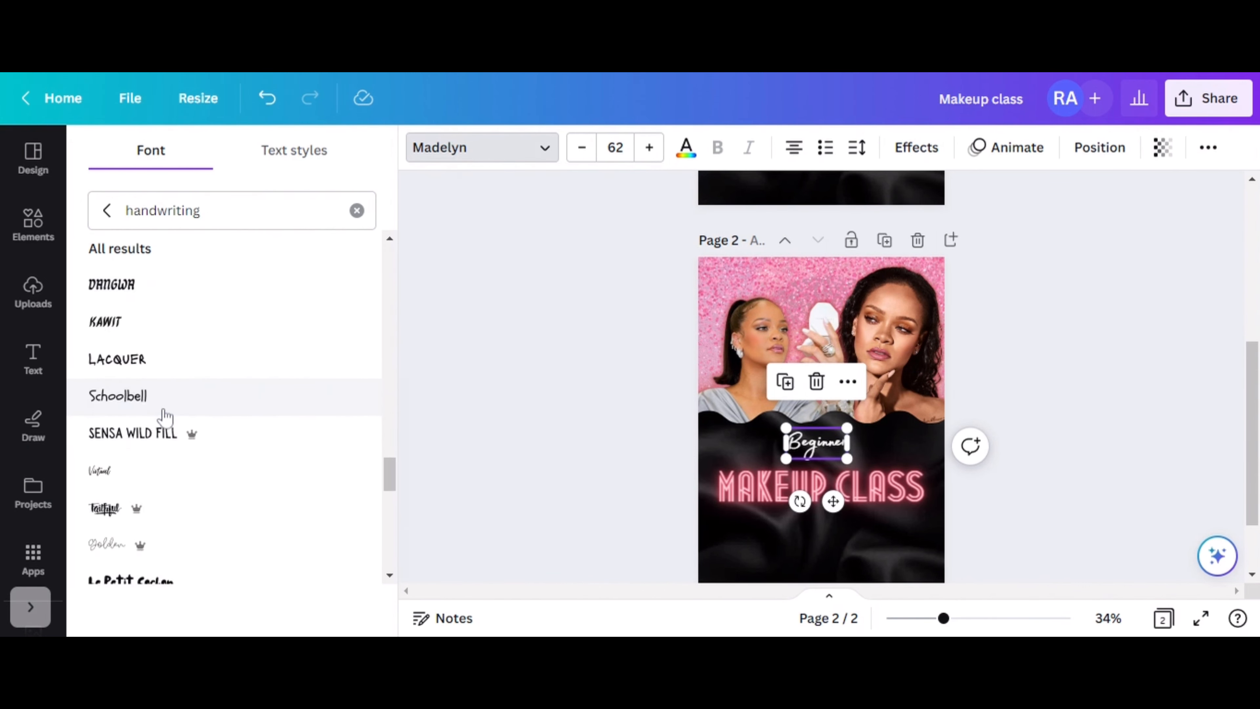
pyautogui.scroll(-6, 165, 417)
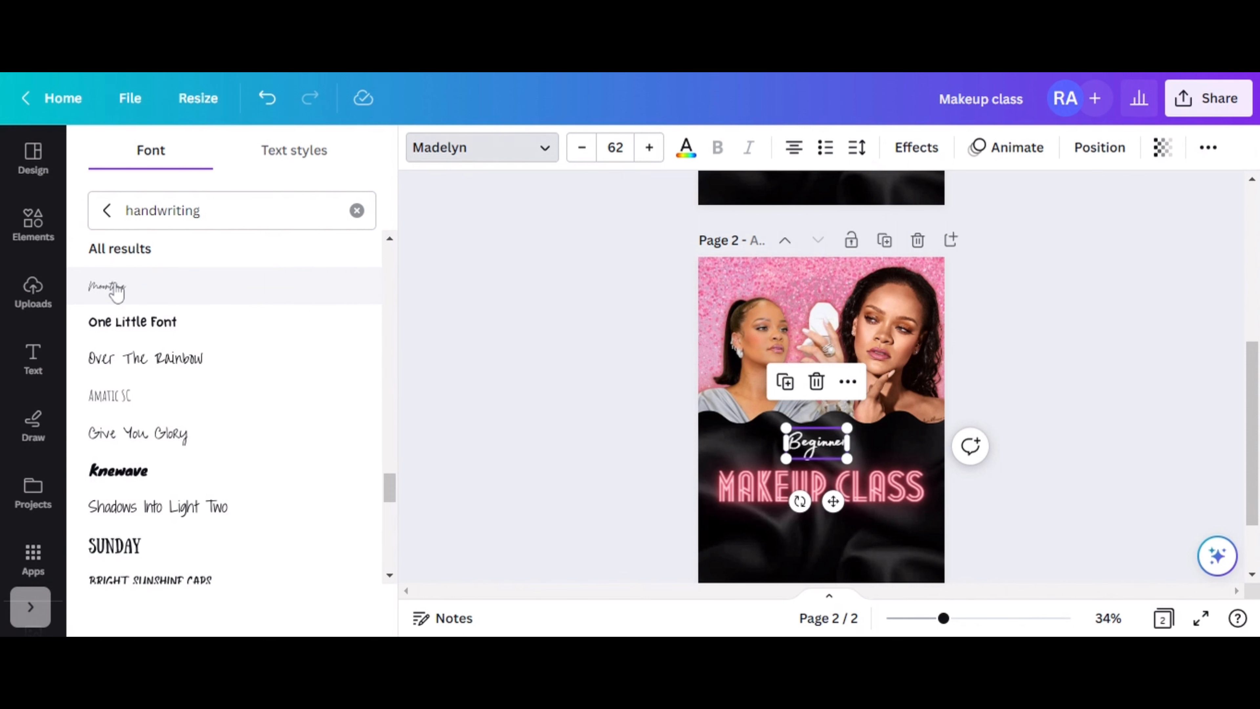
pyautogui.click(104, 298)
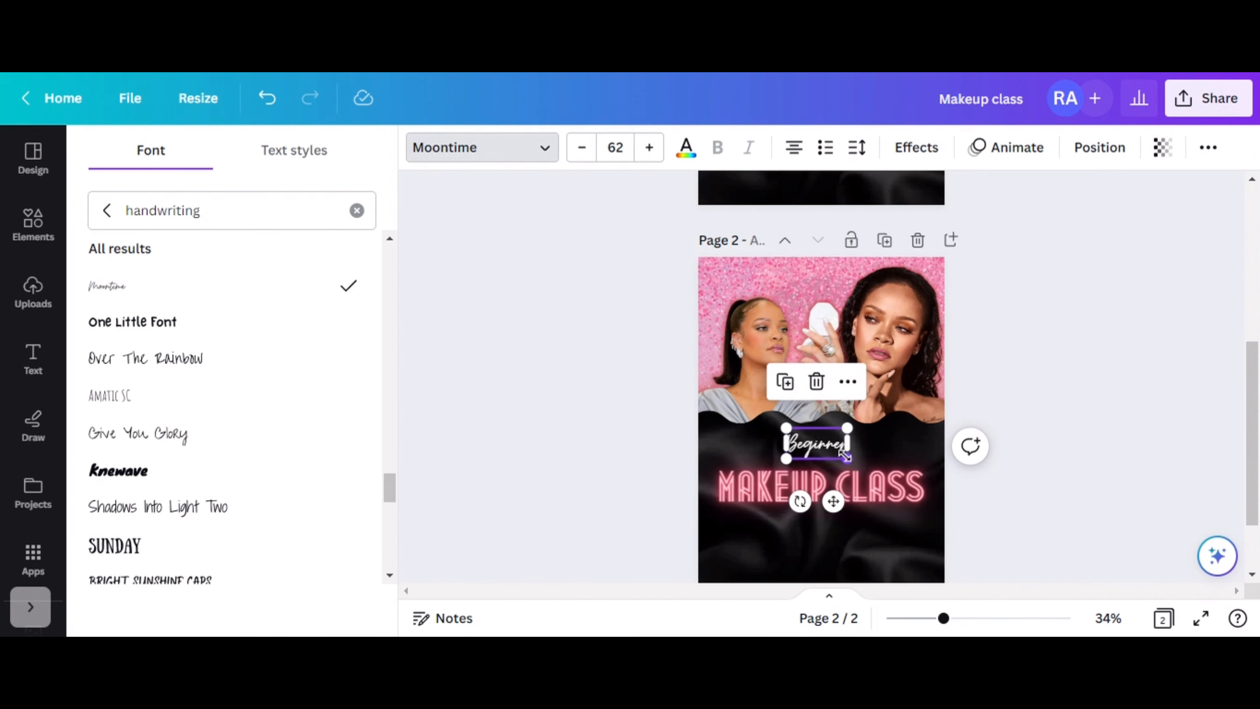
pyautogui.moveTo(845, 455); pyautogui.dragTo(834, 524)
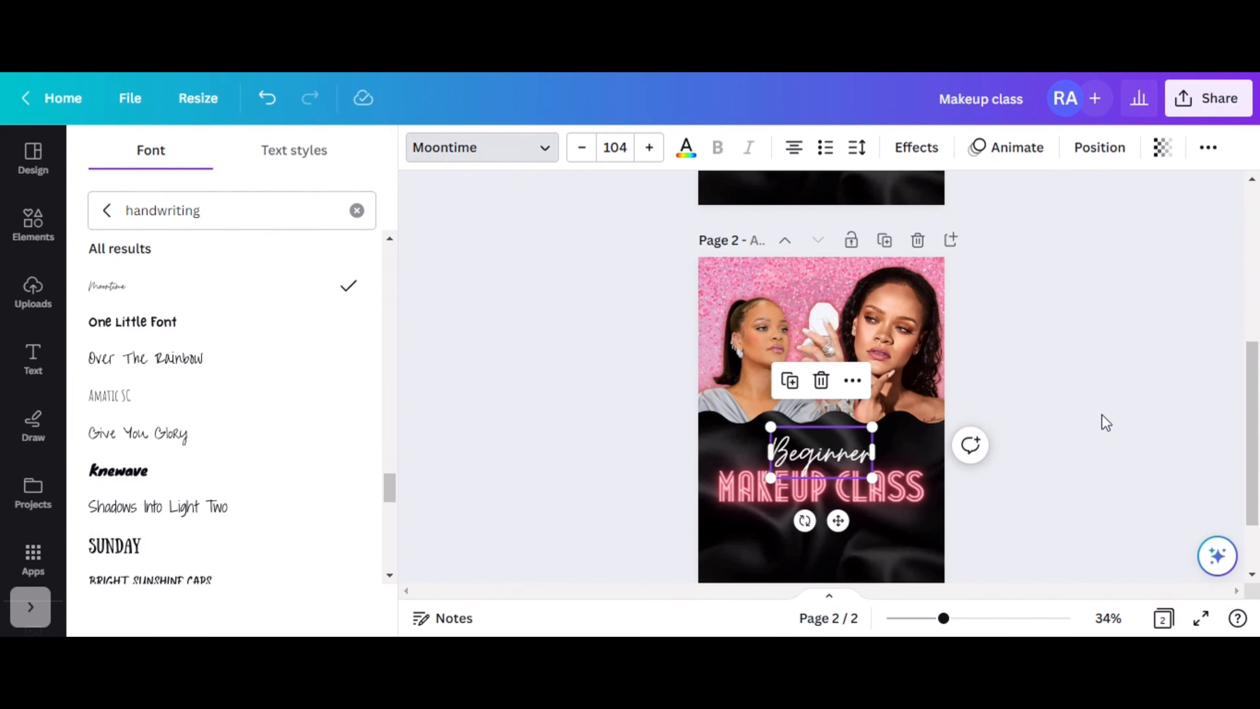
pyautogui.click(1101, 421)
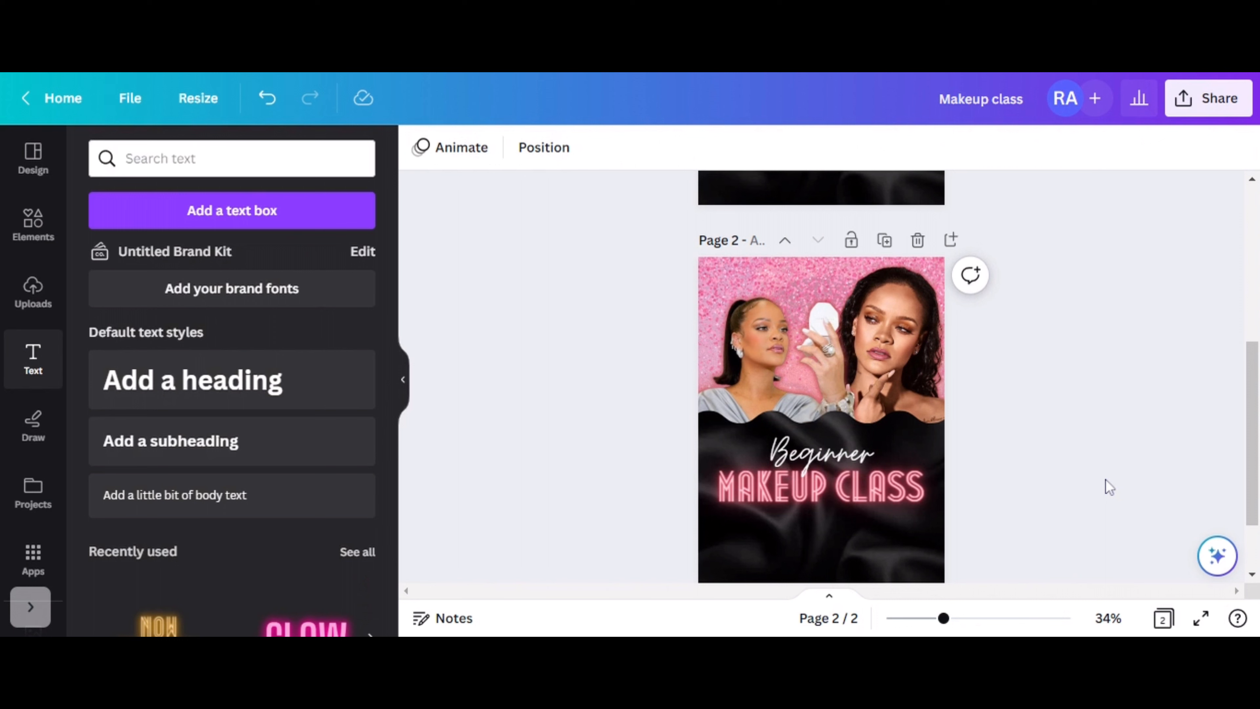
# - Delete page 1, the version of the flyer without any text
pyautogui.scroll(-2, 1101, 493)
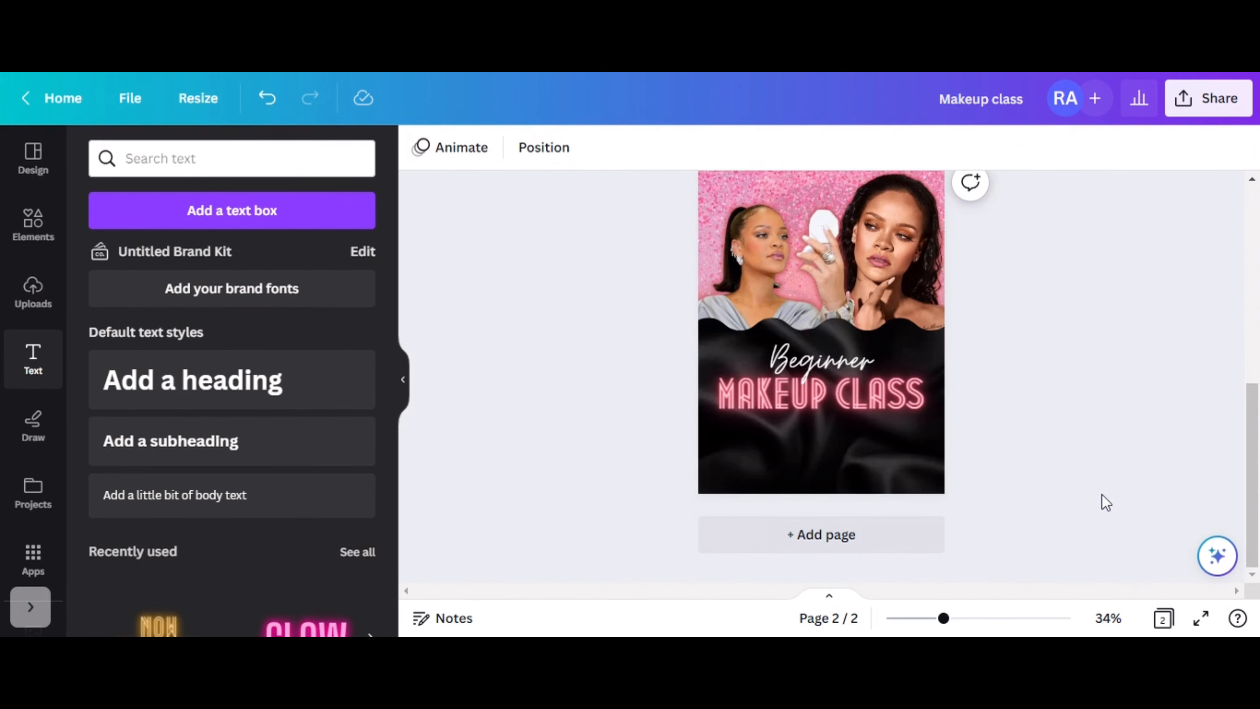
pyautogui.scroll(4, 1124, 462)
pyautogui.scroll(-2, 1124, 463)
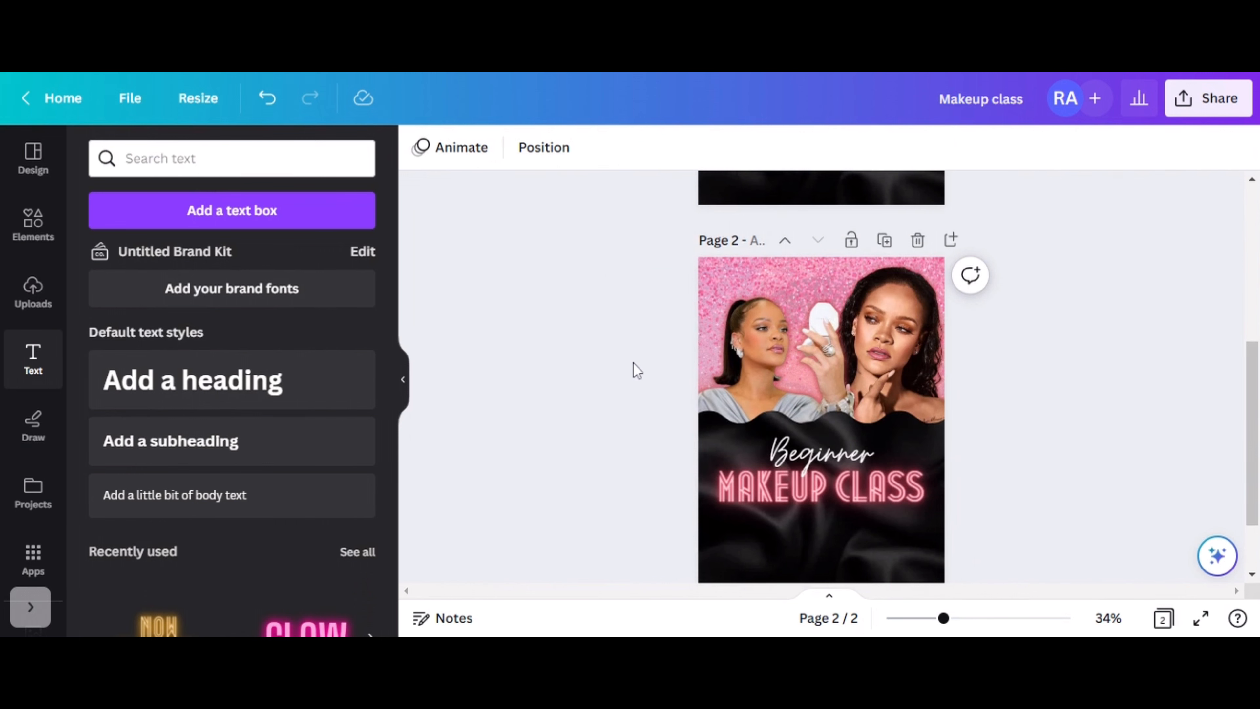
pyautogui.scroll(7, 634, 369)
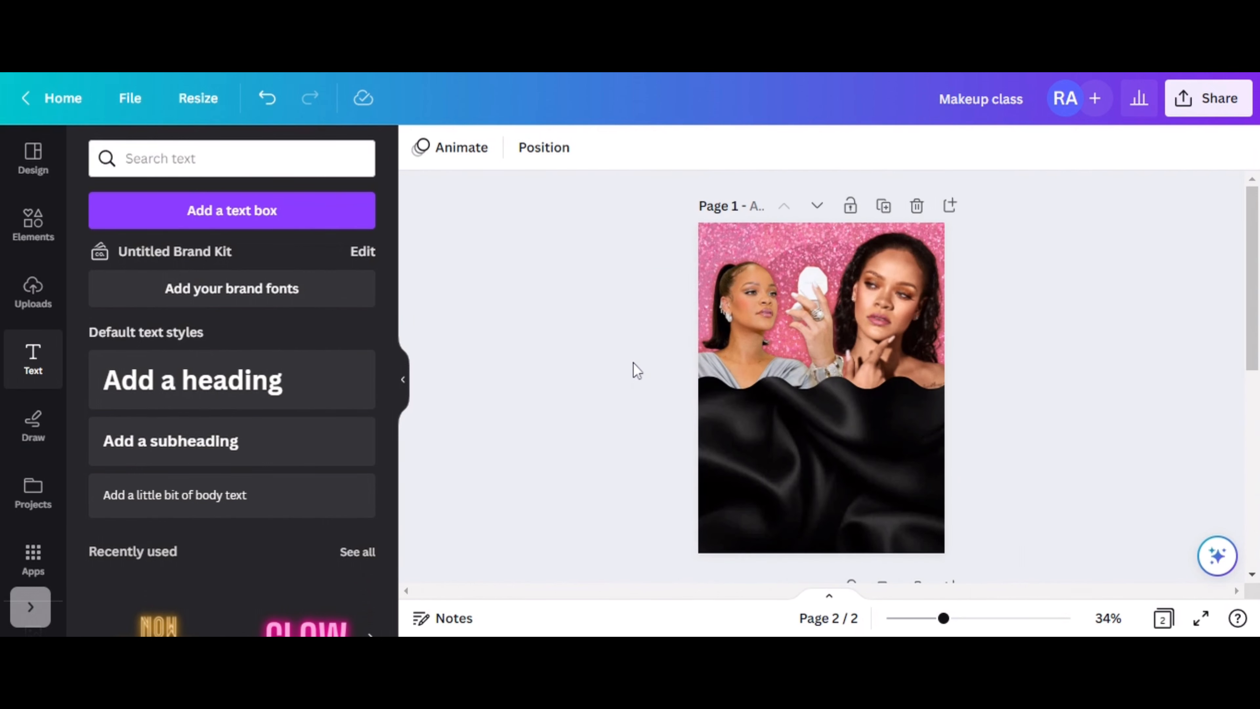
pyautogui.click(916, 205)
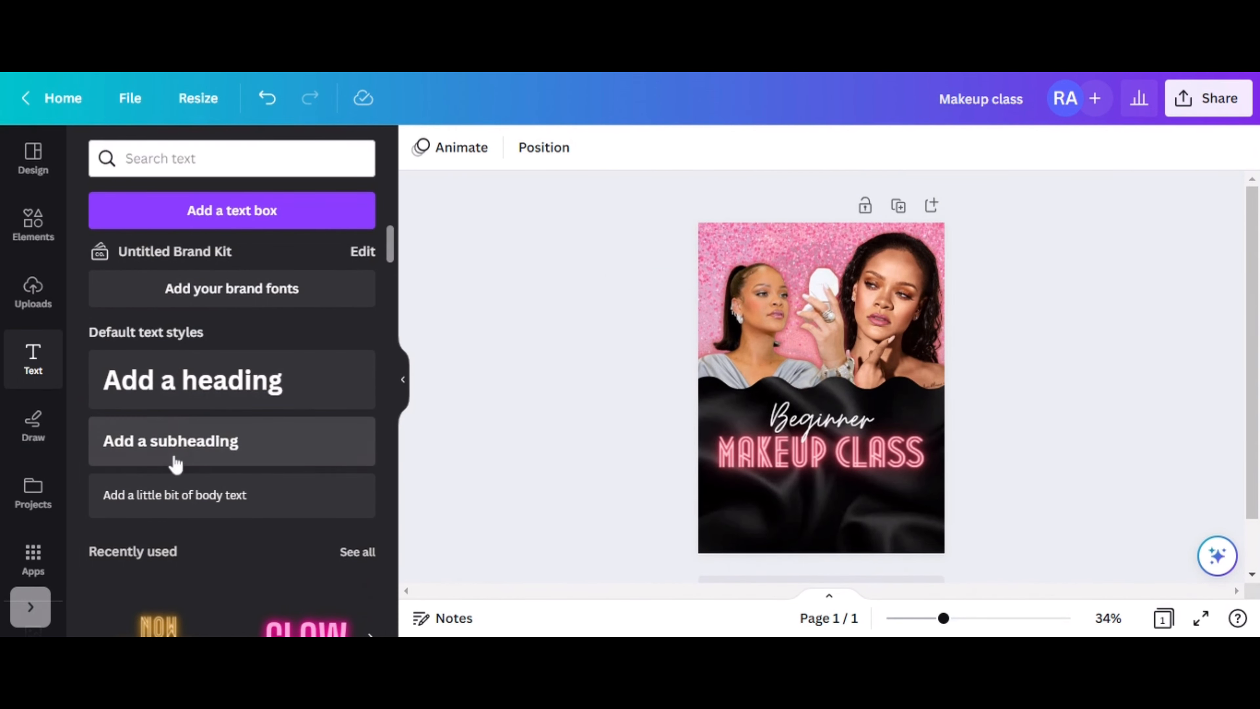
# - Add a white centred subheading listing "COURSE INCLUDES:", "SKIN PREP", "NATURAL MAKEUP", "BROW SHAPING" and "LASH APPLICATION" on separate lines
pyautogui.click(184, 441)
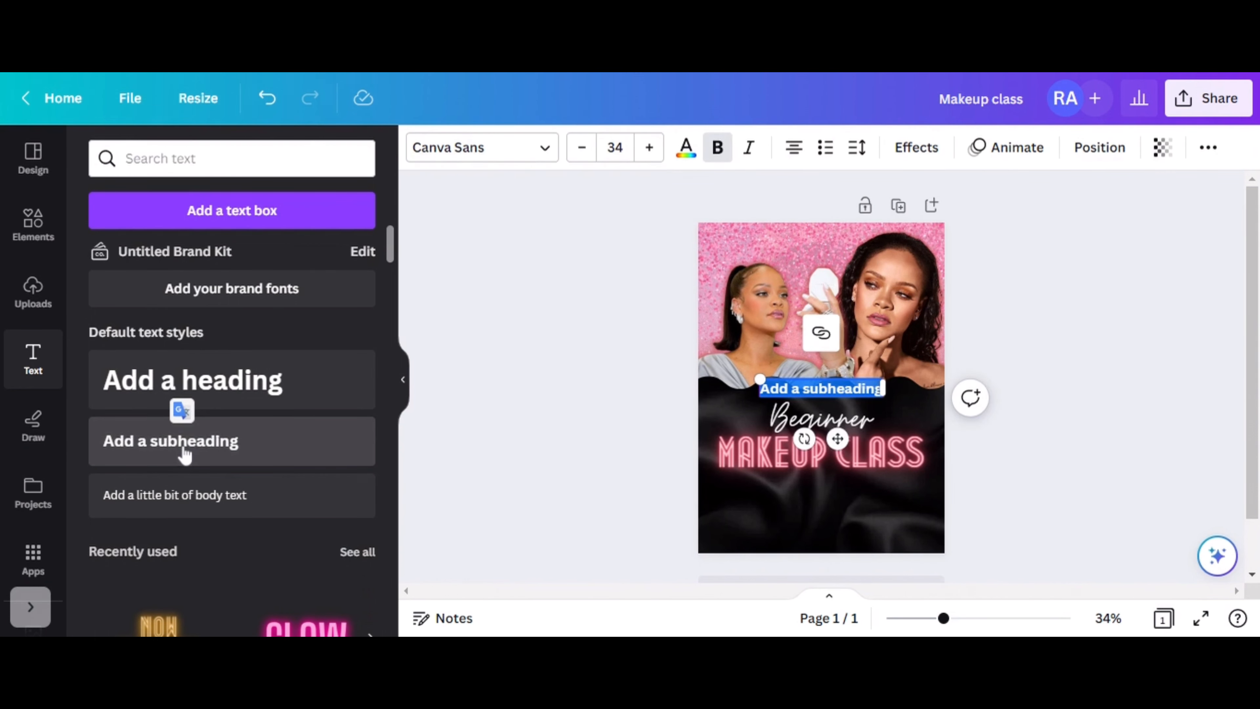
pyautogui.press('BackSpace')
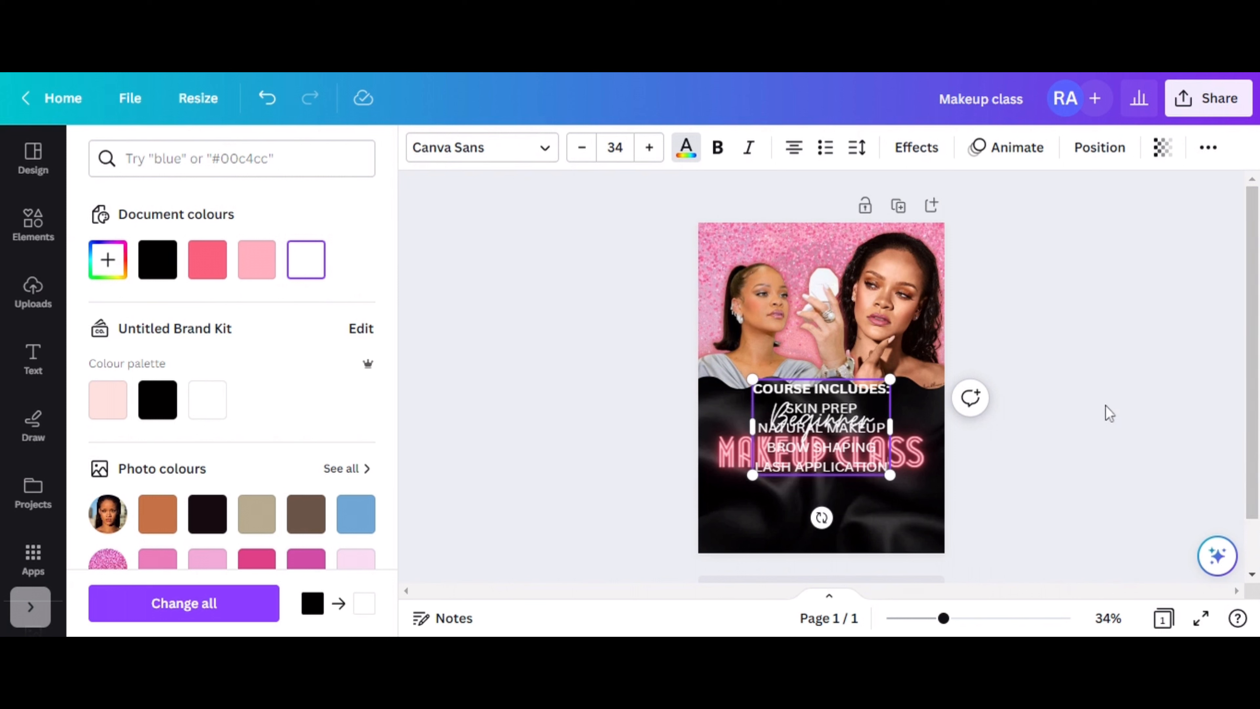
pyautogui.click(857, 425)
pyautogui.click(1137, 341)
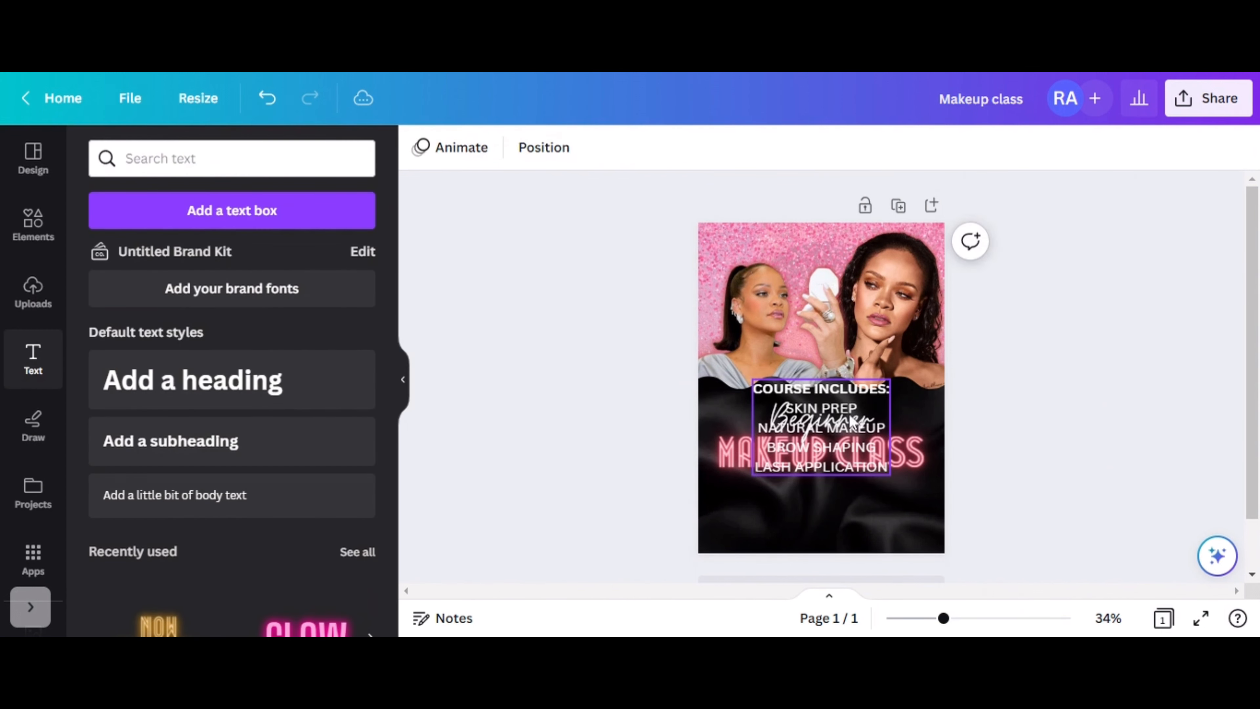
# - Shrink the course list and place it beneath the "MAKEUP CLASS" title, and shift "Beginner" and the title up together
pyautogui.click(893, 378)
pyautogui.moveTo(890, 379); pyautogui.dragTo(840, 412)
pyautogui.moveTo(793, 446); pyautogui.dragTo(824, 505)
pyautogui.click(1016, 471)
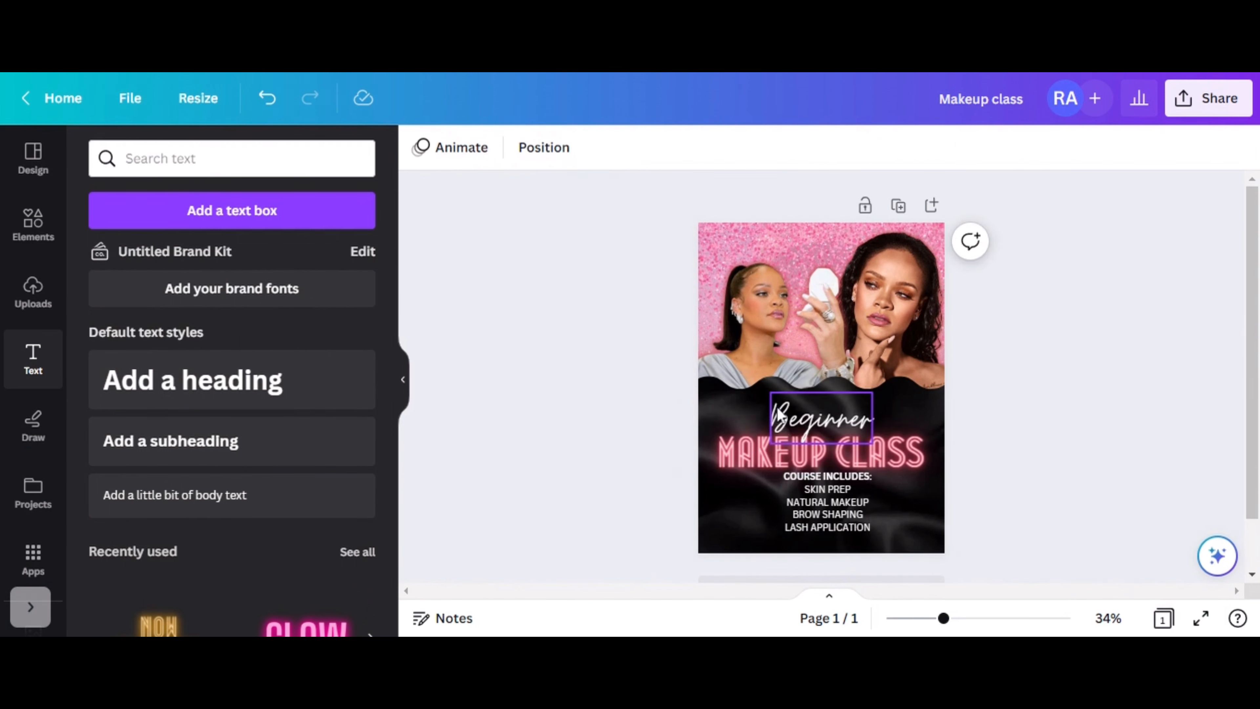
pyautogui.click(820, 419)
pyautogui.keyDown('shift'); pyautogui.click(904, 454); pyautogui.keyUp('shift')
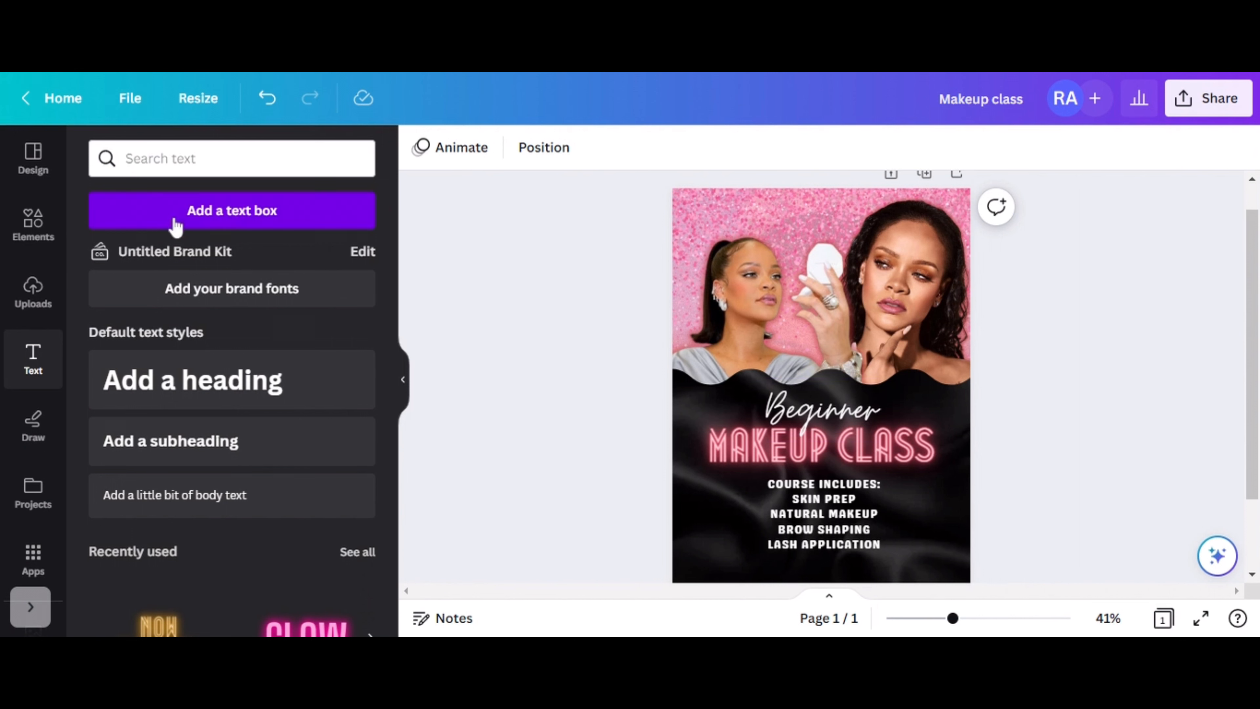
# - Add body text reading "LINK IN BIO TO REGISTER!" and place it centred directly below the course list
pyautogui.click(224, 222)
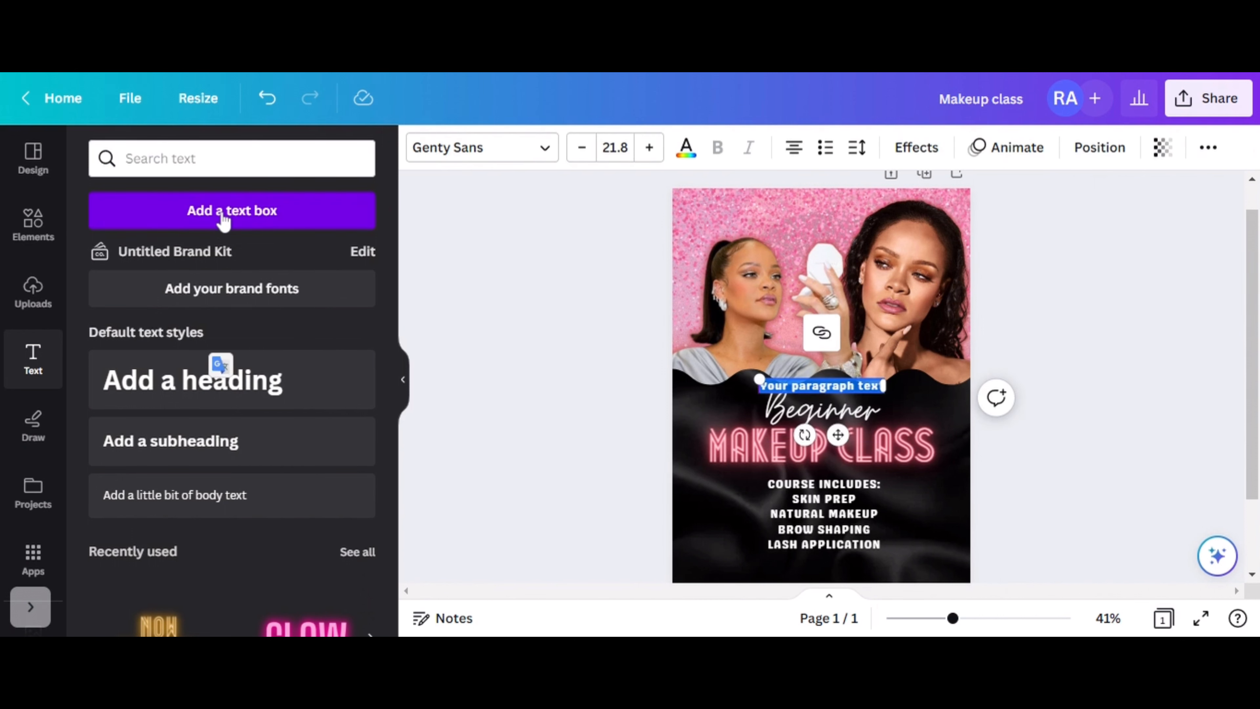
pyautogui.press('BackSpace')
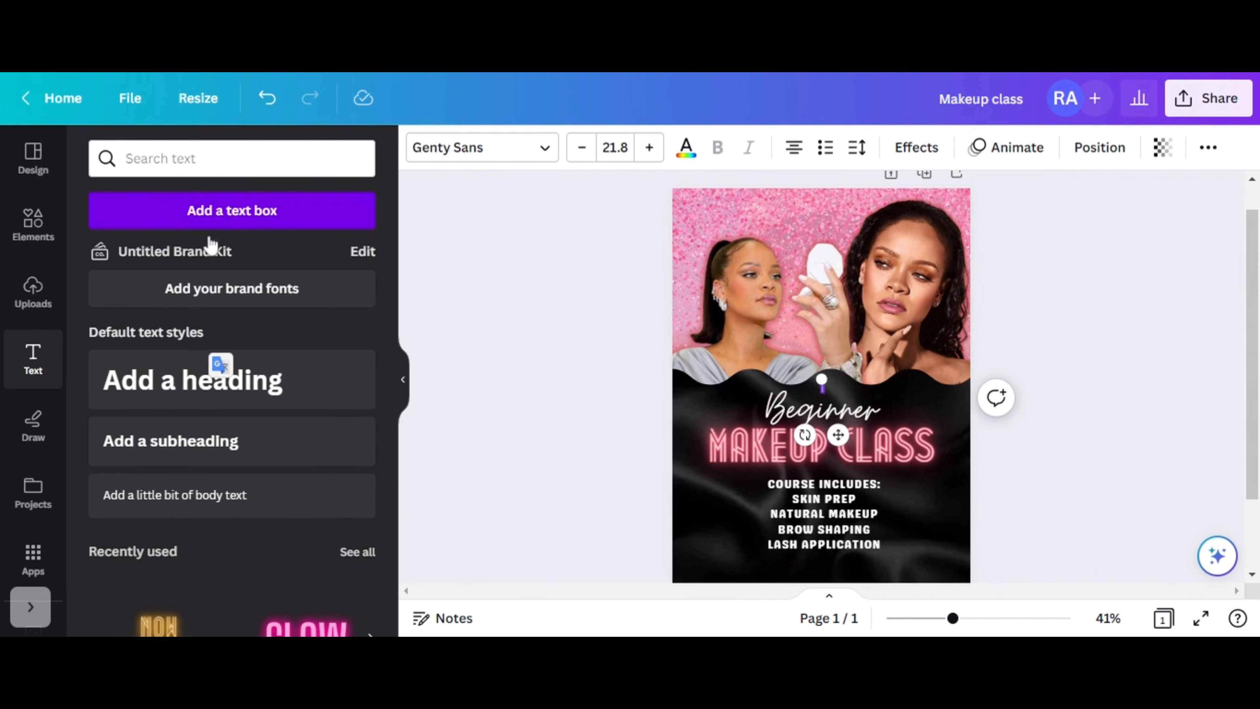
pyautogui.click(205, 501)
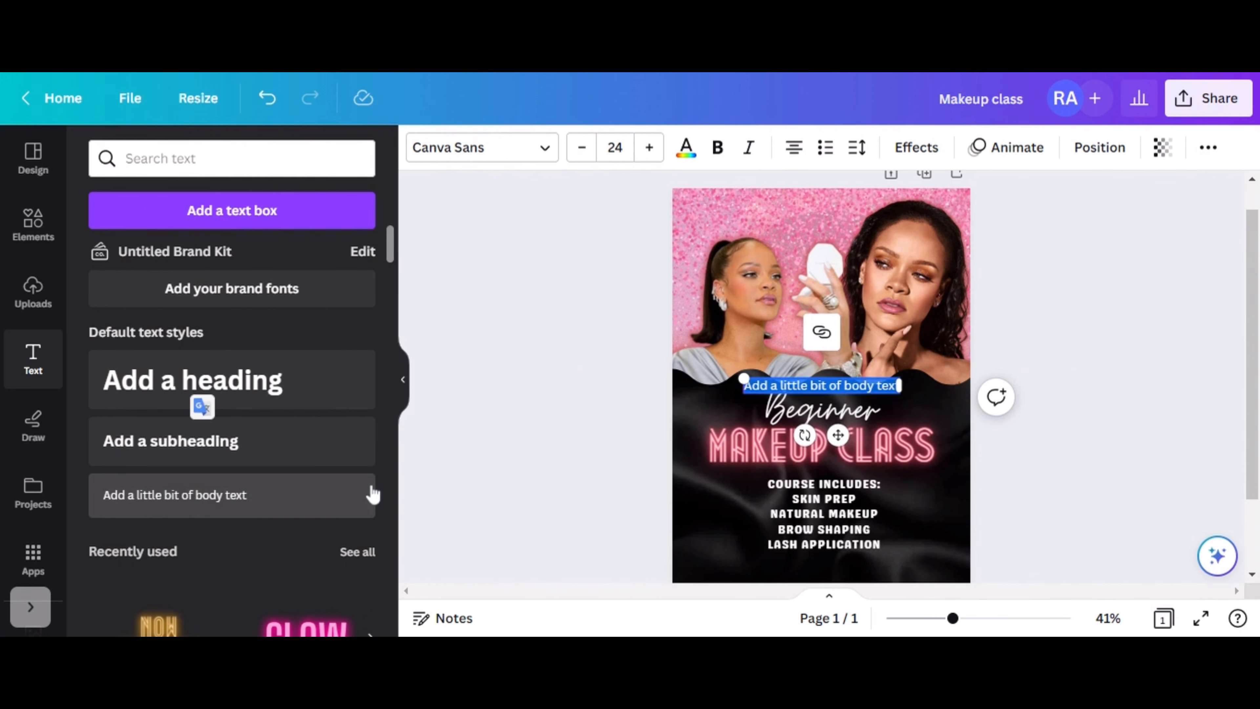
pyautogui.write('LIT')
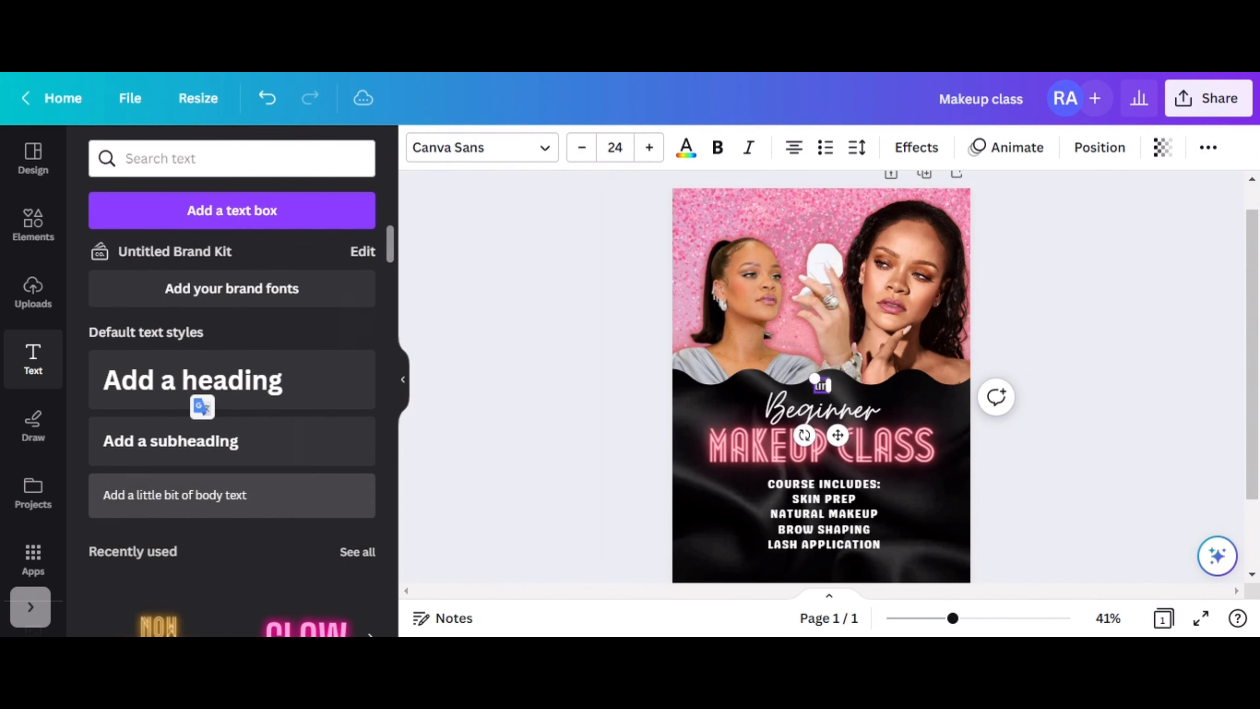
pyautogui.write(' IN BIO TO REGISTER!')
pyautogui.moveTo(837, 435); pyautogui.dragTo(838, 623)
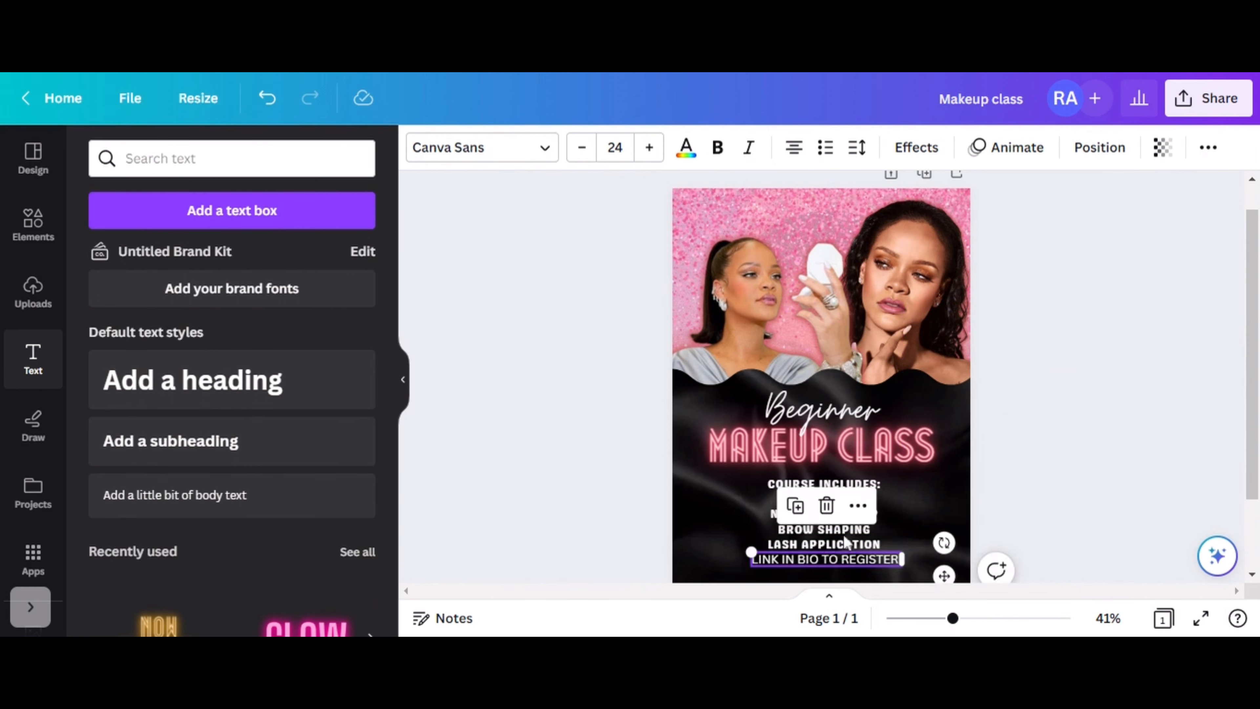
# - Nudge the course list, "Beginner" and the "MAKEUP CLASS" title upward to leave a gap above the registration line
pyautogui.click(1059, 453)
pyautogui.click(857, 508)
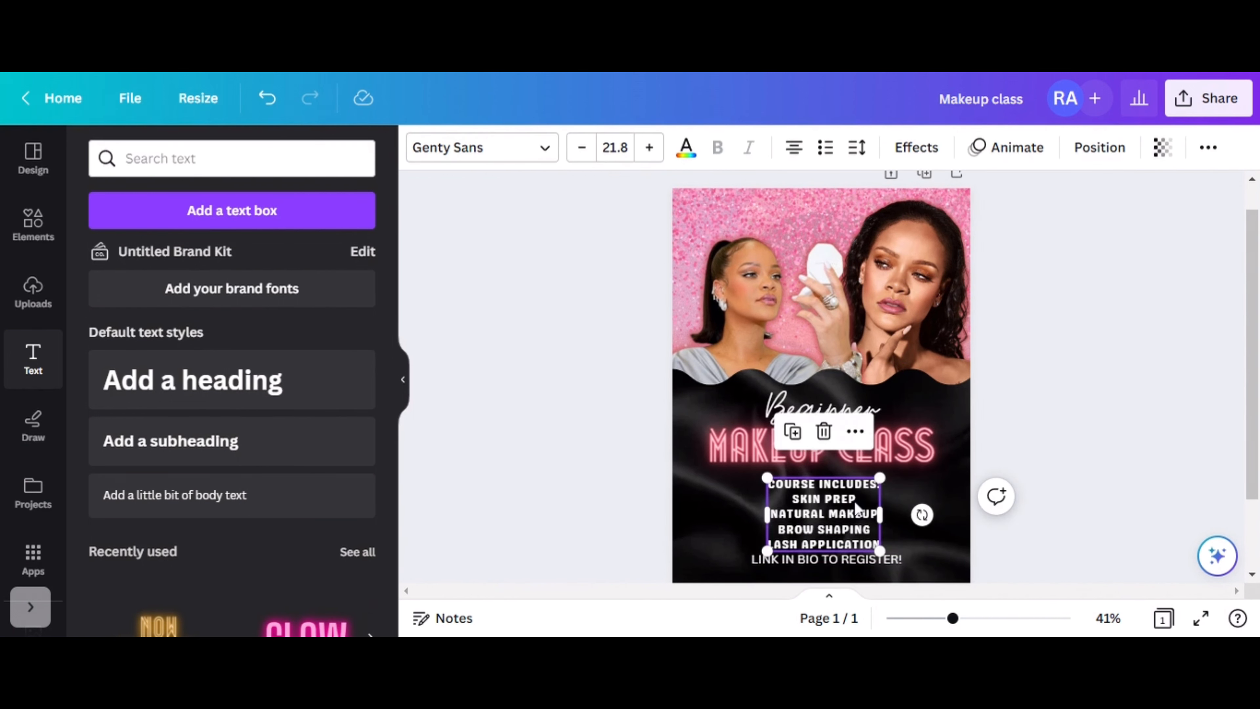
pyautogui.press('Up')
pyautogui.press('Up')
pyautogui.press('Up')
pyautogui.press('Up')
pyautogui.press('Up')
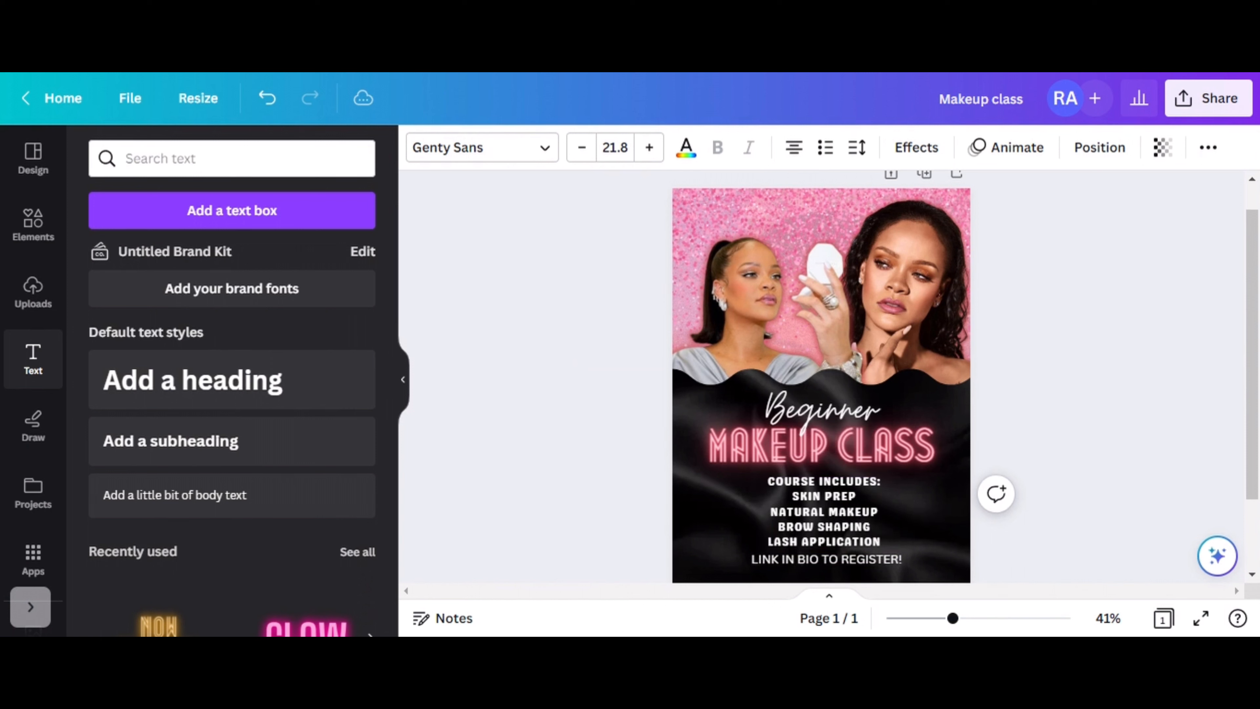
pyautogui.press('Up')
pyautogui.press('Up')
pyautogui.press('Up')
pyautogui.press('Up')
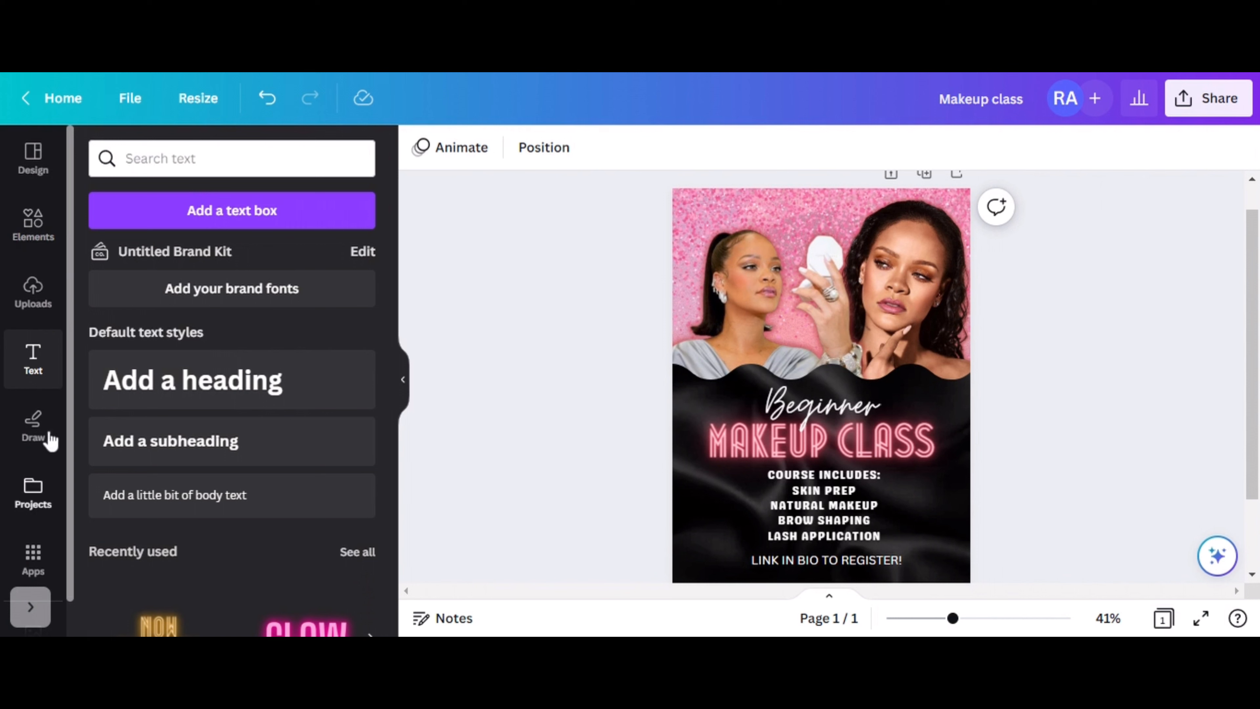
# - Search the elements library for "MAKEUP PRODUCTS"
pyautogui.click(27, 232)
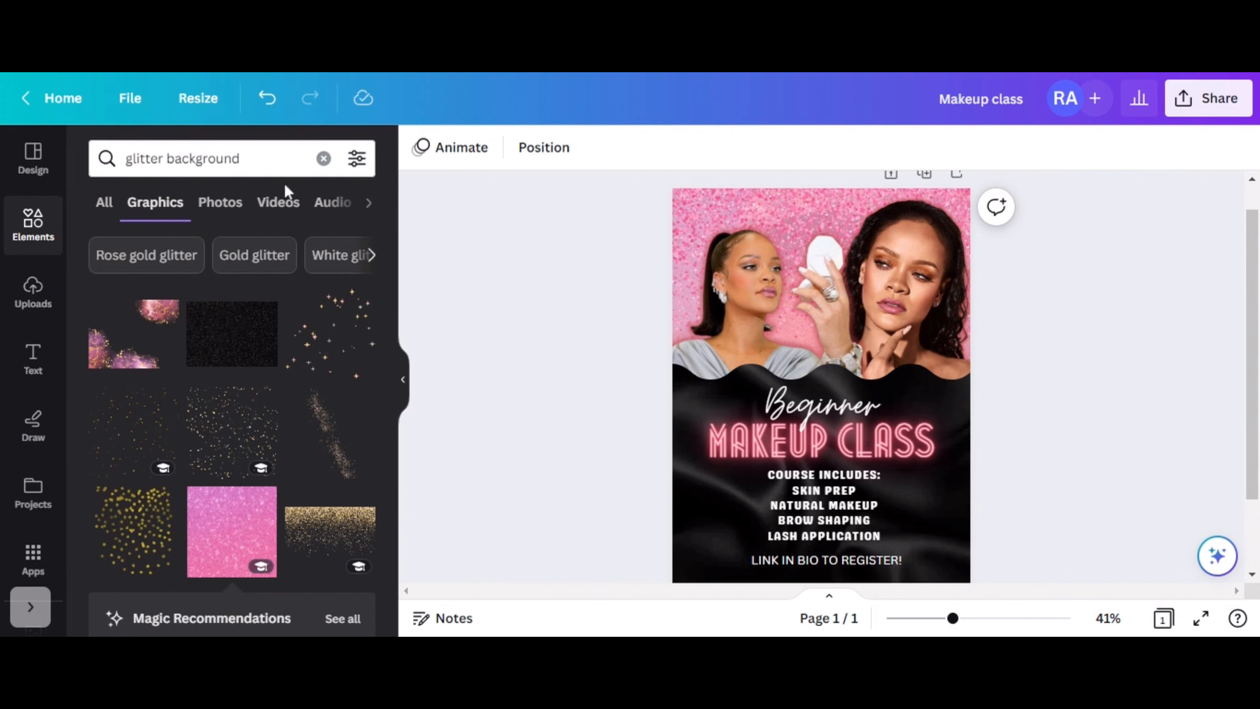
pyautogui.click(325, 160)
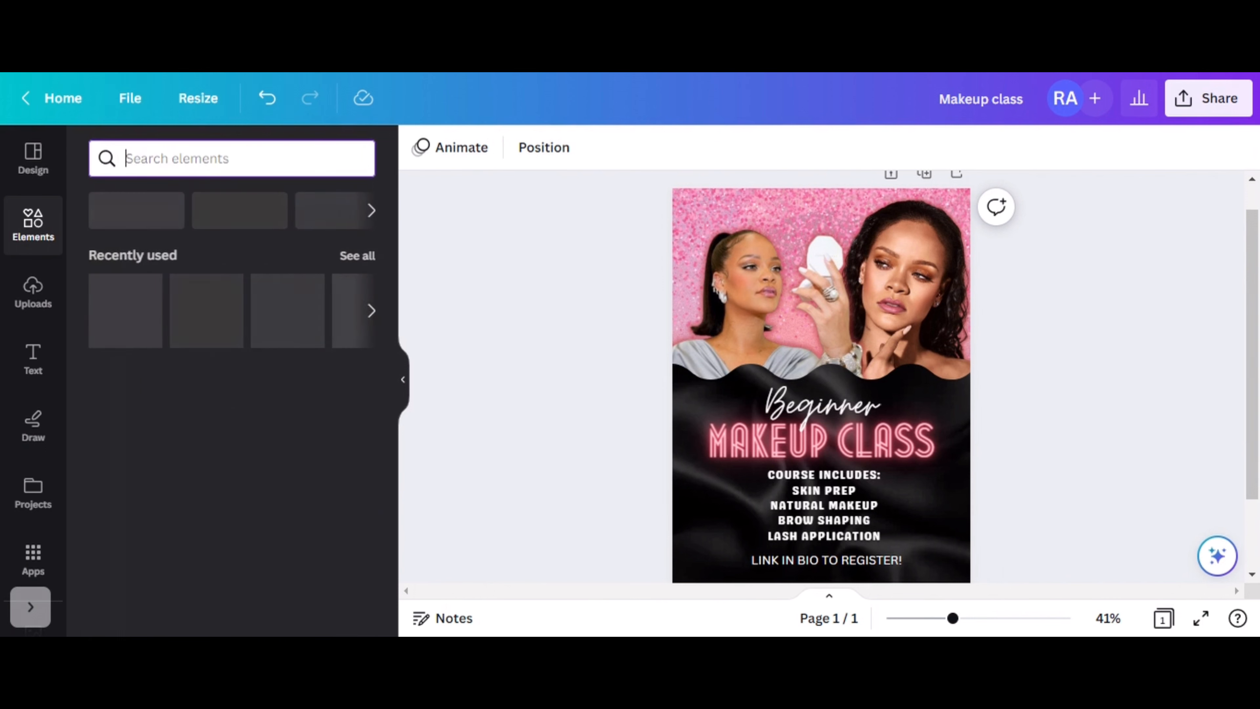
pyautogui.write('MAKEU')
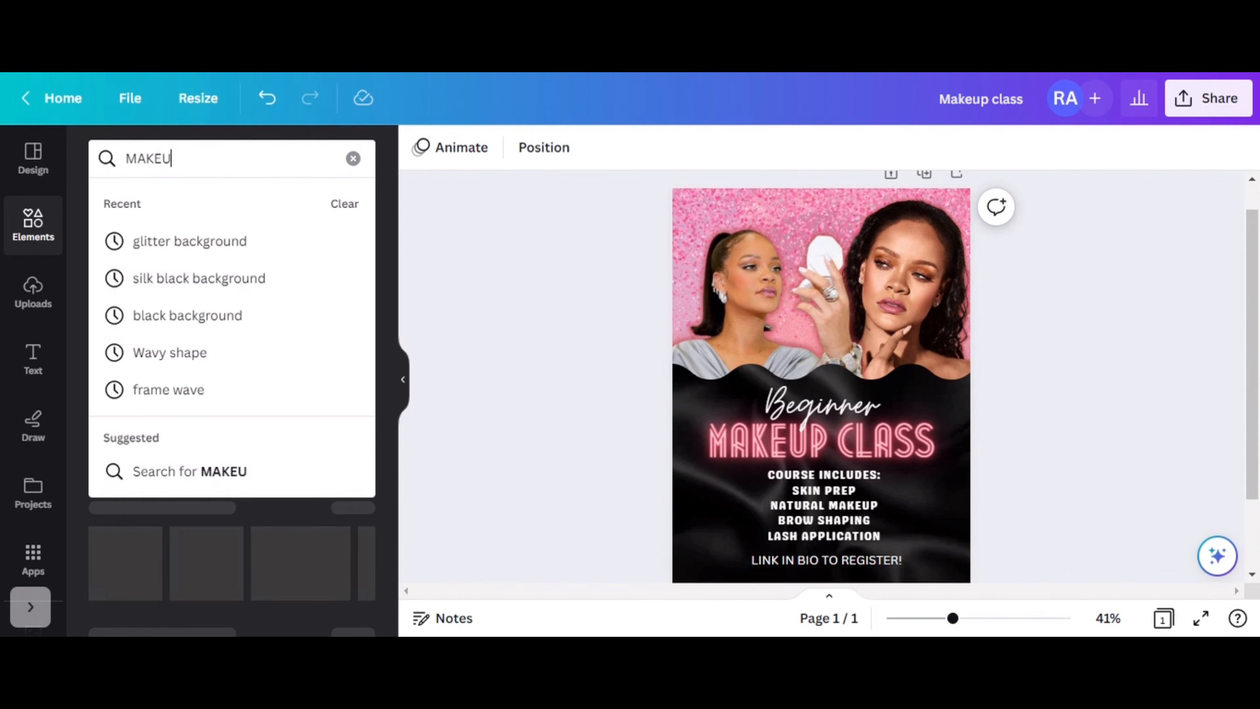
pyautogui.write('P PRO')
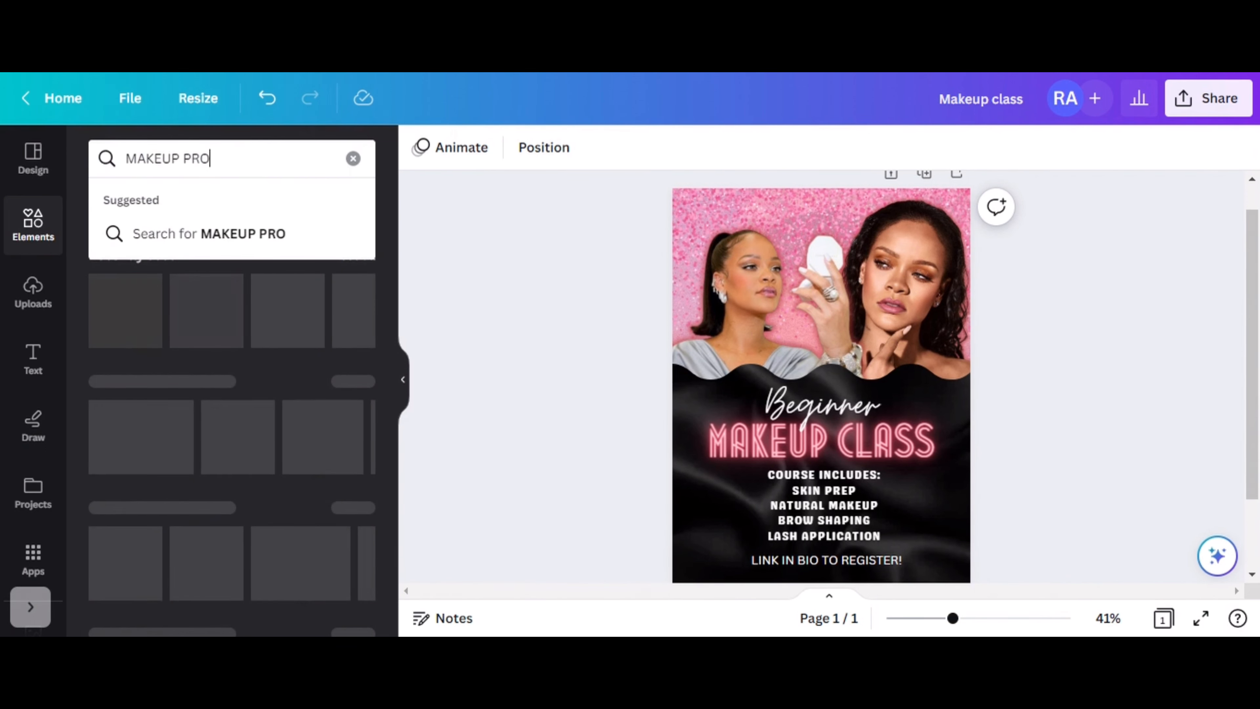
pyautogui.write('DUCTS')
pyautogui.press('Return')
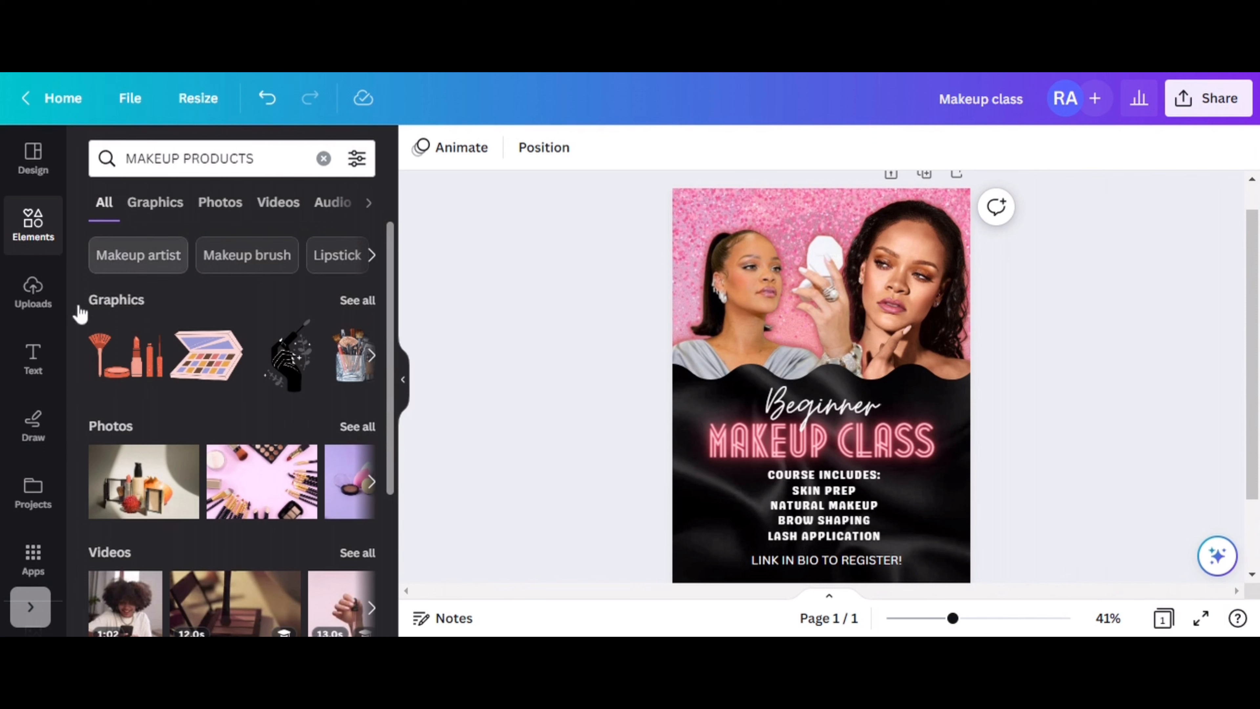
# - Add the uploaded makeup products photo to the flyer and remove its background
pyautogui.click(32, 312)
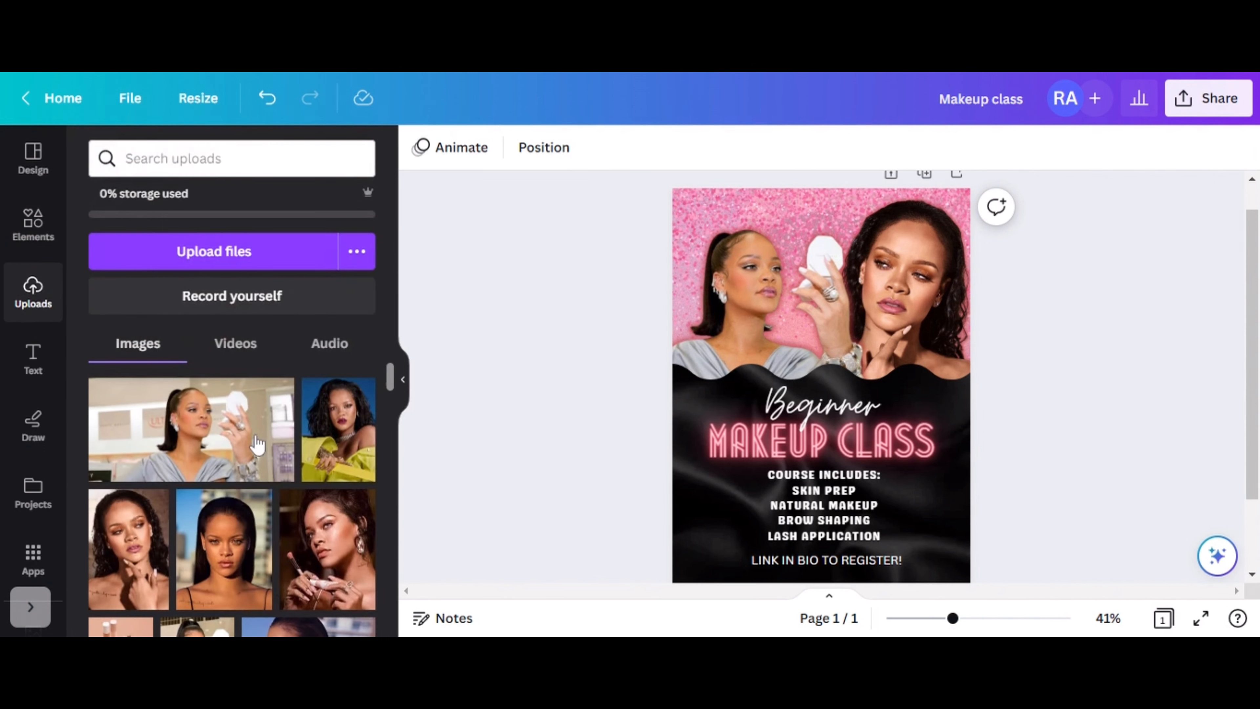
pyautogui.scroll(-3, 258, 516)
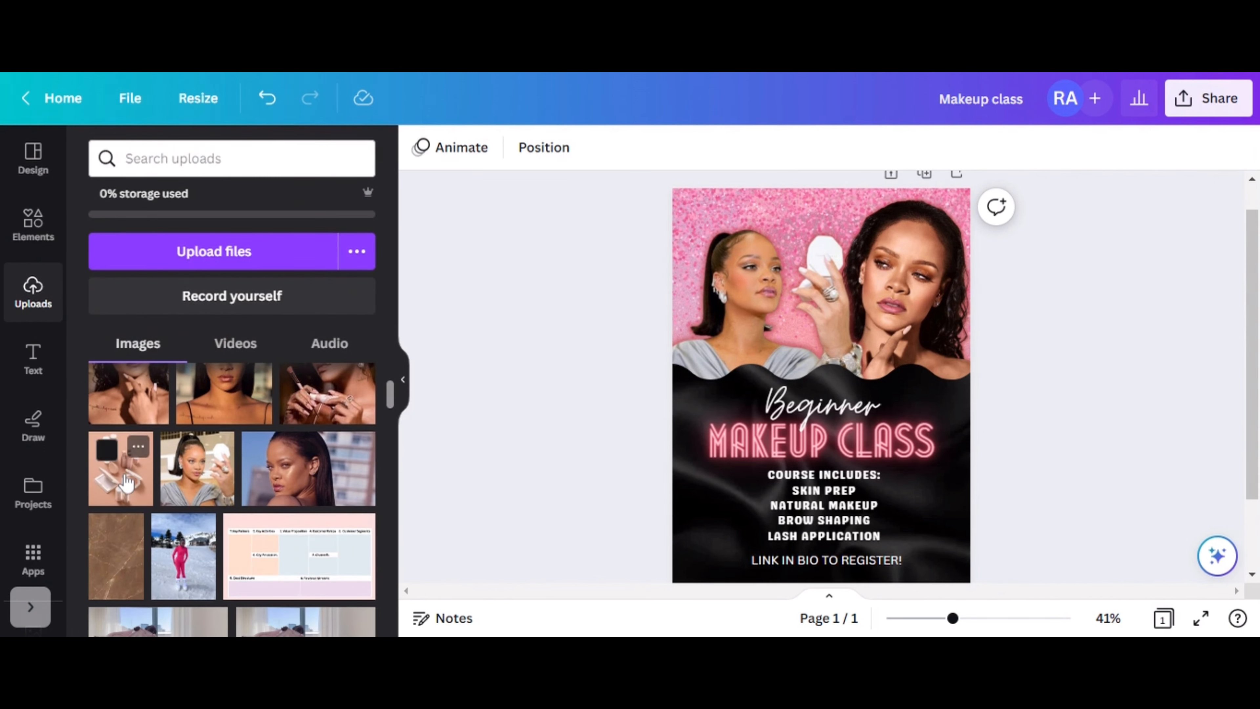
pyautogui.click(132, 489)
pyautogui.click(454, 148)
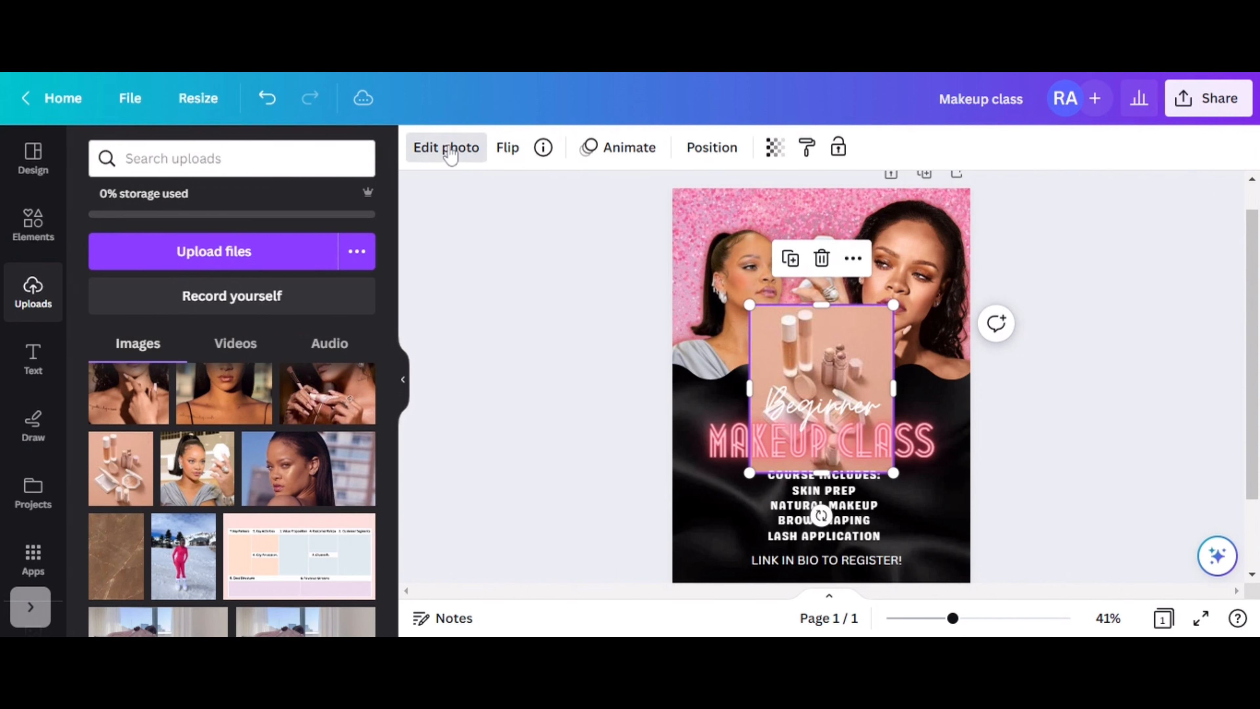
pyautogui.click(127, 340)
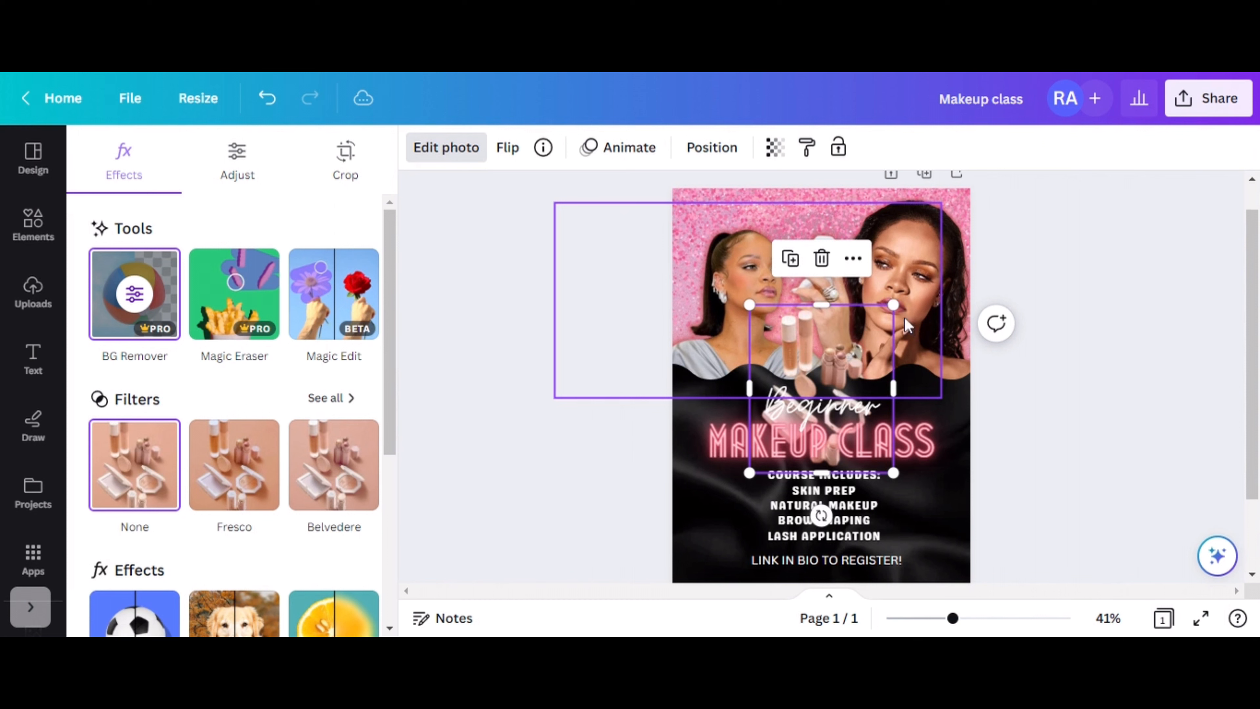
# - Resize the makeup products cutout and move it to the lower-left area of the flyer beside the course list
pyautogui.moveTo(892, 305); pyautogui.dragTo(823, 424)
pyautogui.click(783, 446)
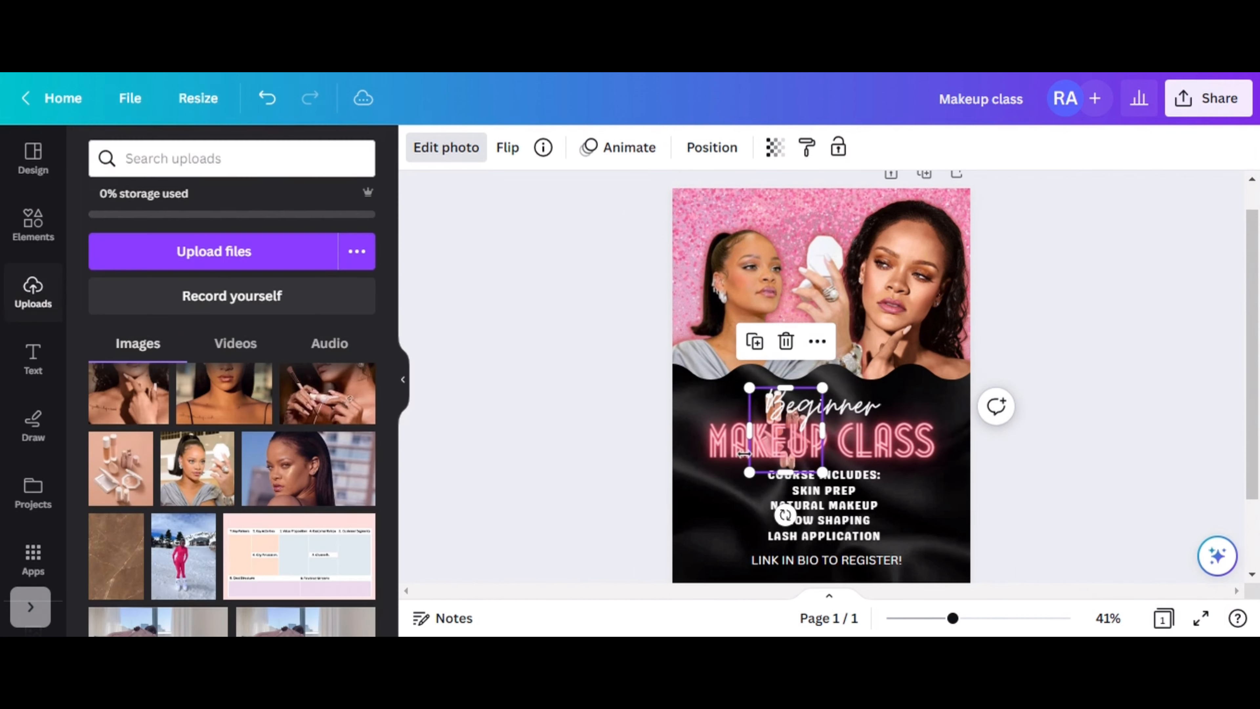
pyautogui.moveTo(819, 465); pyautogui.dragTo(791, 552)
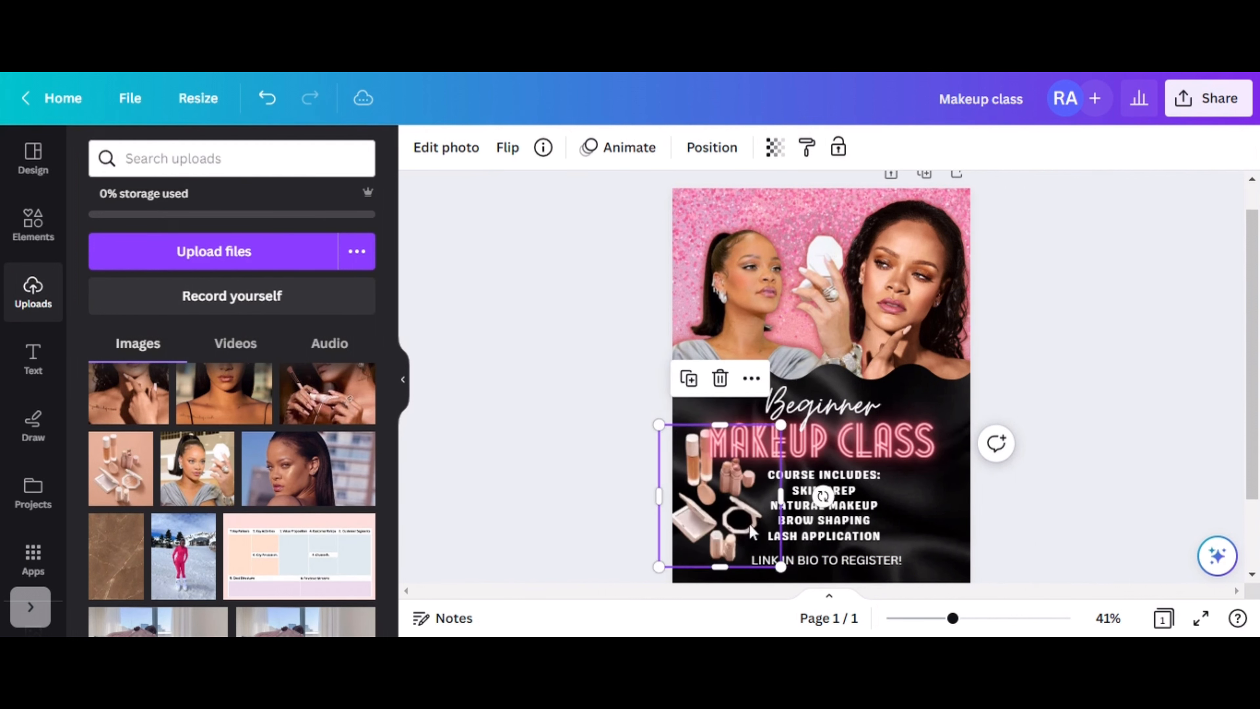
# - Restore the erased centre of the round mirror compact in the products cutout using the background remover's Restore brush at size 20
pyautogui.click(446, 149)
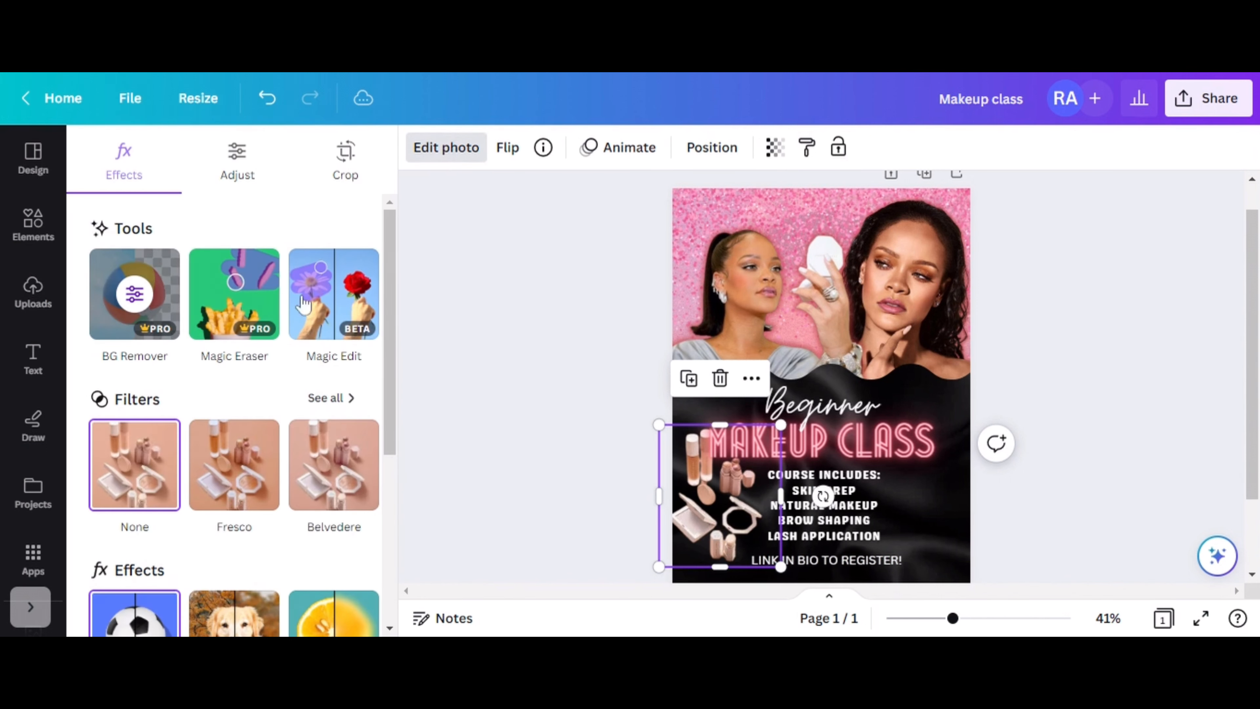
pyautogui.click(131, 304)
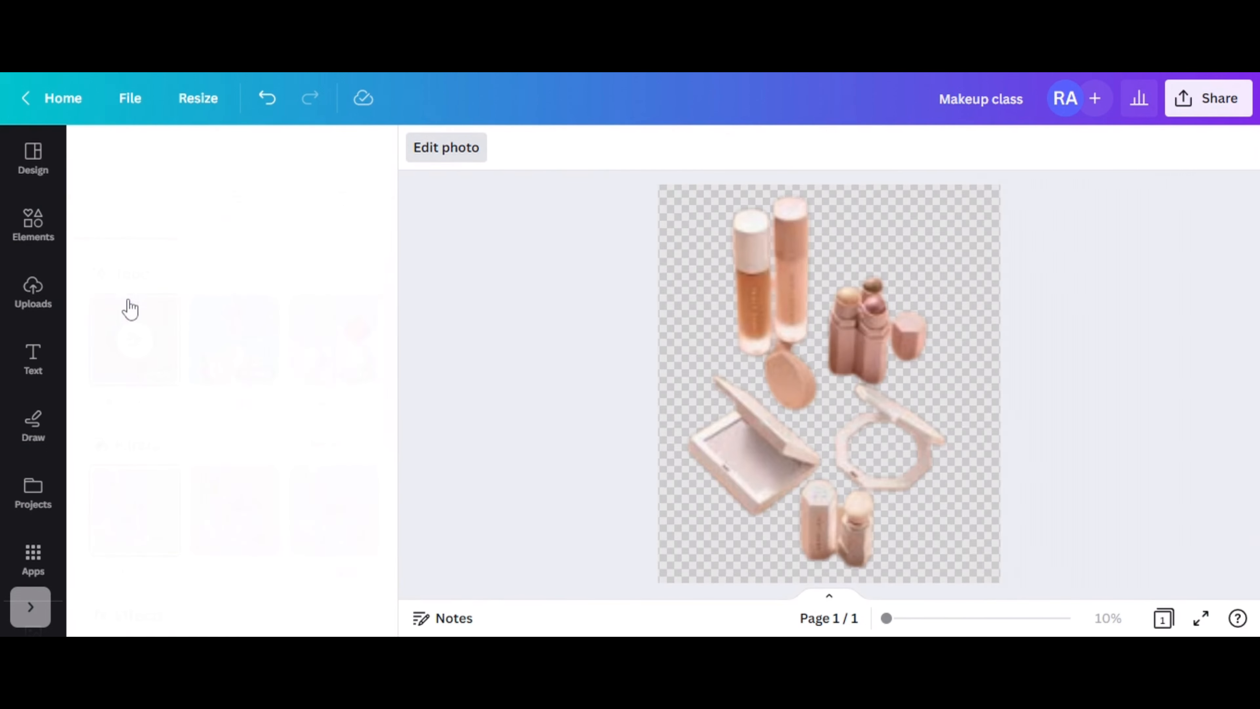
pyautogui.click(233, 279)
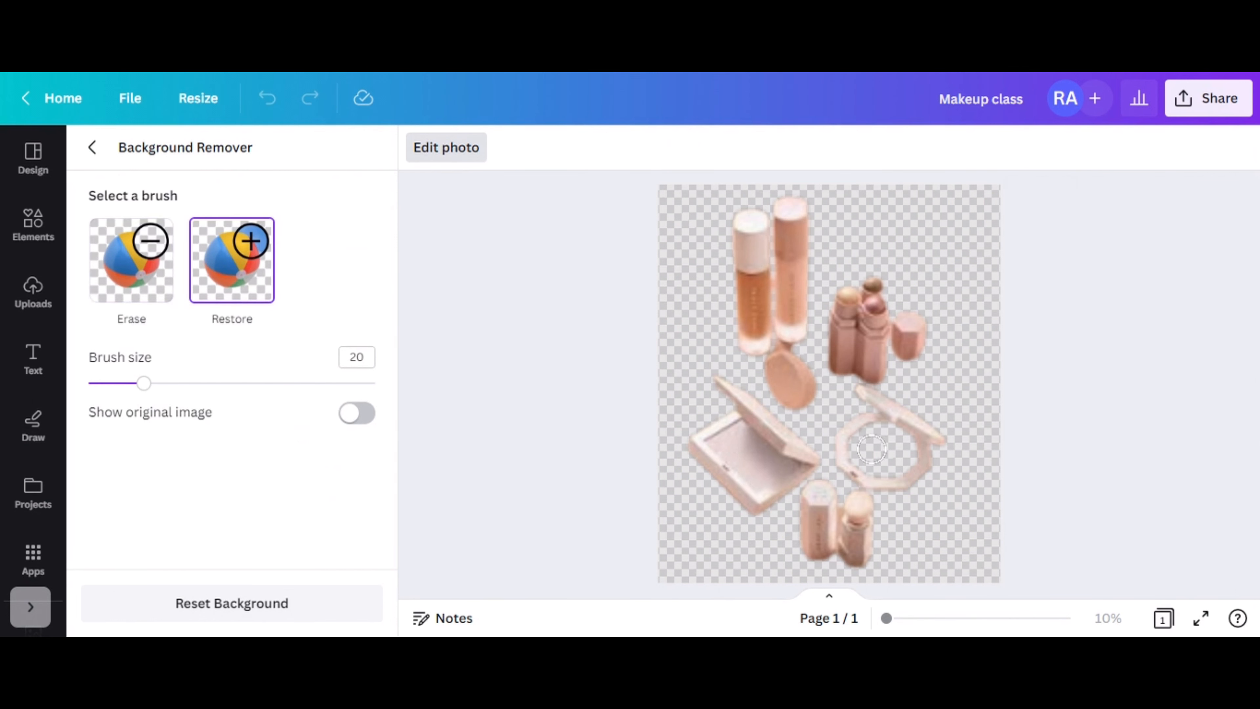
pyautogui.moveTo(871, 449)
pyautogui.mouseDown()
pyautogui.moveTo(858, 445)
pyautogui.moveTo(888, 469)
pyautogui.moveTo(910, 454)
pyautogui.moveTo(898, 439)
pyautogui.moveTo(866, 438)
pyautogui.mouseUp()
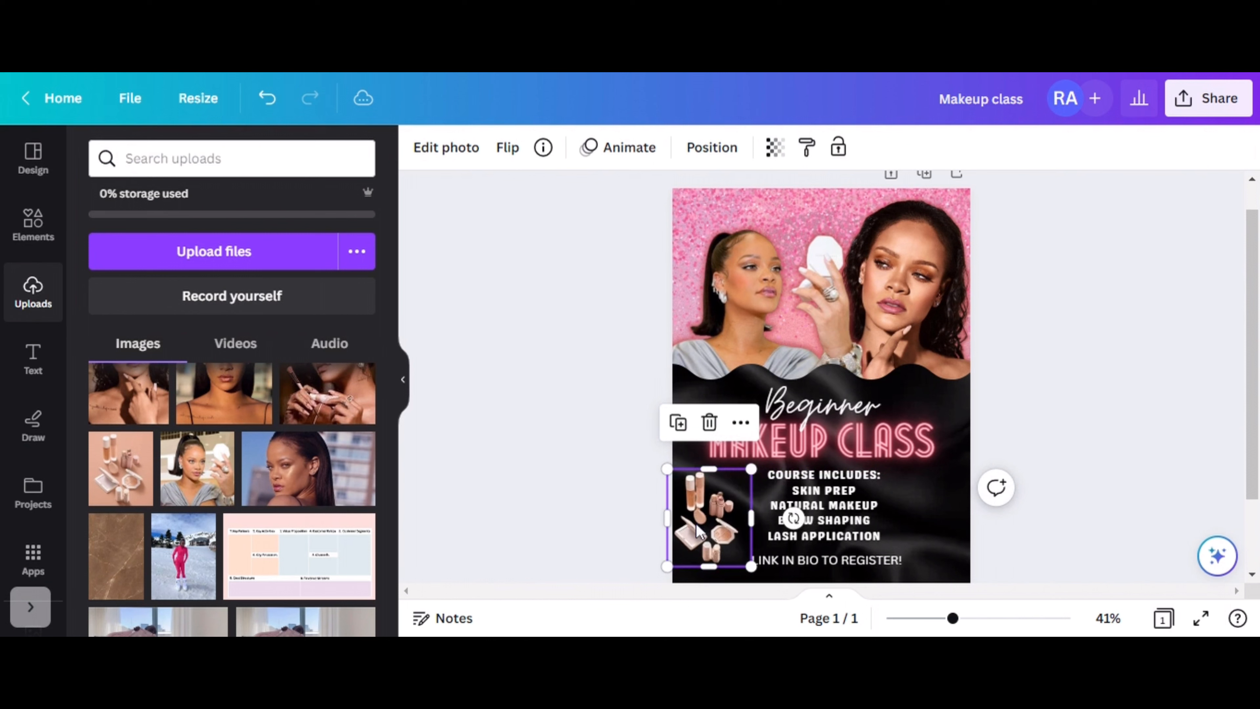
# - Move the makeup products cutout across to the flyer's lower-right edge
pyautogui.moveTo(697, 530); pyautogui.dragTo(995, 533)
pyautogui.click(521, 424)
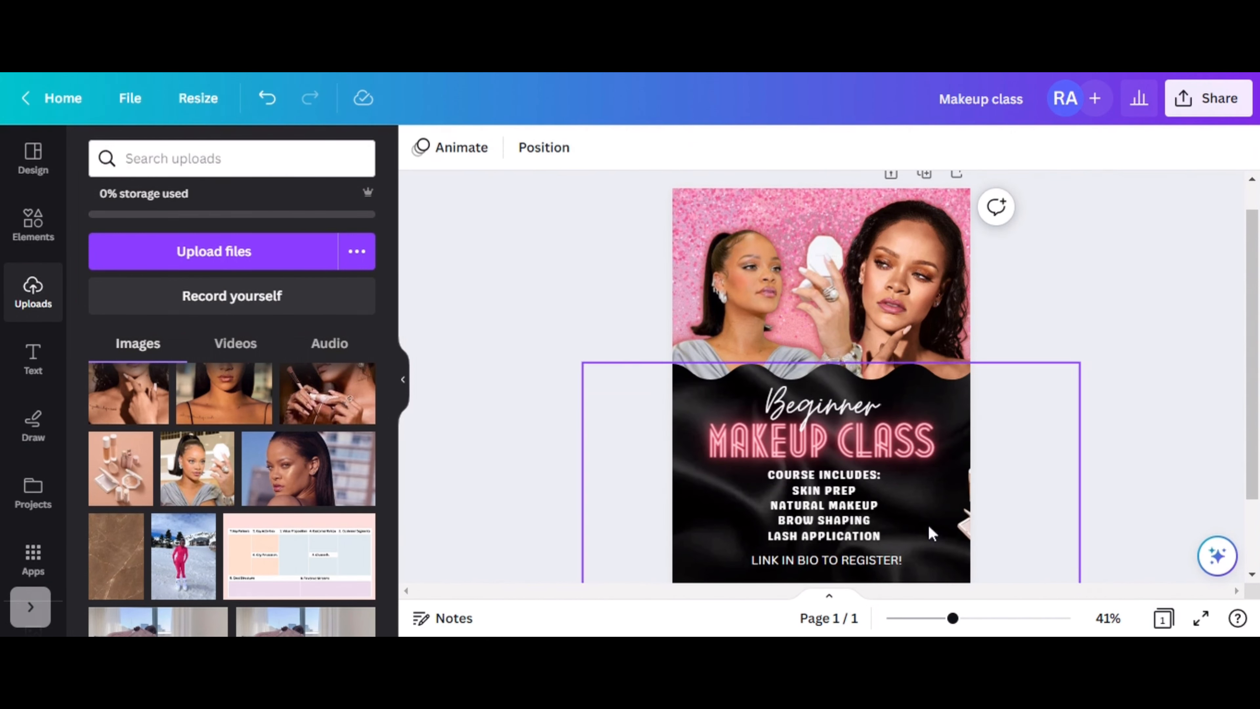
pyautogui.moveTo(966, 536)
pyautogui.mouseDown()
pyautogui.moveTo(937, 528)
pyautogui.moveTo(968, 526)
pyautogui.mouseUp()
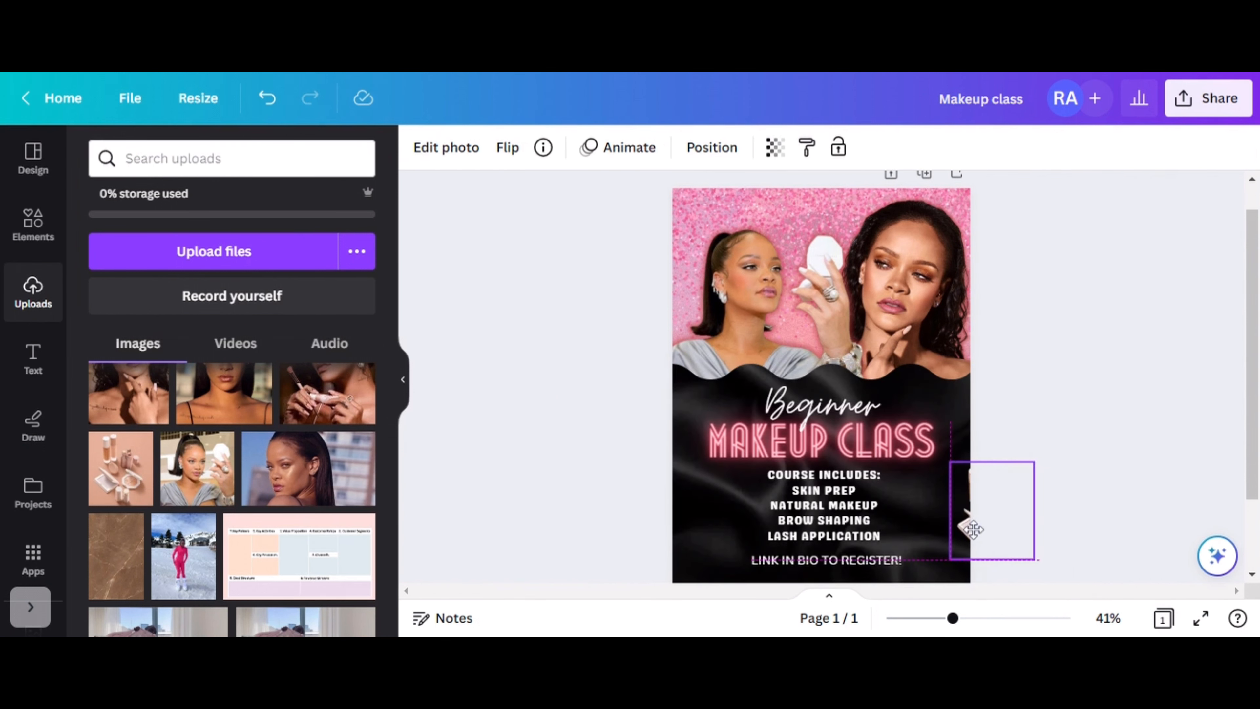
pyautogui.click(1080, 359)
# - Lock the black silk wave background in place
pyautogui.click(702, 532)
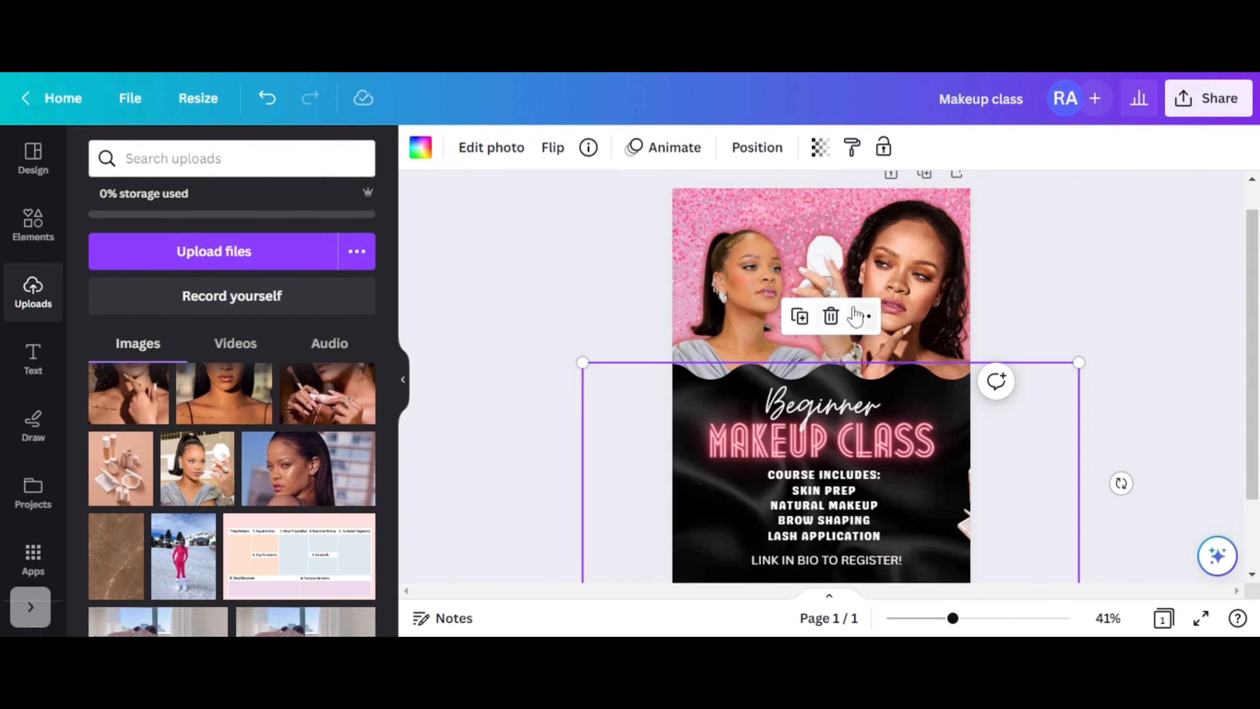
pyautogui.click(862, 317)
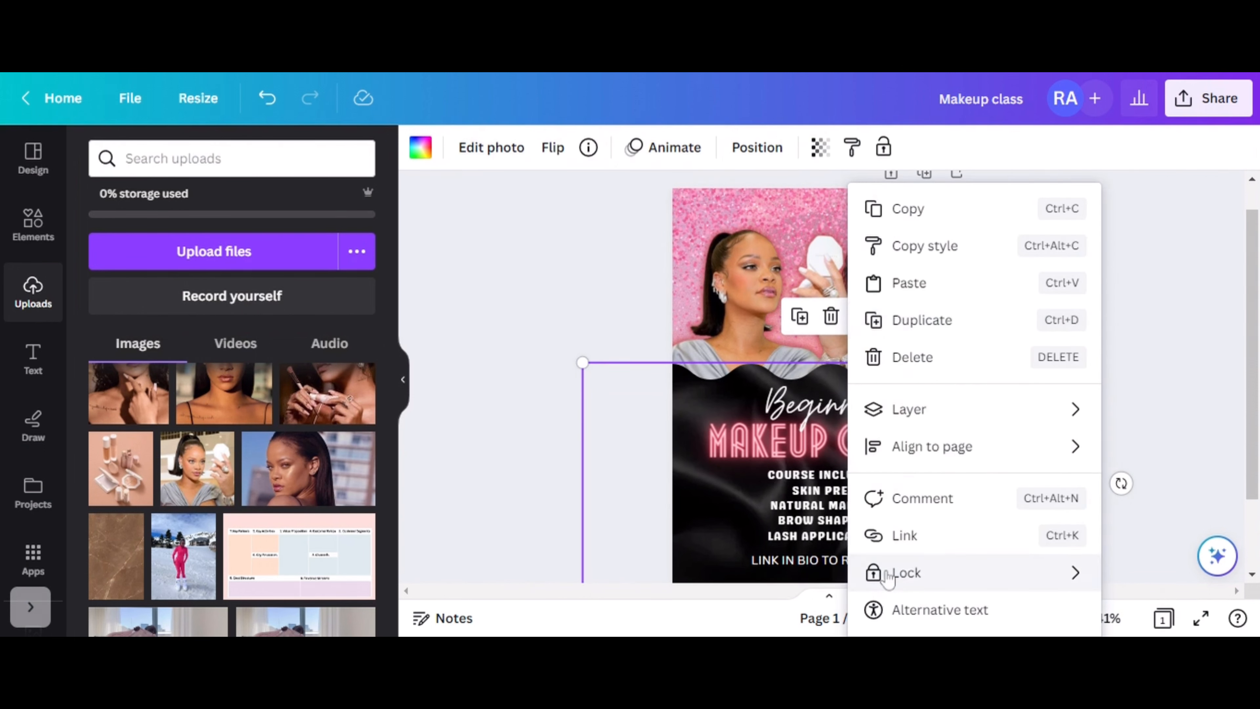
pyautogui.moveTo(885, 576)
pyautogui.click(586, 588)
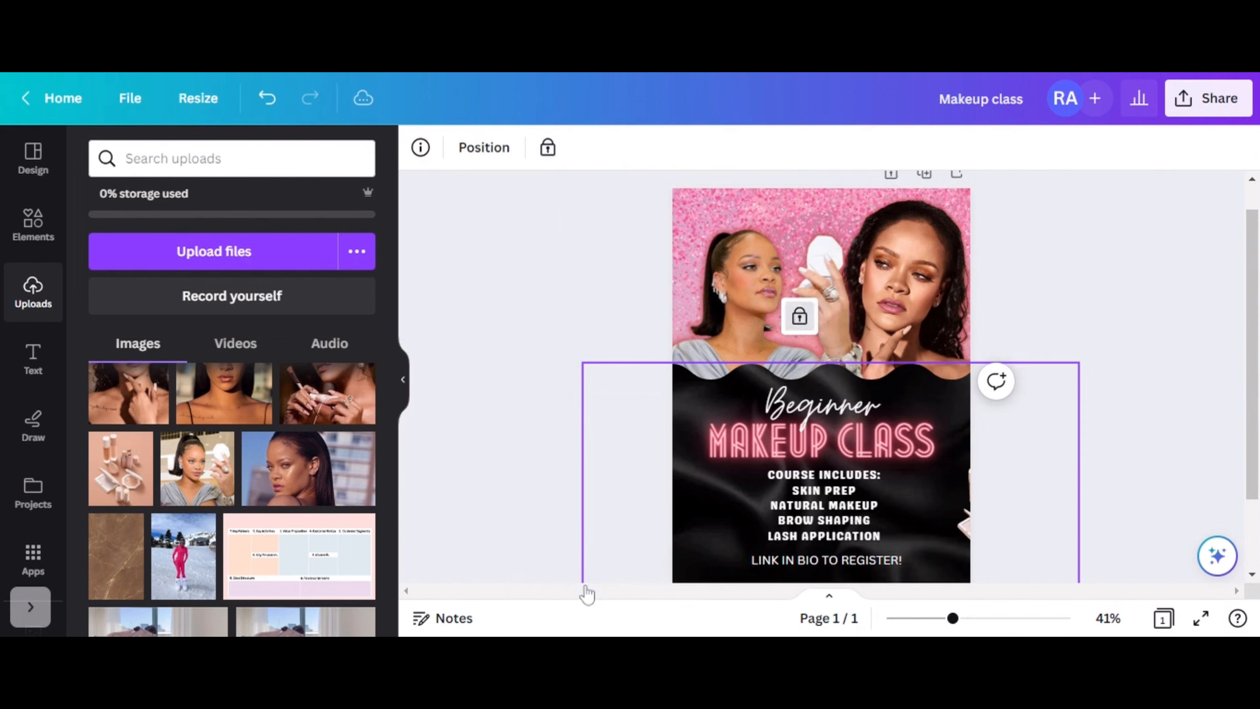
# - Shrink the makeup products cutout slightly and place it inside the flyer to the right of the course list
pyautogui.moveTo(967, 534); pyautogui.dragTo(908, 539)
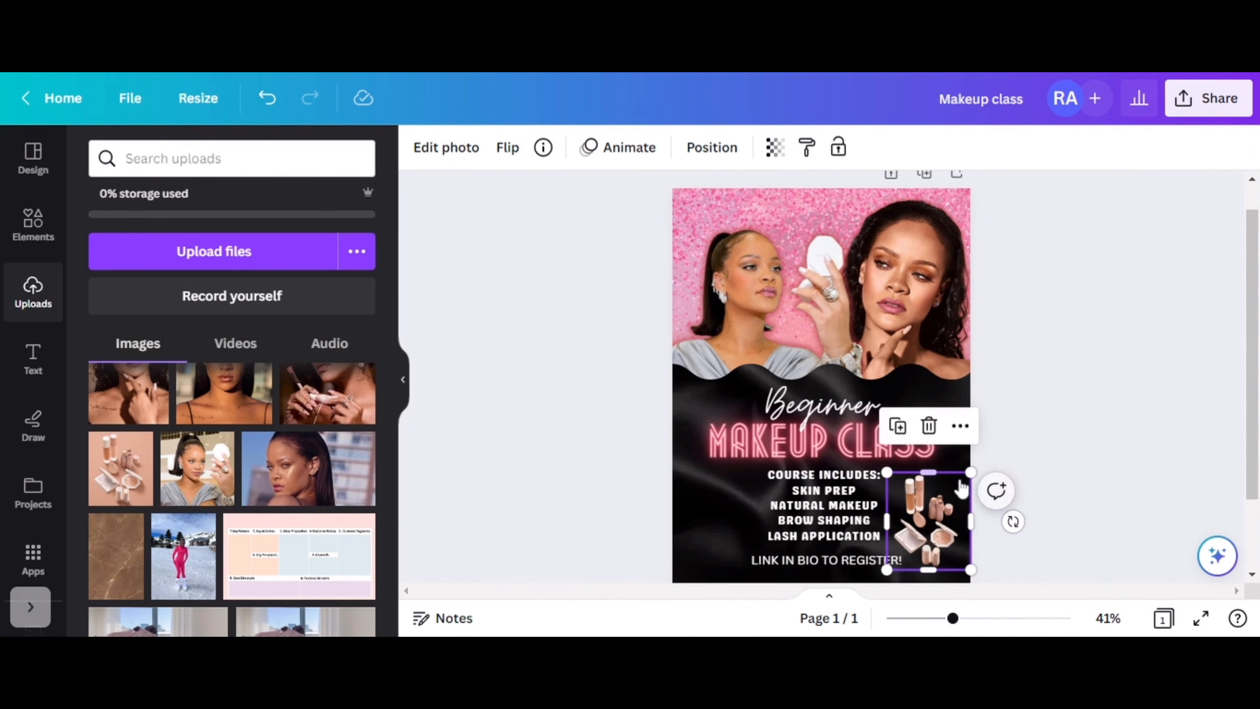
pyautogui.moveTo(971, 471); pyautogui.dragTo(964, 484)
pyautogui.moveTo(916, 519); pyautogui.dragTo(928, 496)
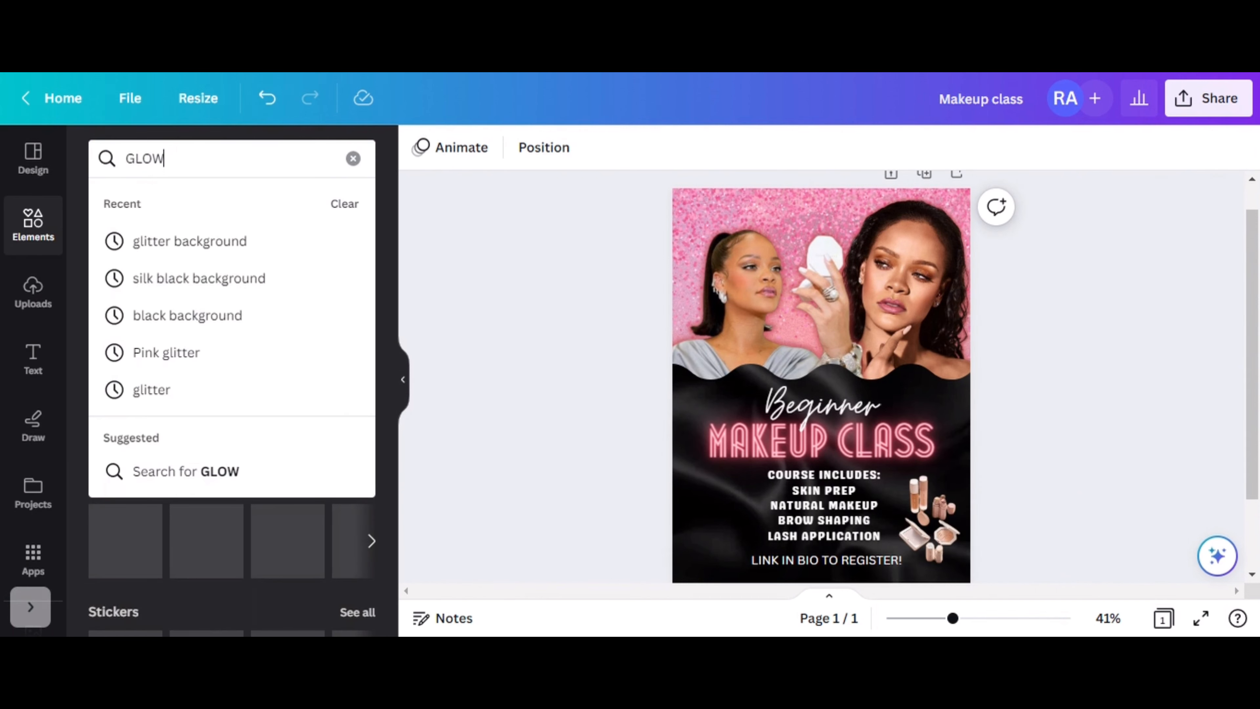
# - Search the graphics for "GLOW" and add the white-purple starburst light flare to the flyer
pyautogui.press('Return')
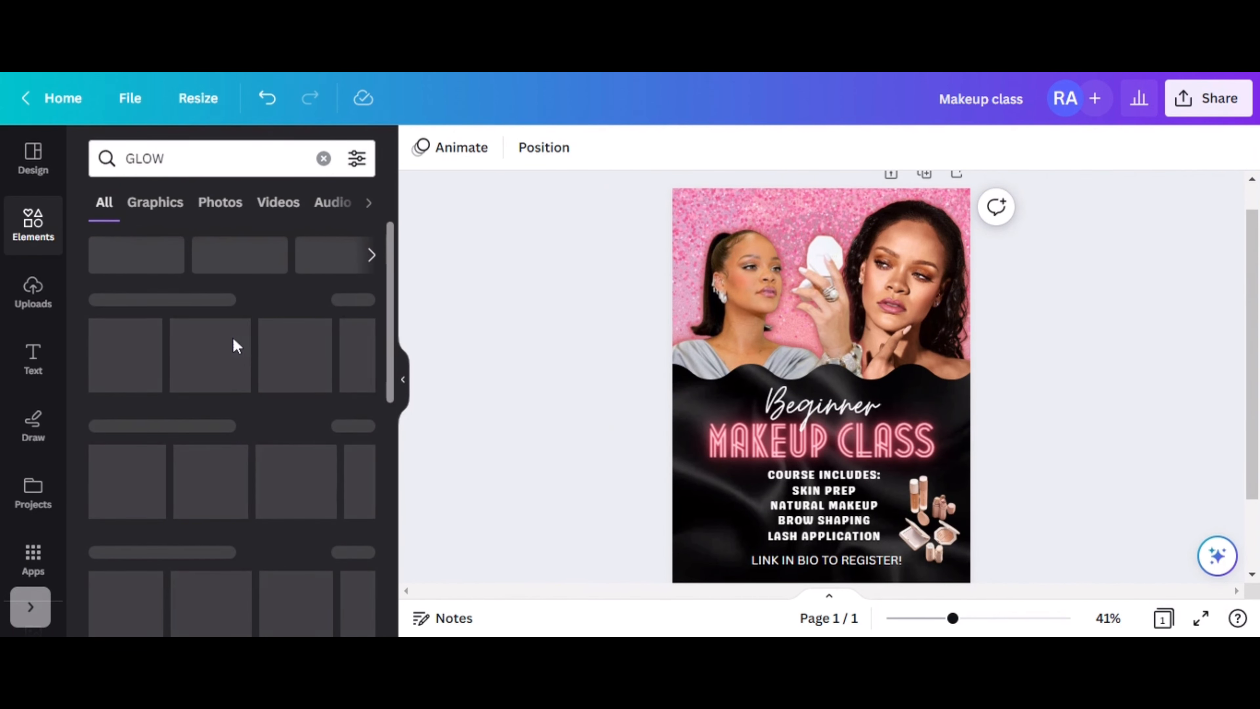
pyautogui.click(159, 208)
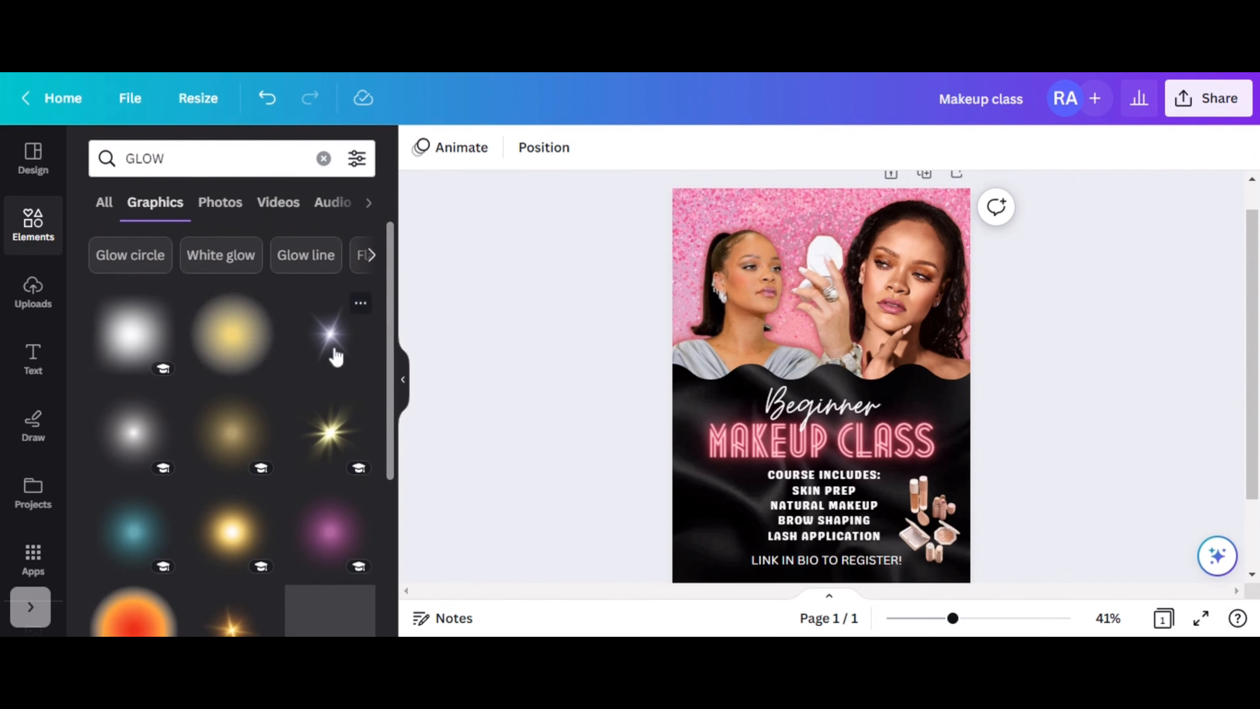
pyautogui.scroll(-9, 331, 348)
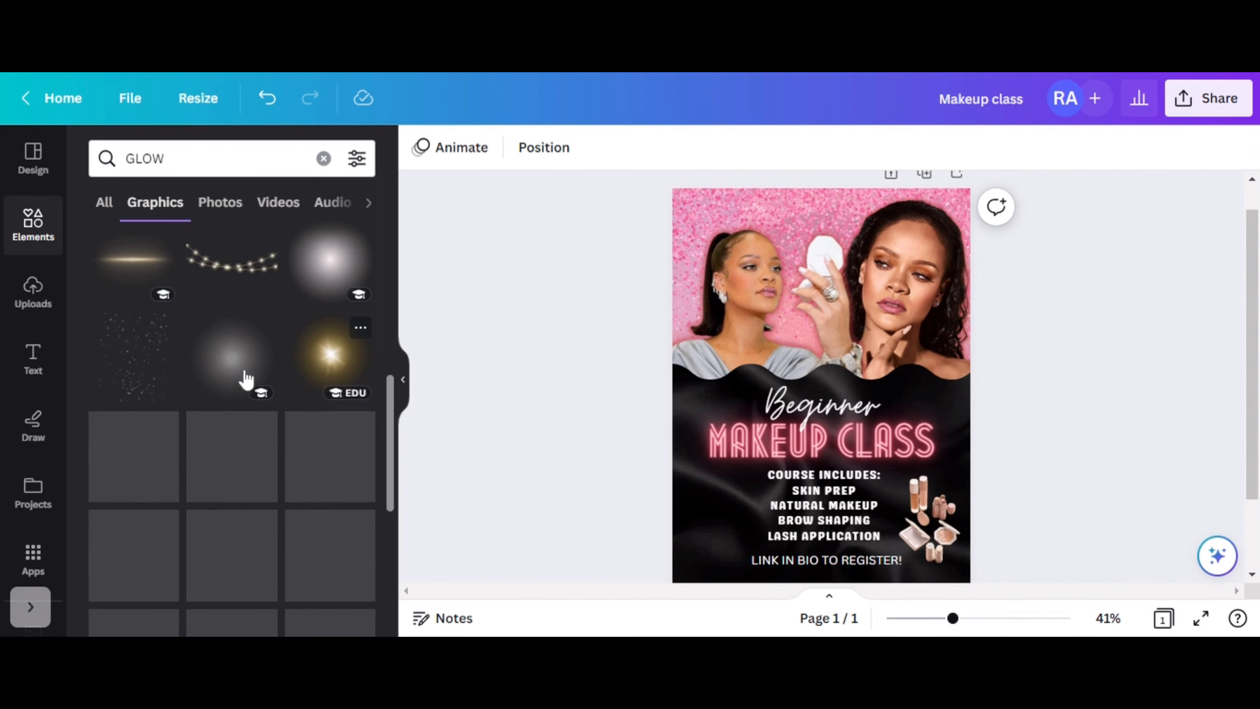
pyautogui.scroll(-2, 246, 378)
pyautogui.scroll(-7, 246, 379)
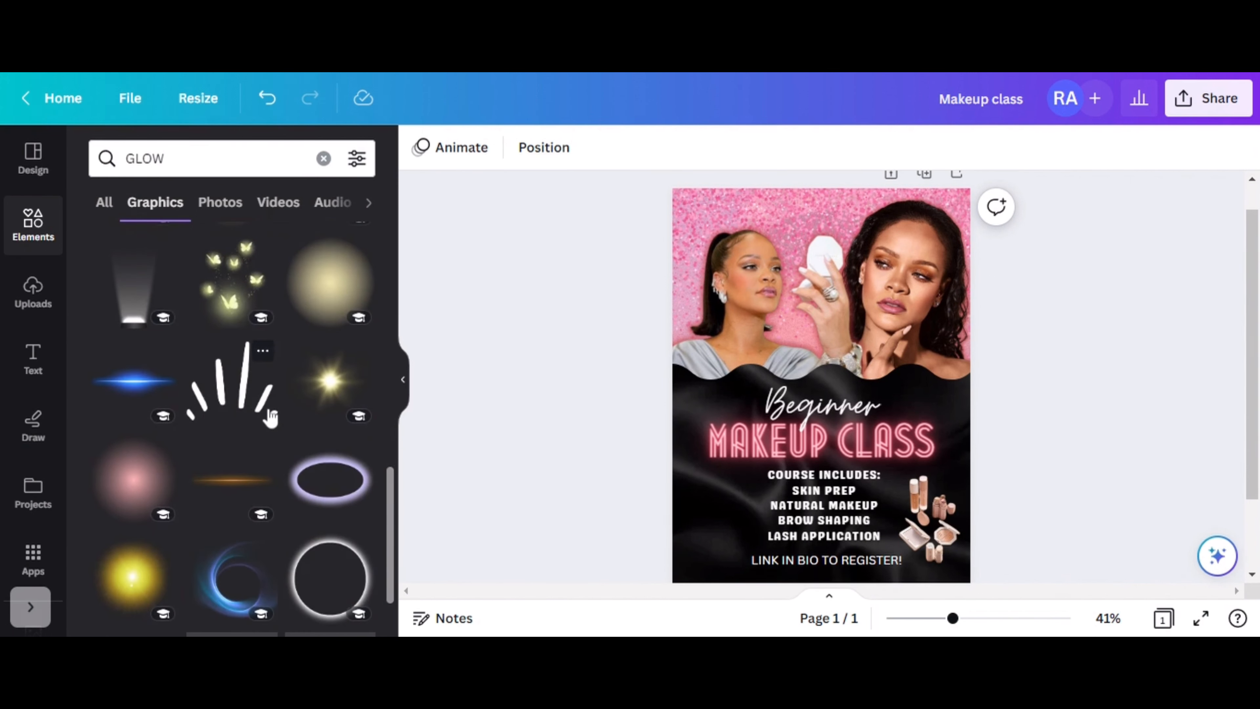
pyautogui.scroll(-7, 212, 431)
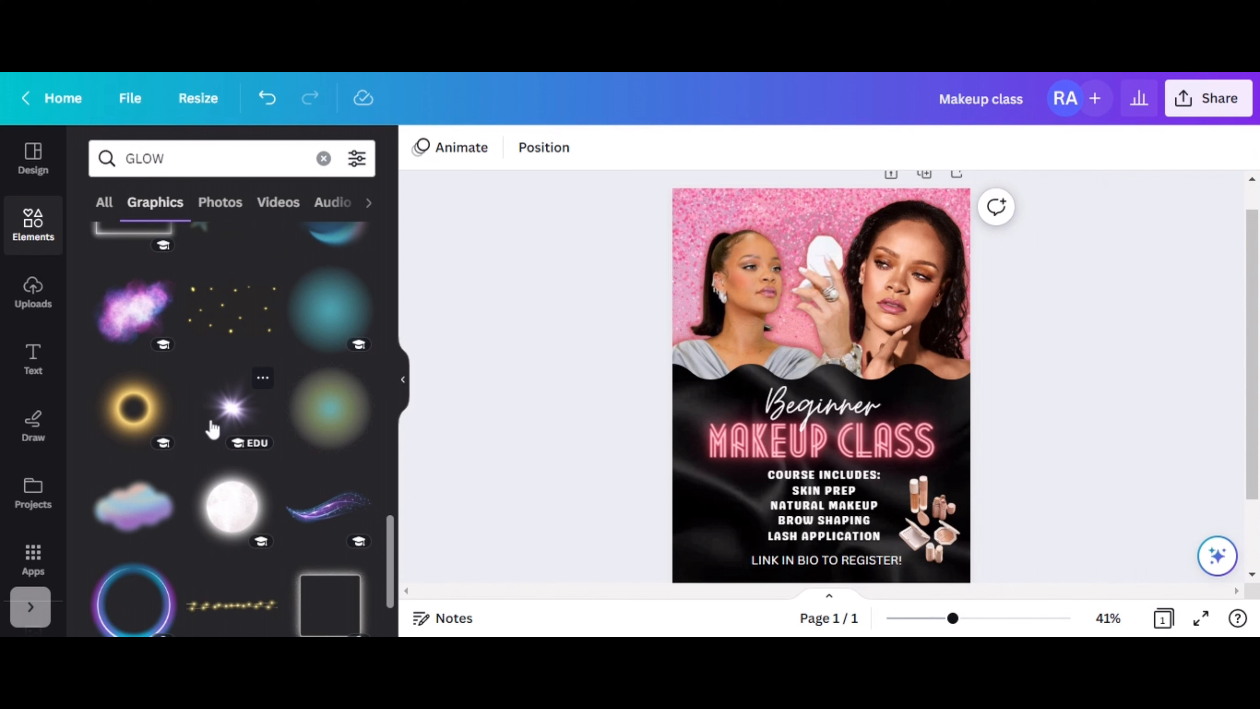
pyautogui.click(212, 428)
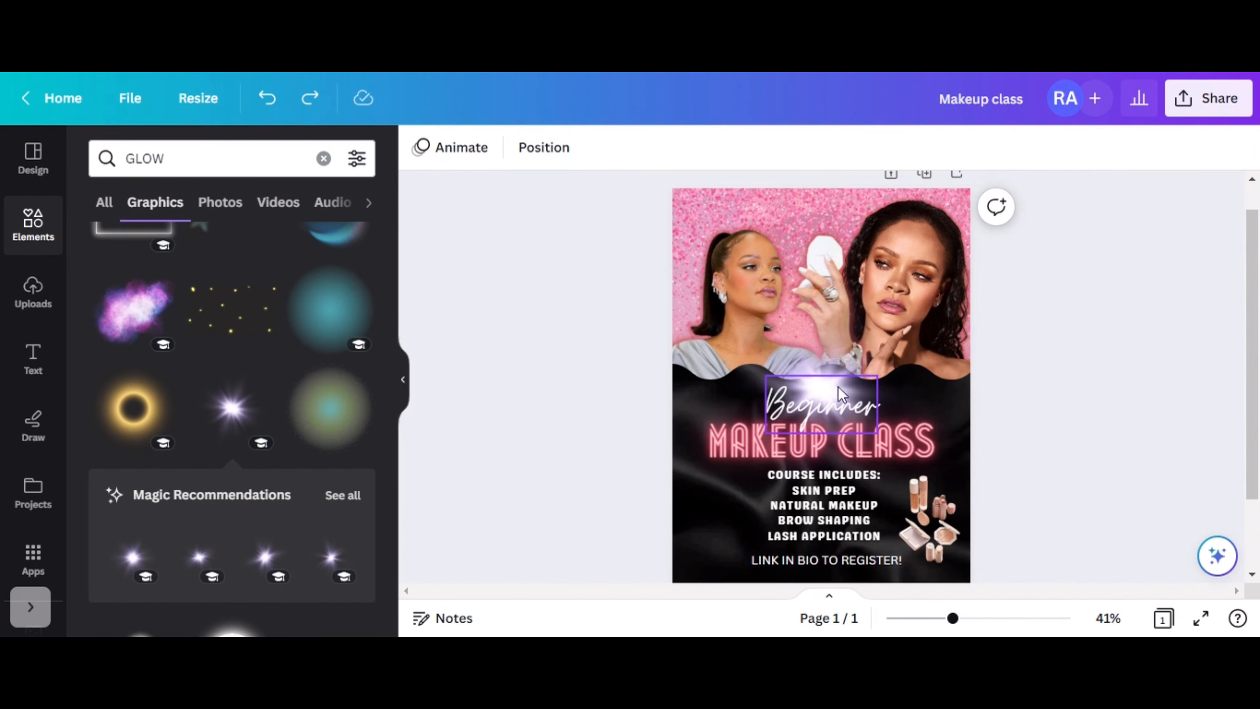
# - Move the light flare to the flyer's upper-right corner and send it behind the large portrait
pyautogui.moveTo(837, 386); pyautogui.dragTo(824, 362)
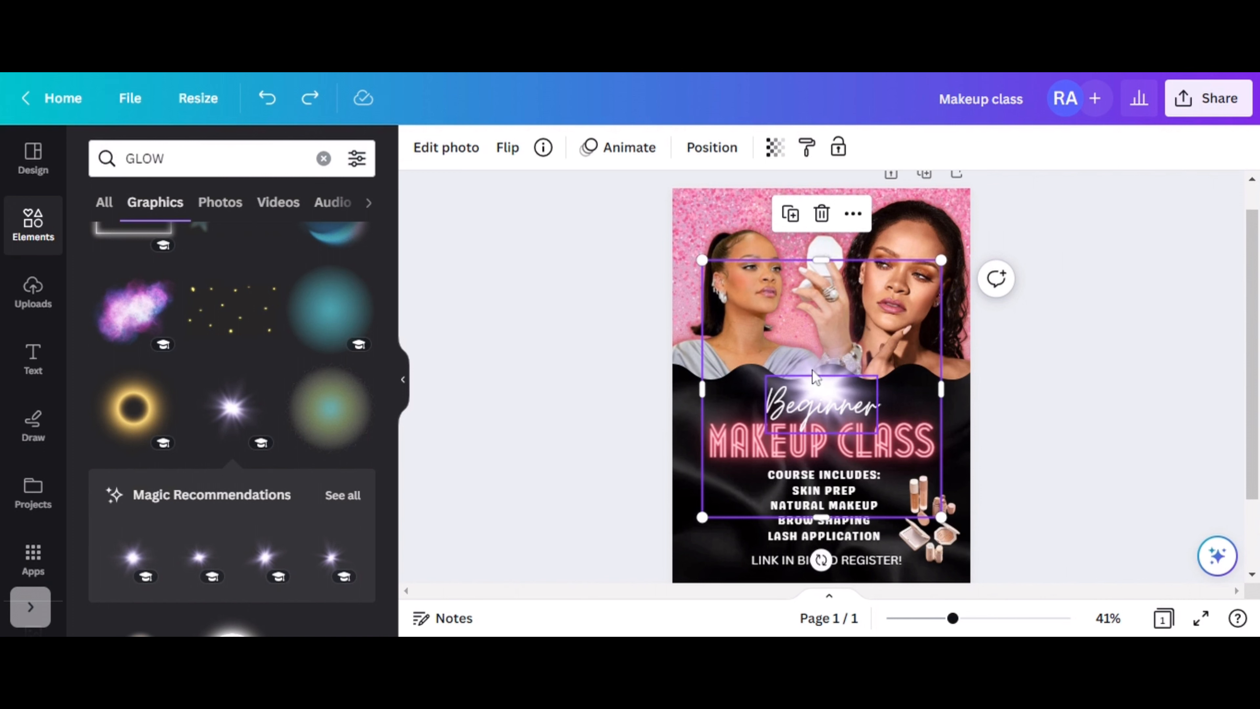
pyautogui.click(812, 370)
pyautogui.click(1068, 289)
pyautogui.moveTo(817, 328); pyautogui.dragTo(940, 158)
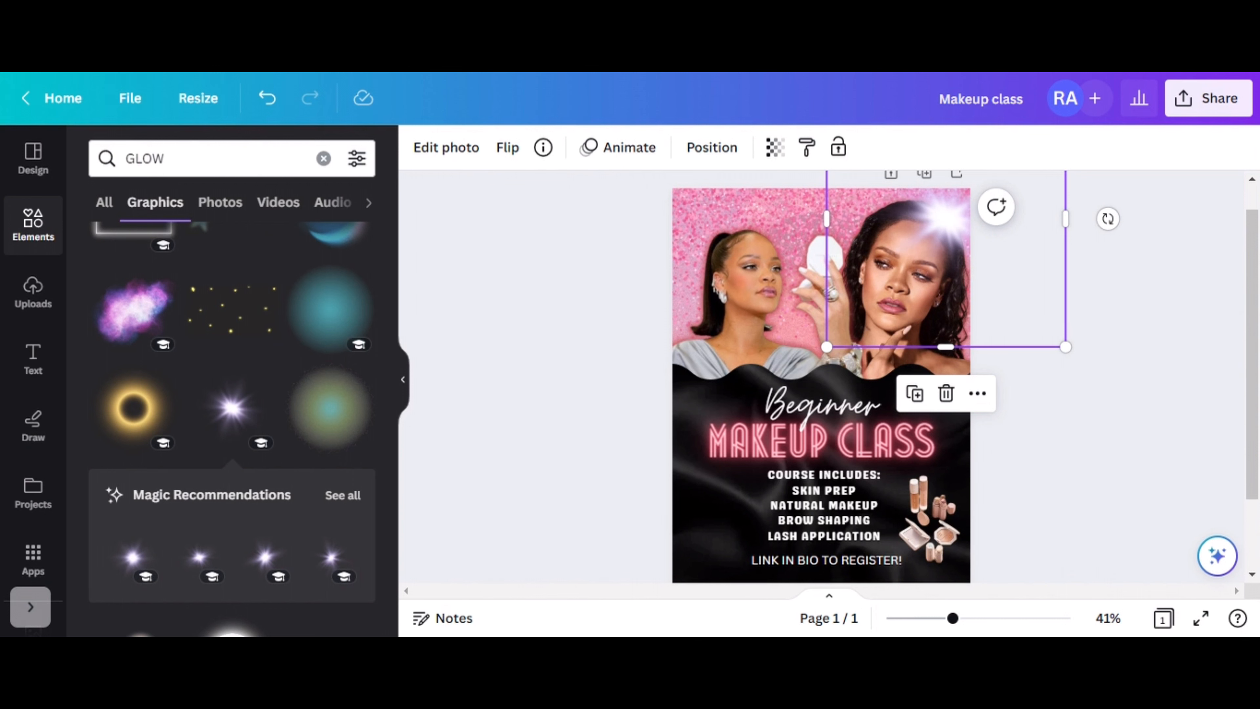
pyautogui.hotkey('ctrl', '[')
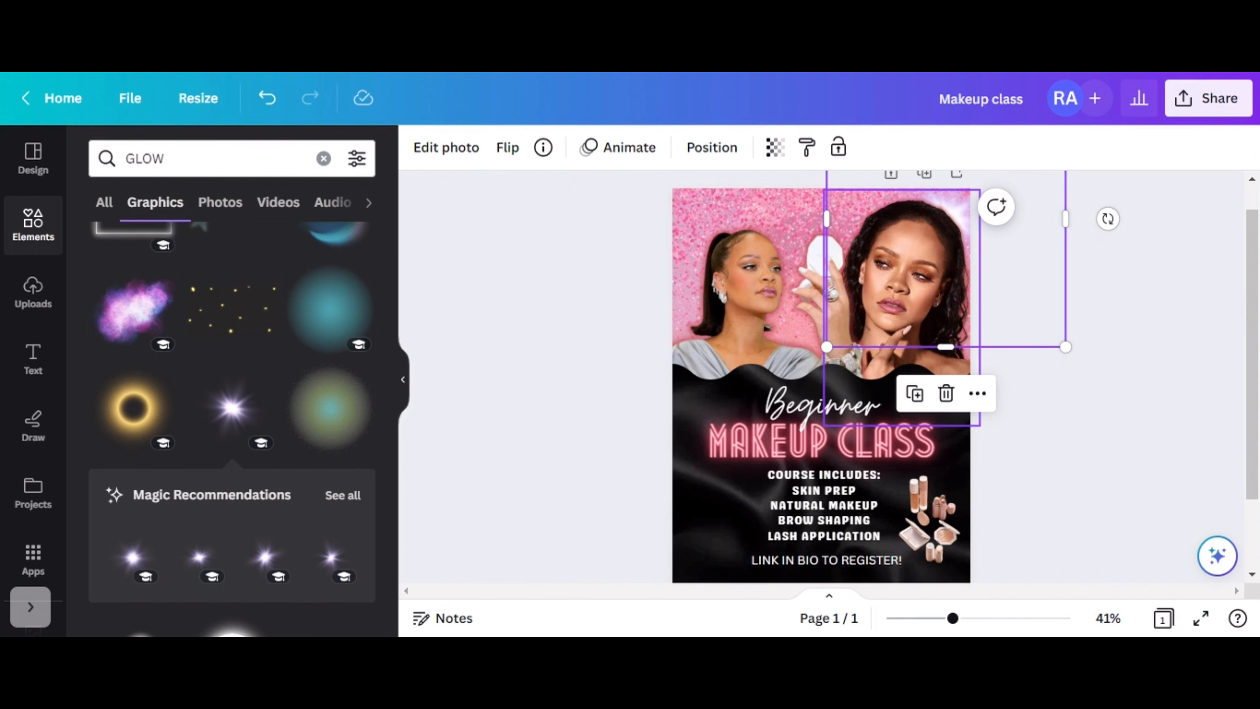
# - Duplicate the light flare, place the copy in the flyer's upper-left corner and make it roughly half transparent
pyautogui.hotkey('ctrl', 'd')
pyautogui.moveTo(989, 252); pyautogui.dragTo(717, 232)
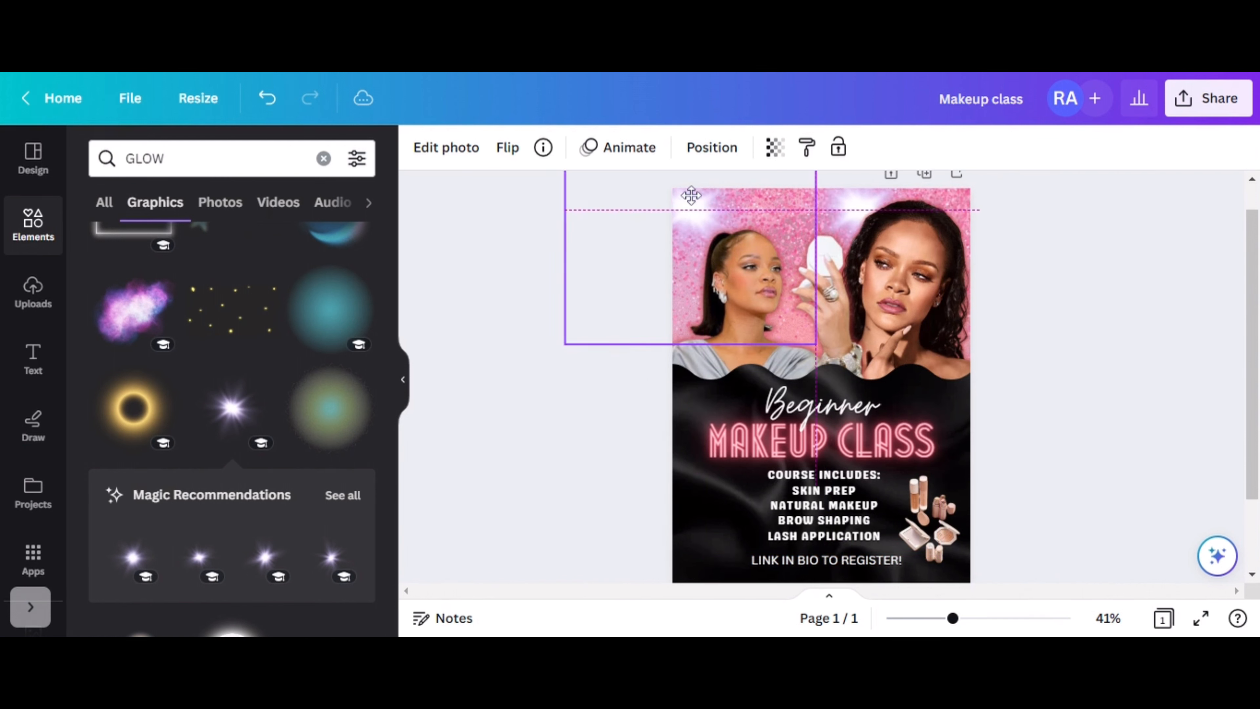
pyautogui.click(773, 147)
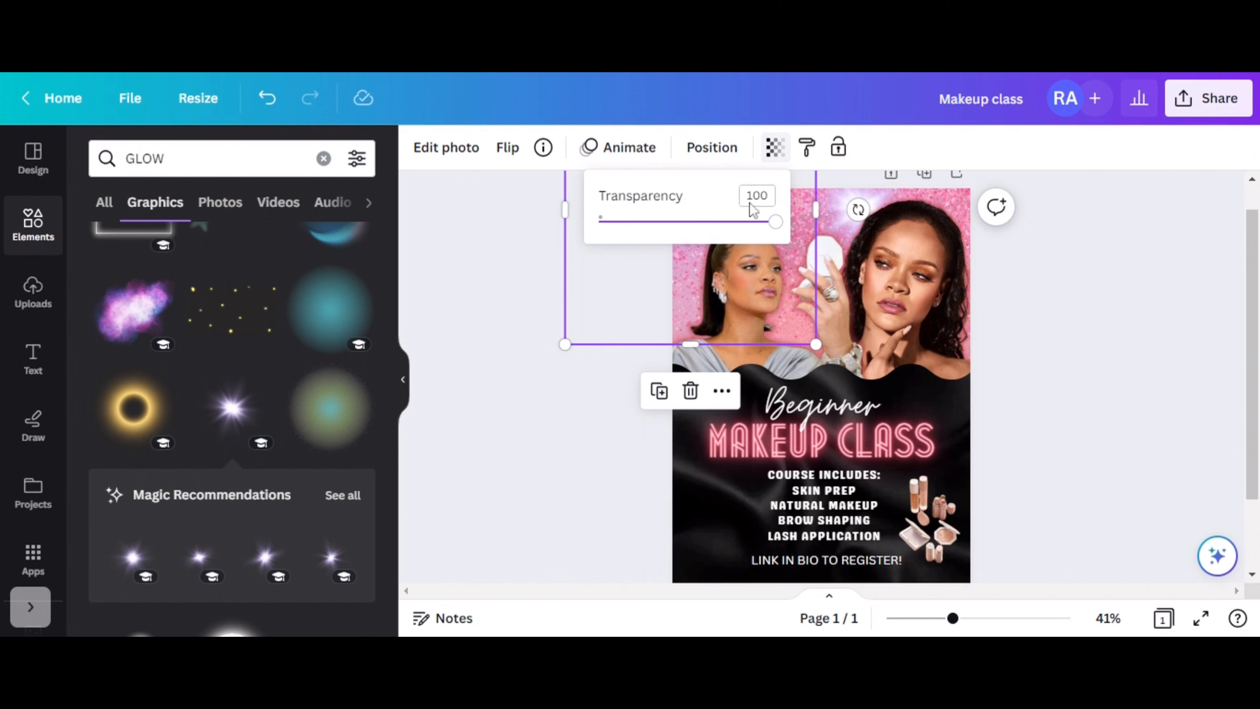
pyautogui.click(692, 221)
pyautogui.click(1162, 310)
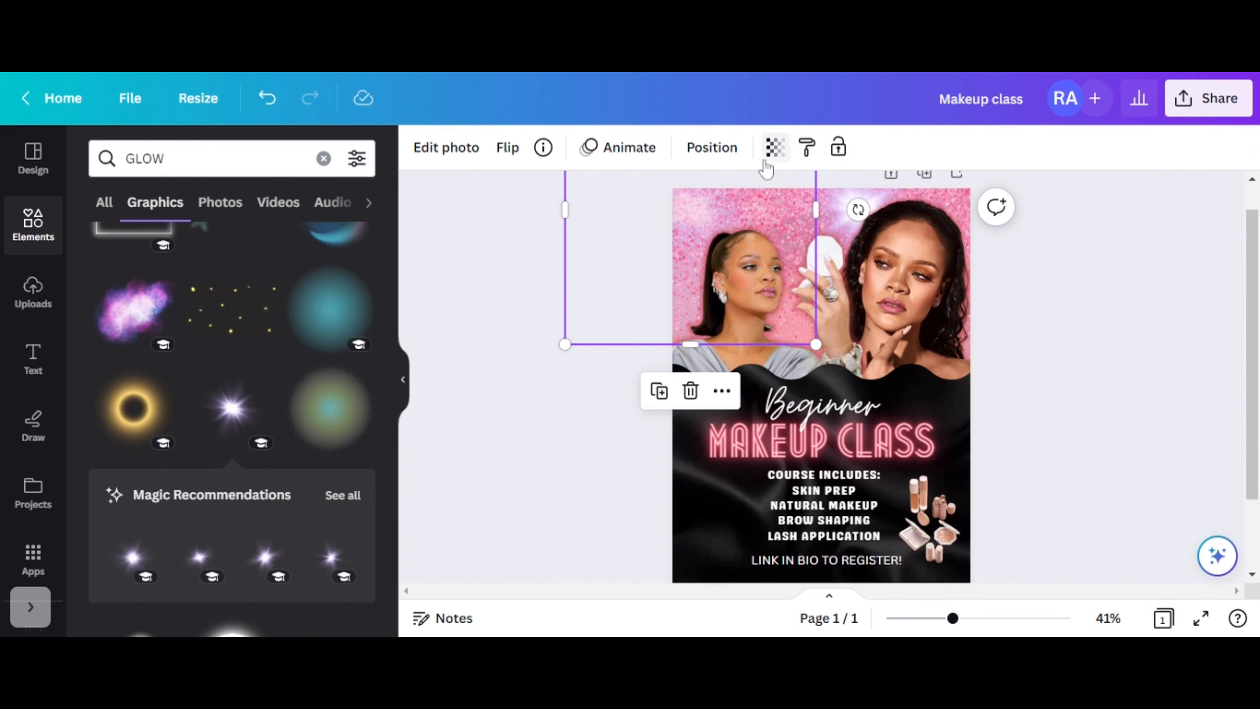
# - Reposition the other light flare at the upper-right corner behind the large portrait and make it roughly half transparent
pyautogui.click(803, 149)
pyautogui.click(878, 202)
pyautogui.moveTo(825, 307); pyautogui.dragTo(847, 280)
pyautogui.moveTo(815, 206); pyautogui.dragTo(916, 195)
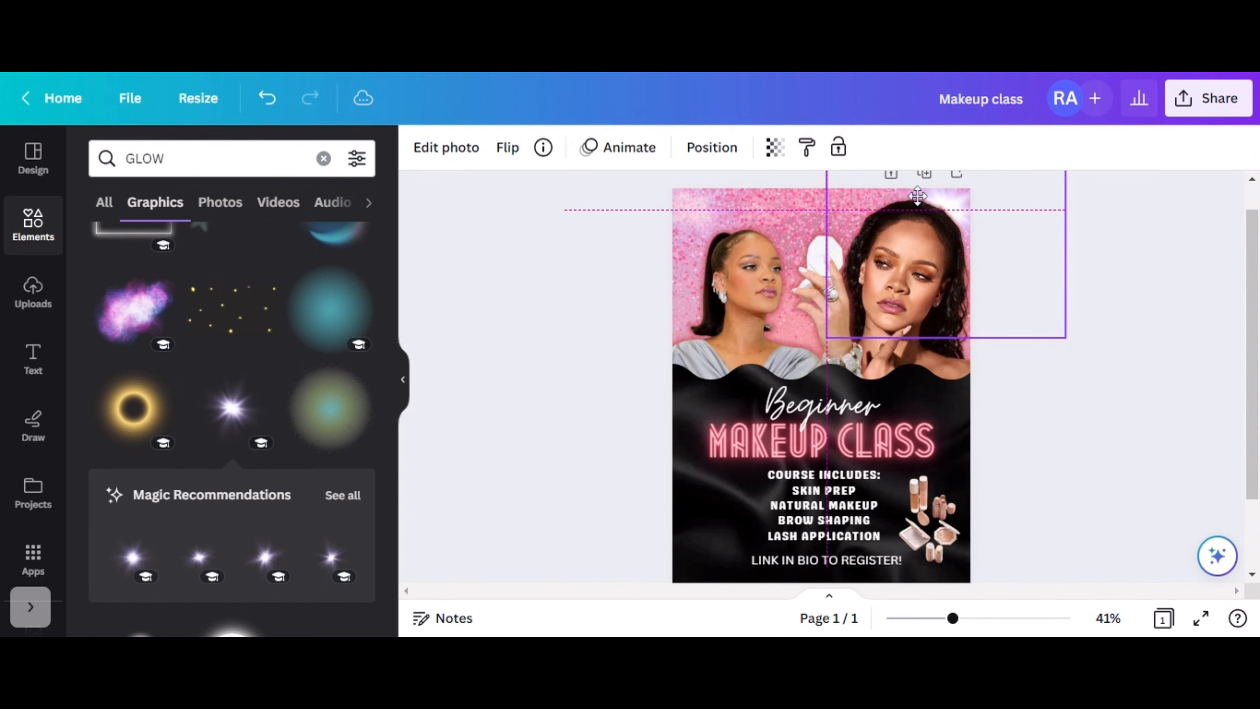
pyautogui.click(774, 147)
pyautogui.moveTo(755, 220); pyautogui.dragTo(692, 219)
pyautogui.click(1021, 305)
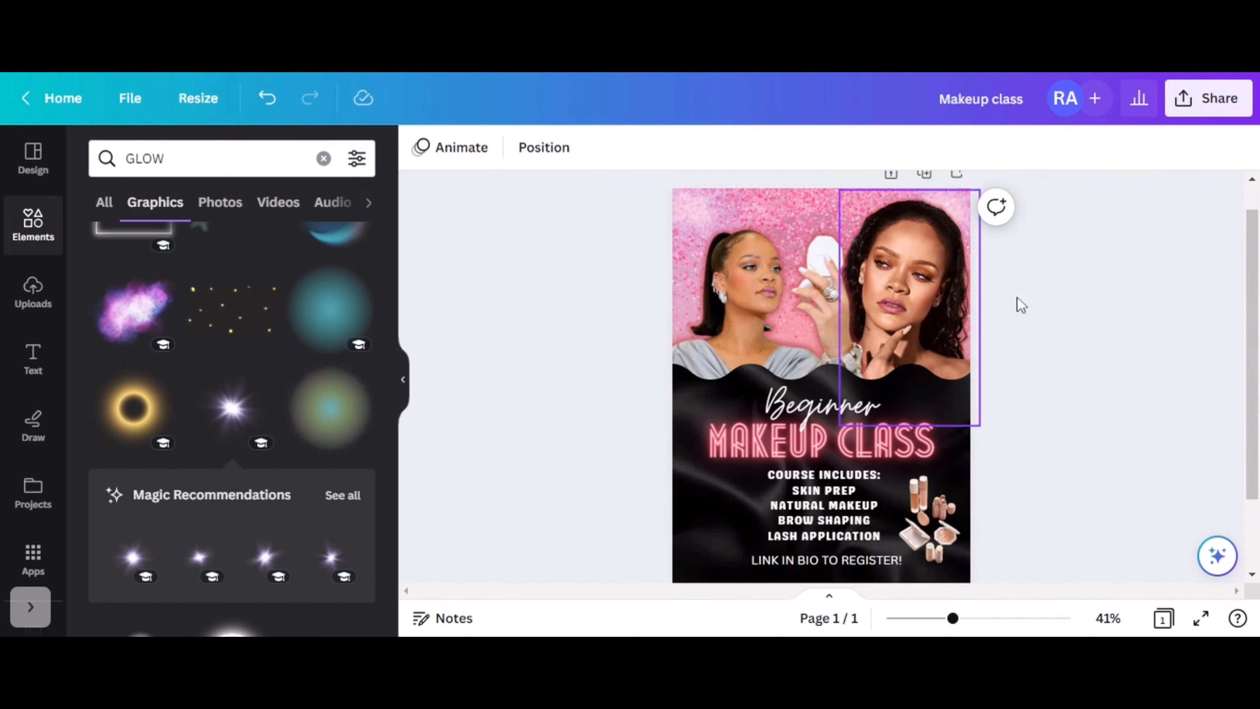